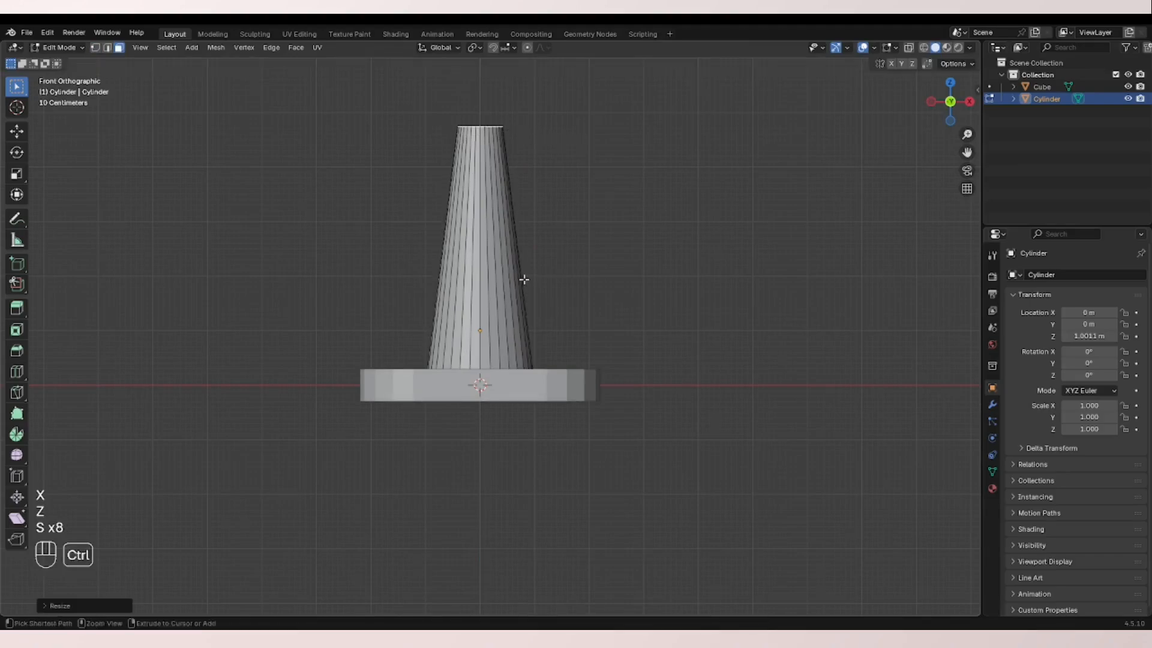
- Add four evenly spaced horizontal loop cuts around the tapered trunk
{"action": "key", "text": "ctrl+r"}
{"action": "scroll", "coordinate": [524, 278], "scroll_direction": "up", "scroll_amount": 2}
{"action": "left_click", "coordinate": [524, 278]}
{"action": "middle_click_drag", "start_coordinate": [523, 278], "coordinate": [470, 216]}
{"action": "left_click_drag", "start_coordinate": [492, 214], "coordinate": [495, 216]}
{"action": "middle_click_drag", "start_coordinate": [495, 218], "coordinate": [355, 226]}
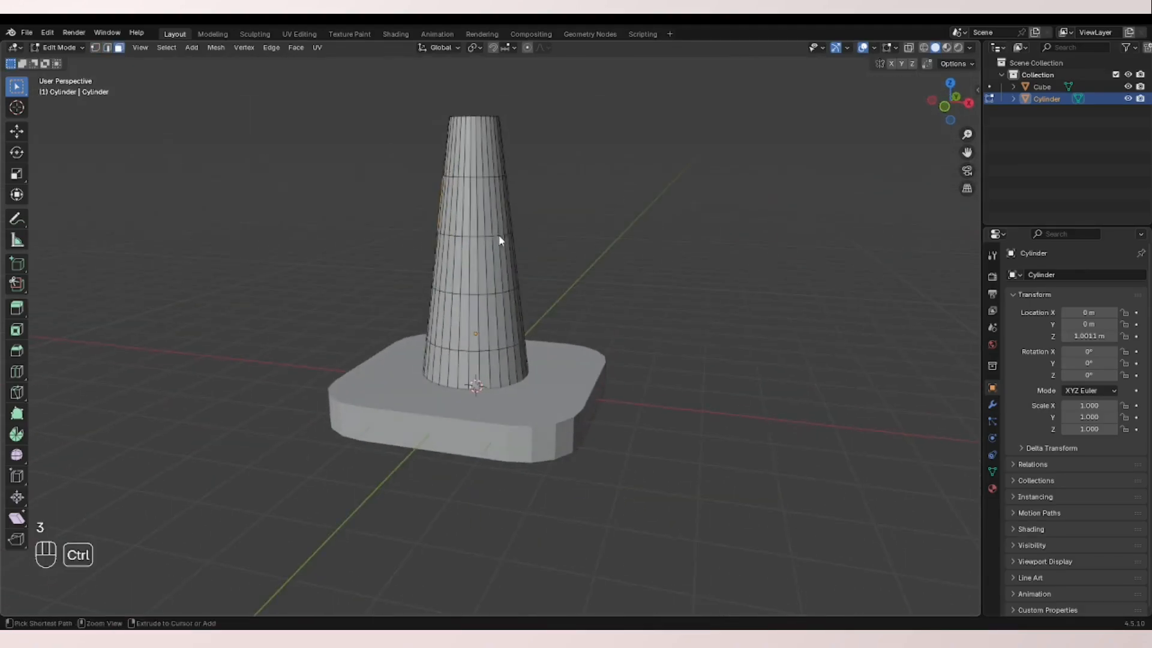
- Duplicate the trunk, tilt the copy about -69° on Y, shrink it to about 0.367, and place it as a branch on the trunk's upper left side
{"action": "key", "text": "ctrl+Tab"}
{"action": "left_click", "coordinate": [943, 106]}
{"action": "key", "text": "r"}
{"action": "key", "text": "x"}
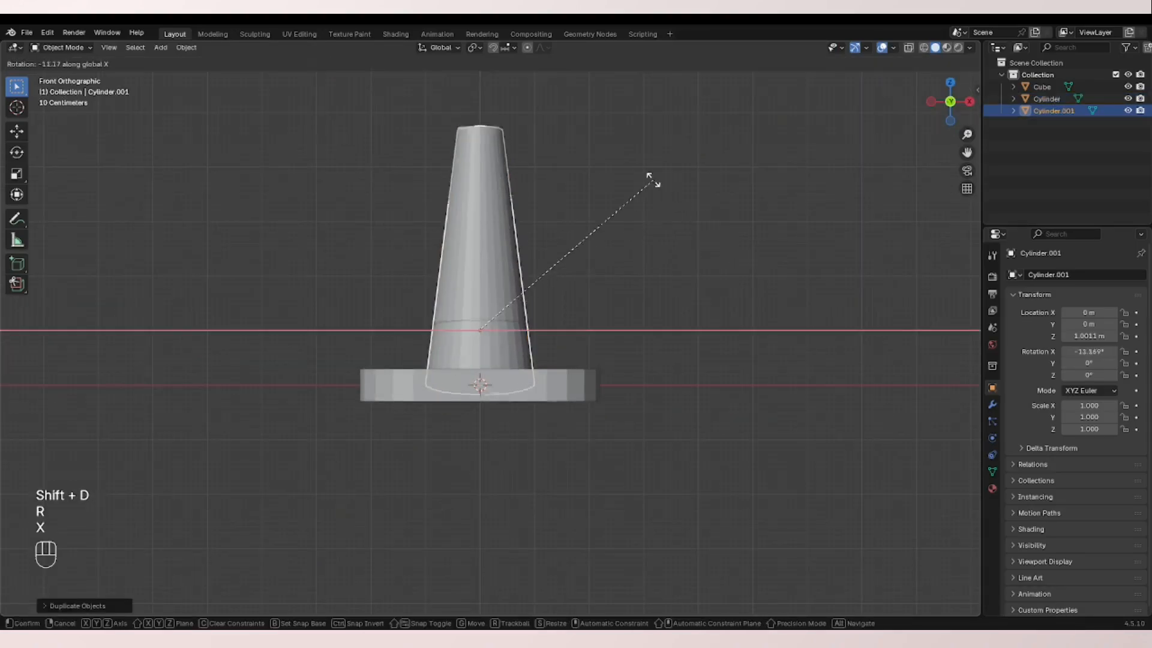
{"action": "key", "text": "z"}
{"action": "key", "text": "y"}
{"action": "key", "text": "s"}
{"action": "left_click", "coordinate": [521, 296]}
{"action": "key", "text": "s"}
{"action": "key", "text": "g"}
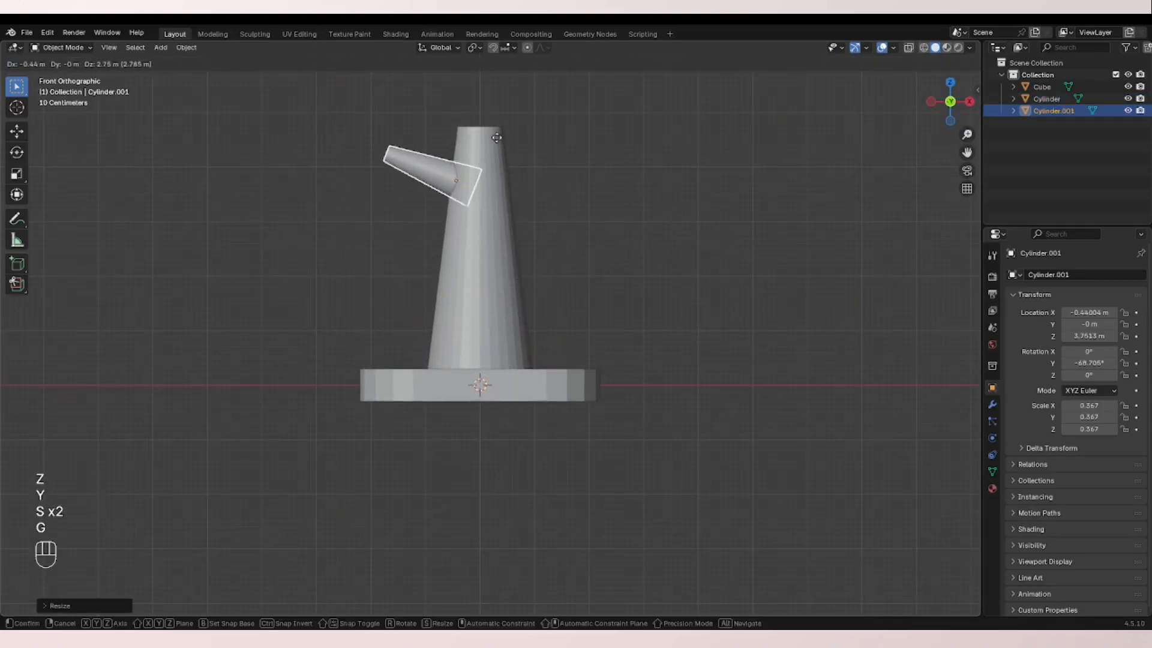
{"action": "left_click", "coordinate": [488, 175]}
- Tilt the upper-left branch to about -72° on Y and stretch it lengthwise to a Z scale of about 0.497
{"action": "key", "text": "r"}
{"action": "left_click", "coordinate": [488, 174]}
{"action": "key", "text": "s"}
{"action": "key", "text": "x"}
{"action": "left_click", "coordinate": [547, 200]}
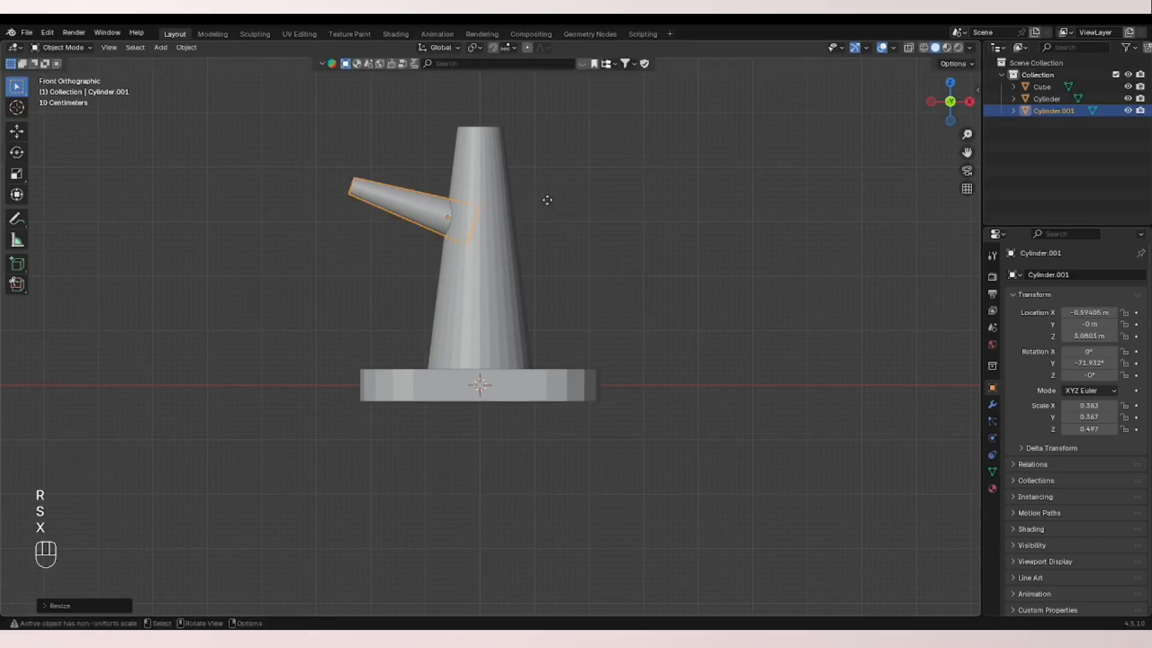
- Duplicate the branch, tilt the copy to about 79° on Y, and place it low on the trunk's right side at about Z 1.55 m
{"action": "key", "text": "shift+d"}
{"action": "key", "text": "r"}
{"action": "left_click", "coordinate": [390, 290]}
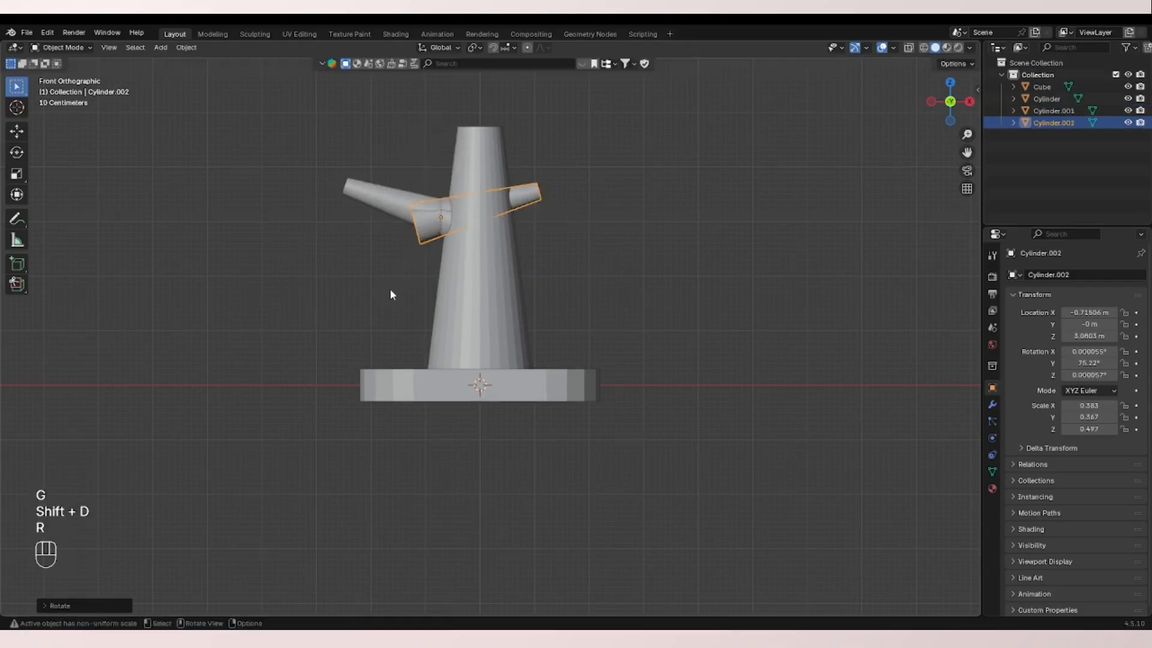
{"action": "key", "text": "g"}
{"action": "key", "text": "r"}
{"action": "left_click", "coordinate": [646, 183]}
{"action": "key", "text": "g"}
{"action": "left_click", "coordinate": [634, 173]}
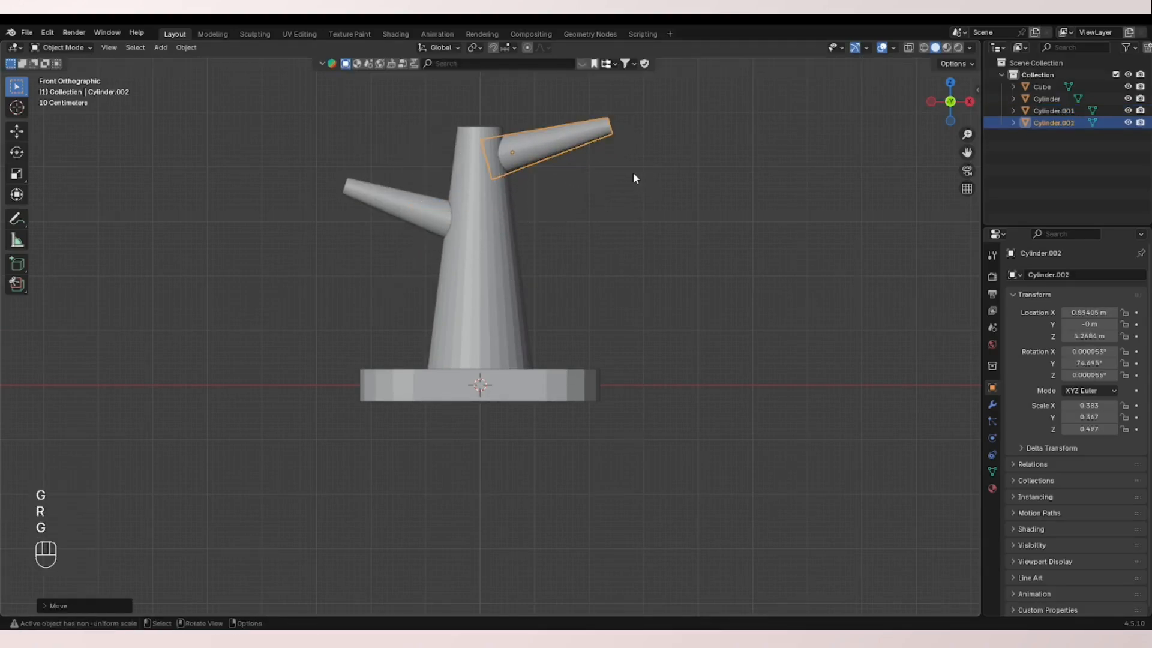
{"action": "key", "text": "g"}
{"action": "key", "text": "r"}
{"action": "left_click", "coordinate": [524, 318]}
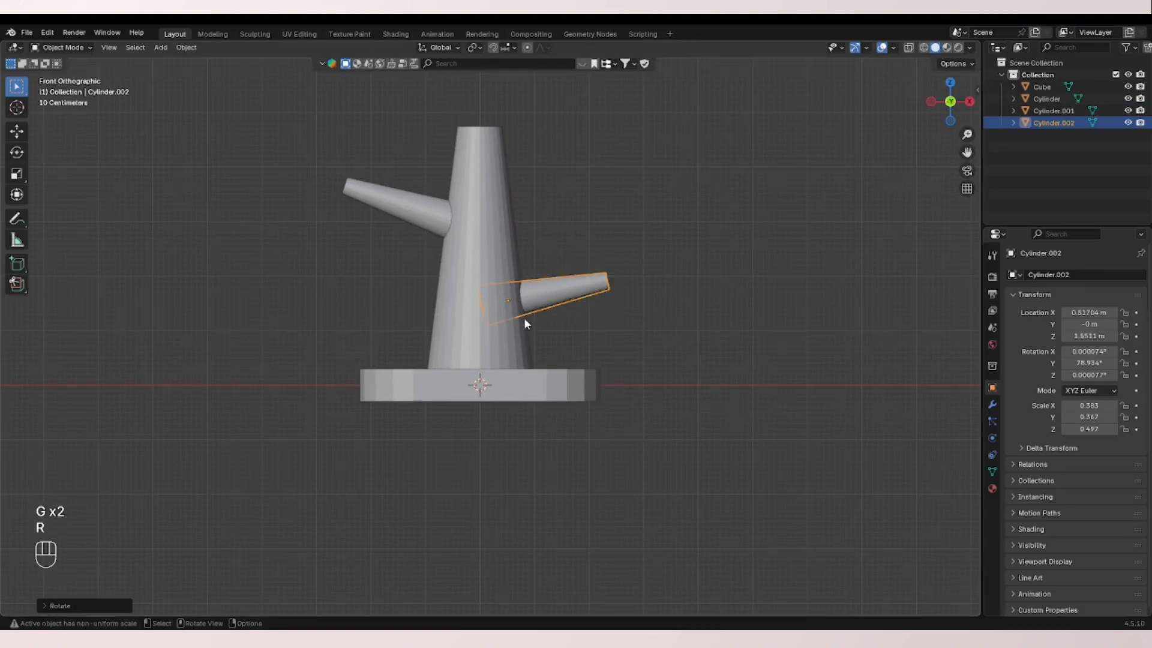
- Try out a third branch by duplicating the lower one, turning it about Z and repositioning it around the trunk, and delete it
{"action": "middle_click_drag", "start_coordinate": [524, 318], "coordinate": [615, 326]}
{"action": "key", "text": "shift+d"}
{"action": "key", "text": "r"}
{"action": "key", "text": "x"}
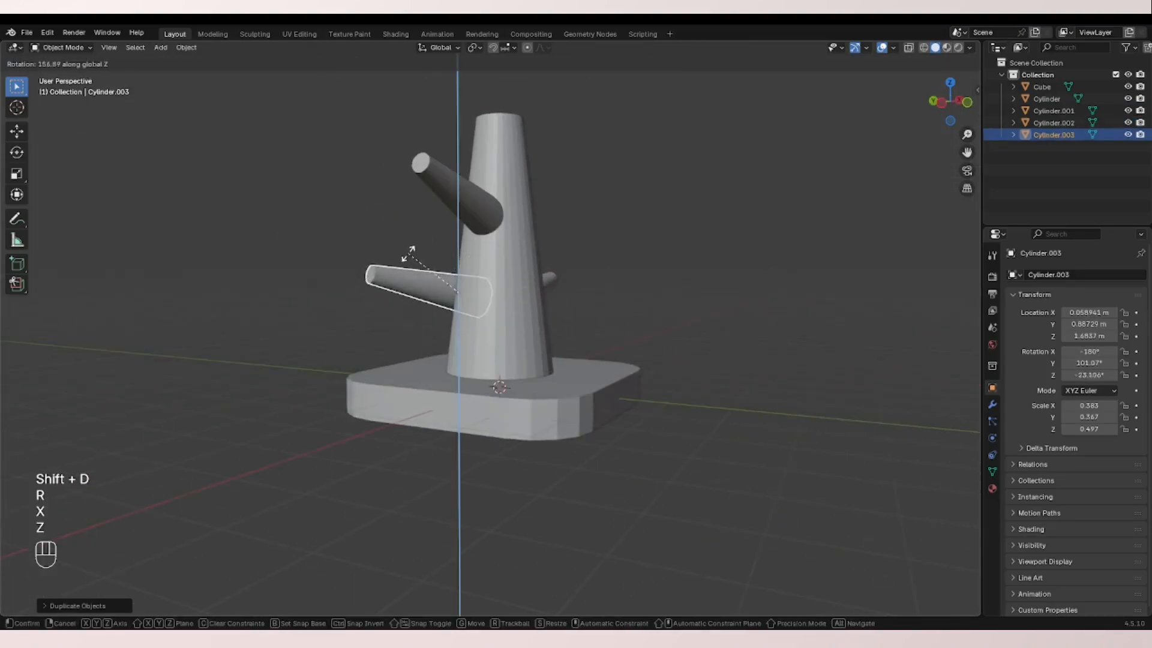
{"action": "left_click", "coordinate": [451, 250]}
{"action": "middle_click_drag", "start_coordinate": [452, 249], "coordinate": [441, 298]}
{"action": "key", "text": "g"}
{"action": "left_click", "coordinate": [651, 272]}
{"action": "key", "text": "g"}
{"action": "left_click", "coordinate": [501, 245]}
{"action": "key", "text": "g"}
{"action": "left_click", "coordinate": [570, 293]}
{"action": "key", "text": "Delete"}
- Bend the trunk's tip by tilting its top face and shifting it about 0.32 m along X and -0.18 m along Z
{"action": "left_click", "coordinate": [965, 103]}
{"action": "middle_click_drag", "start_coordinate": [708, 171], "coordinate": [704, 221], "text": "shift"}
{"action": "left_click", "coordinate": [488, 223]}
{"action": "key", "text": "Tab"}
{"action": "middle_click_drag", "start_coordinate": [509, 201], "coordinate": [507, 258]}
{"action": "key", "text": "3"}
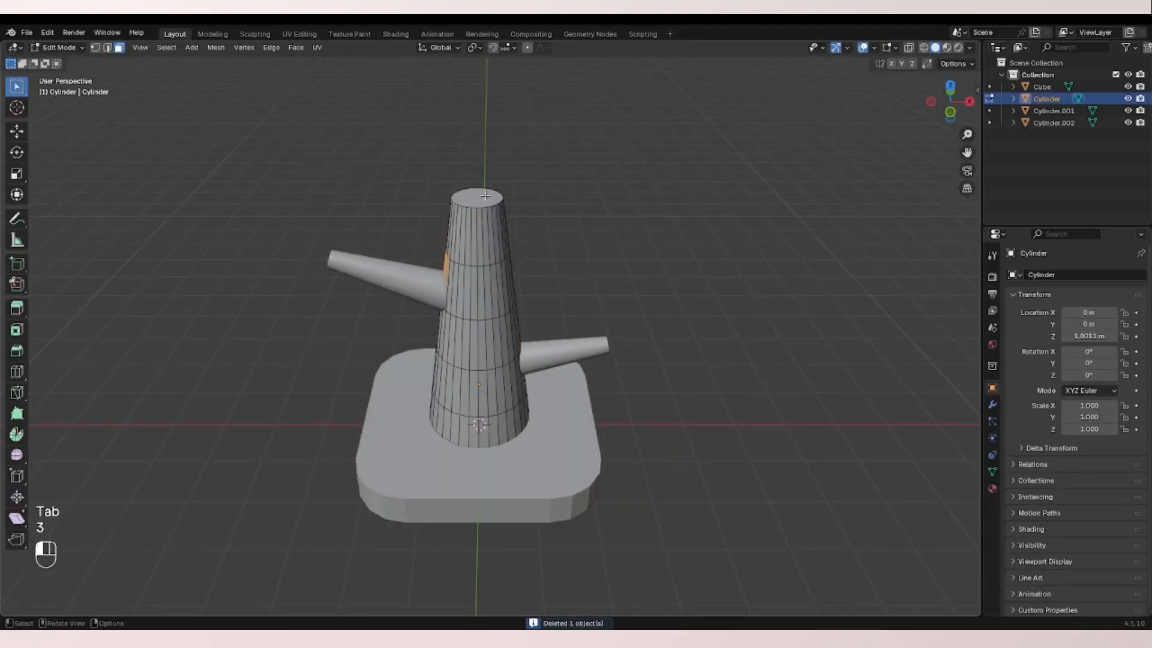
{"action": "left_click", "coordinate": [954, 110]}
{"action": "key", "text": "r"}
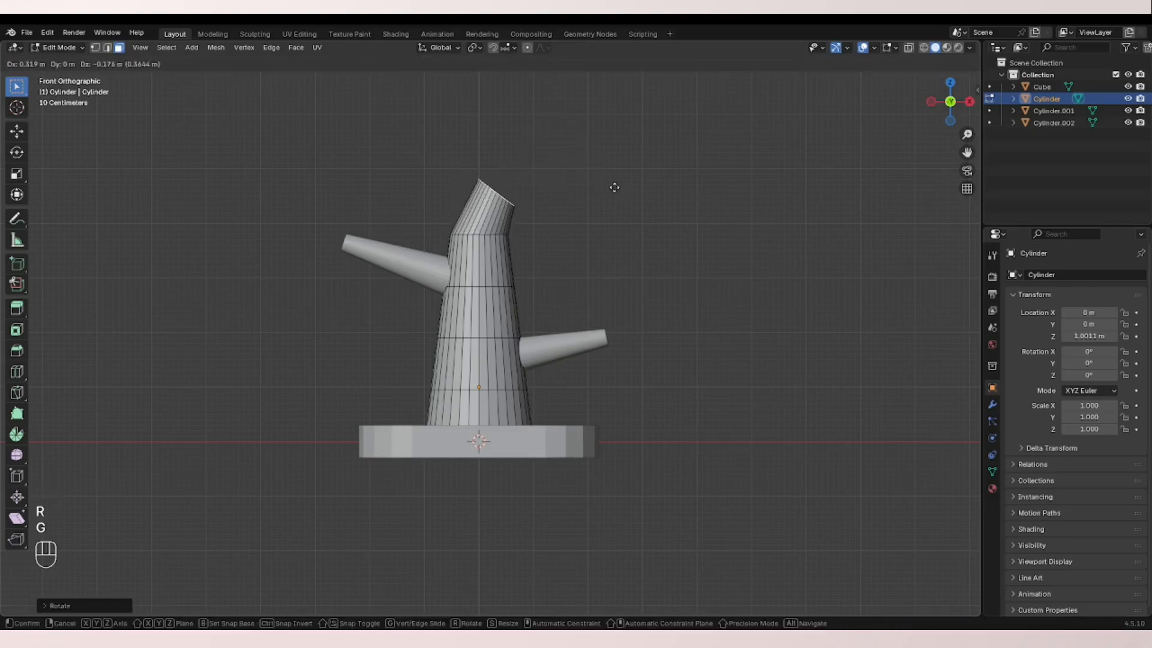
{"action": "left_click", "coordinate": [615, 187]}
{"action": "key", "text": "Tab"}
{"action": "middle_click_drag", "start_coordinate": [576, 195], "coordinate": [591, 227]}
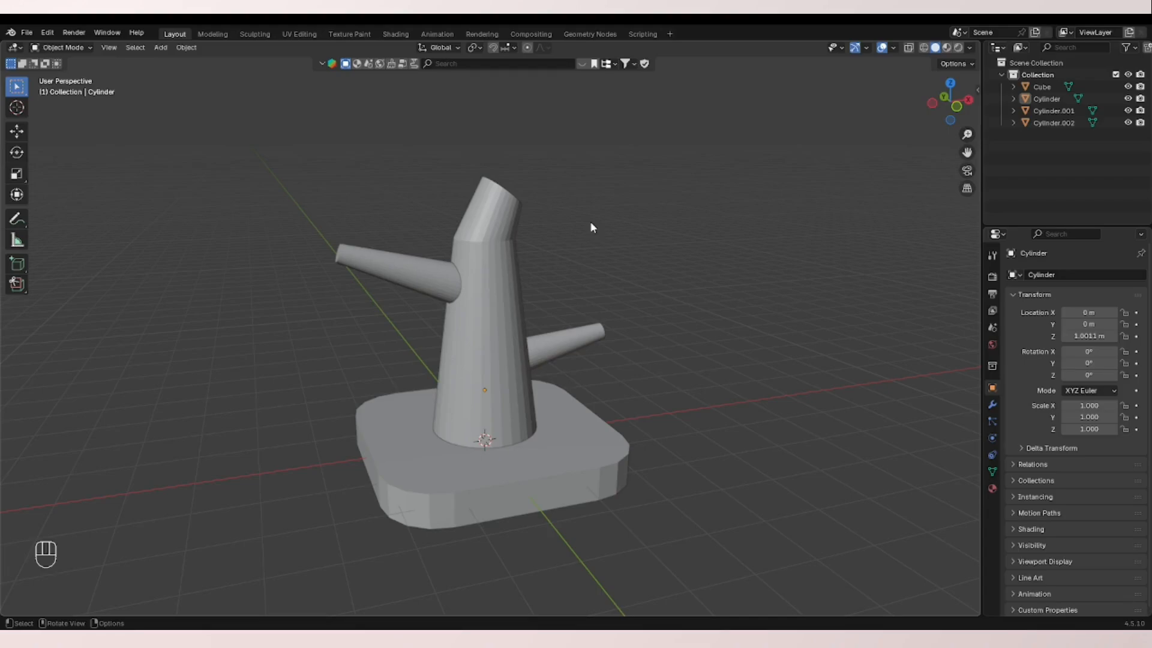
- Add a Path curve, lift it to the trunk's mid-height, and raise its left control points toward the trunk's top
{"action": "key", "text": "shift+a"}
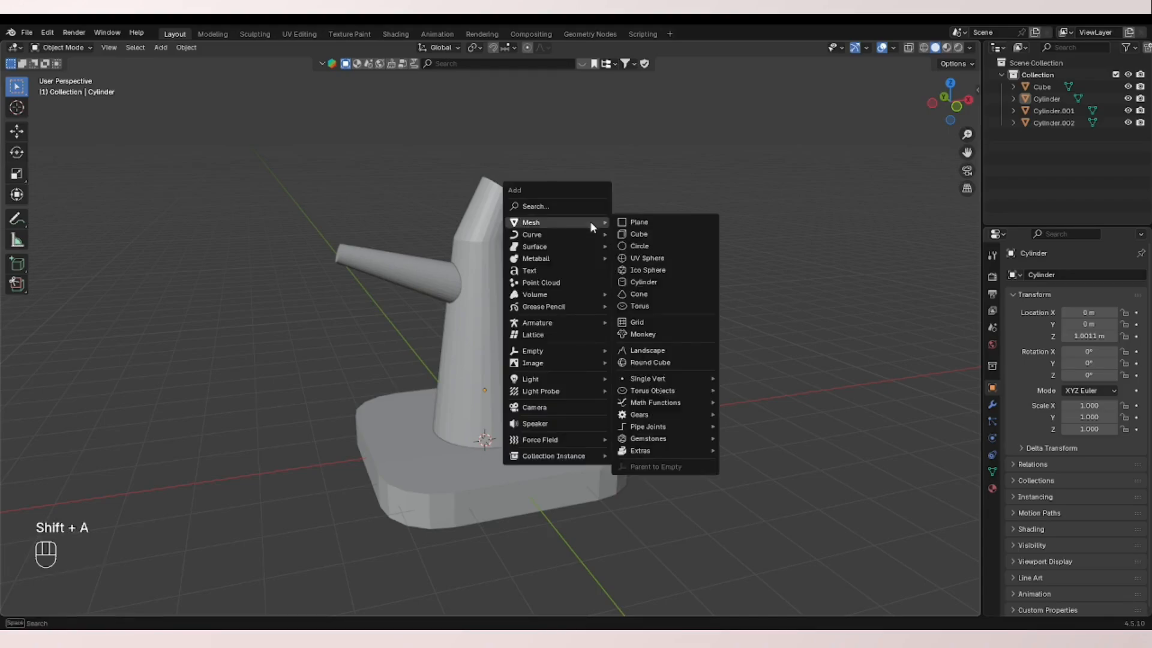
{"action": "mouse_move", "coordinate": [611, 234]}
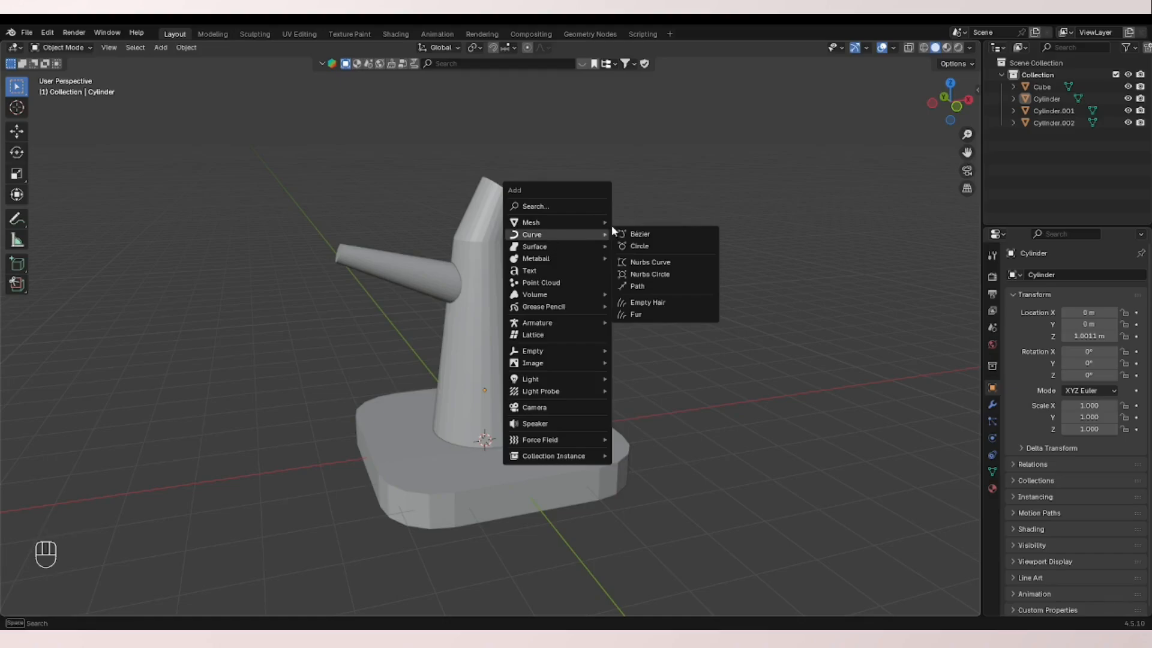
{"action": "left_click", "coordinate": [653, 287]}
{"action": "middle_click_drag", "start_coordinate": [589, 326], "coordinate": [533, 339]}
{"action": "left_click", "coordinate": [943, 112]}
{"action": "key", "text": "Tab"}
{"action": "key", "text": "g"}
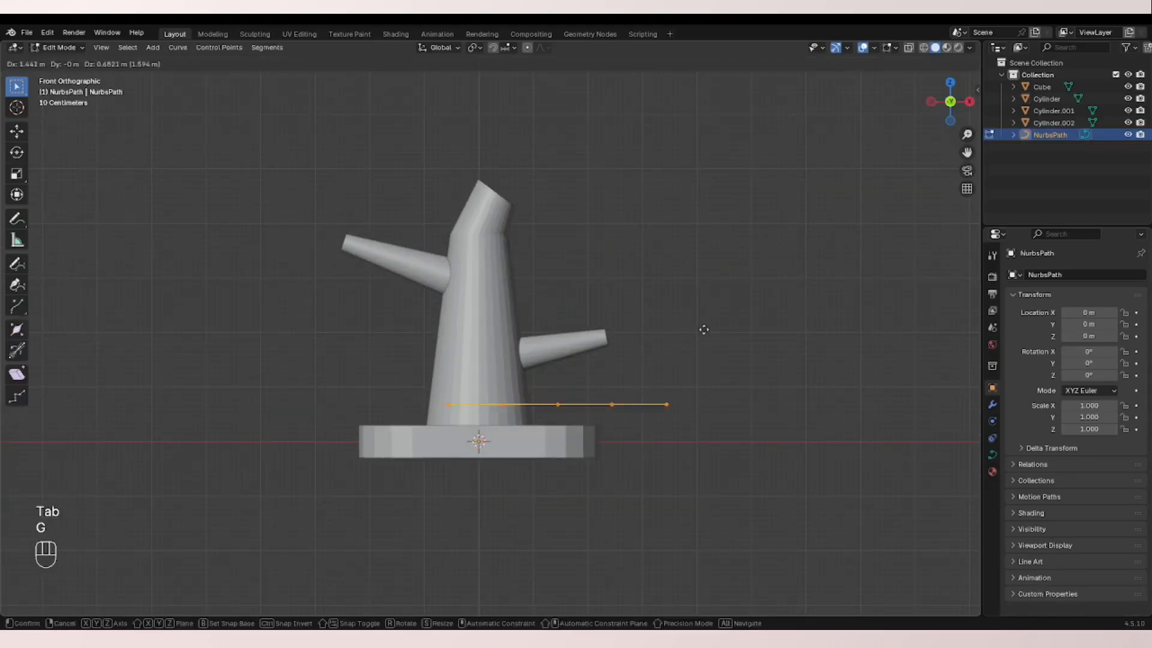
{"action": "left_click", "coordinate": [641, 243]}
{"action": "left_click_drag", "start_coordinate": [287, 290], "coordinate": [479, 363]}
{"action": "key", "text": "g"}
{"action": "left_click", "coordinate": [498, 245]}
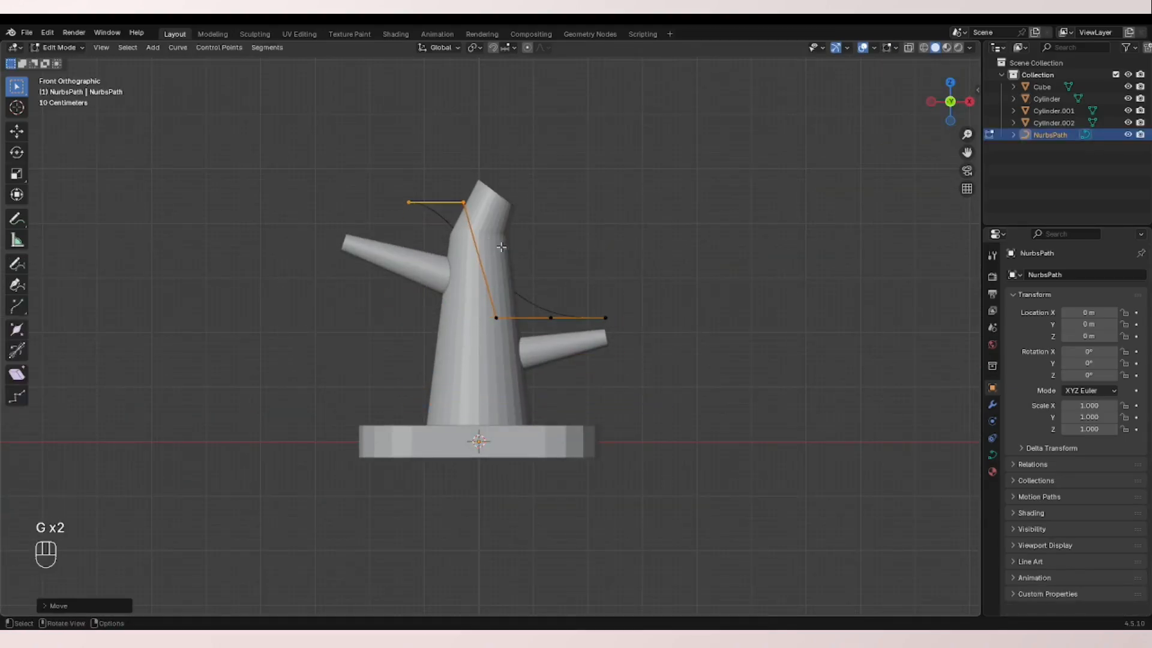
- Thicken the path into a tube with a round bevel depth of 0.39 m
{"action": "left_click", "coordinate": [990, 456]}
{"action": "left_click", "coordinate": [1034, 472]}
{"action": "scroll", "coordinate": [1080, 517], "scroll_direction": "down", "scroll_amount": 3}
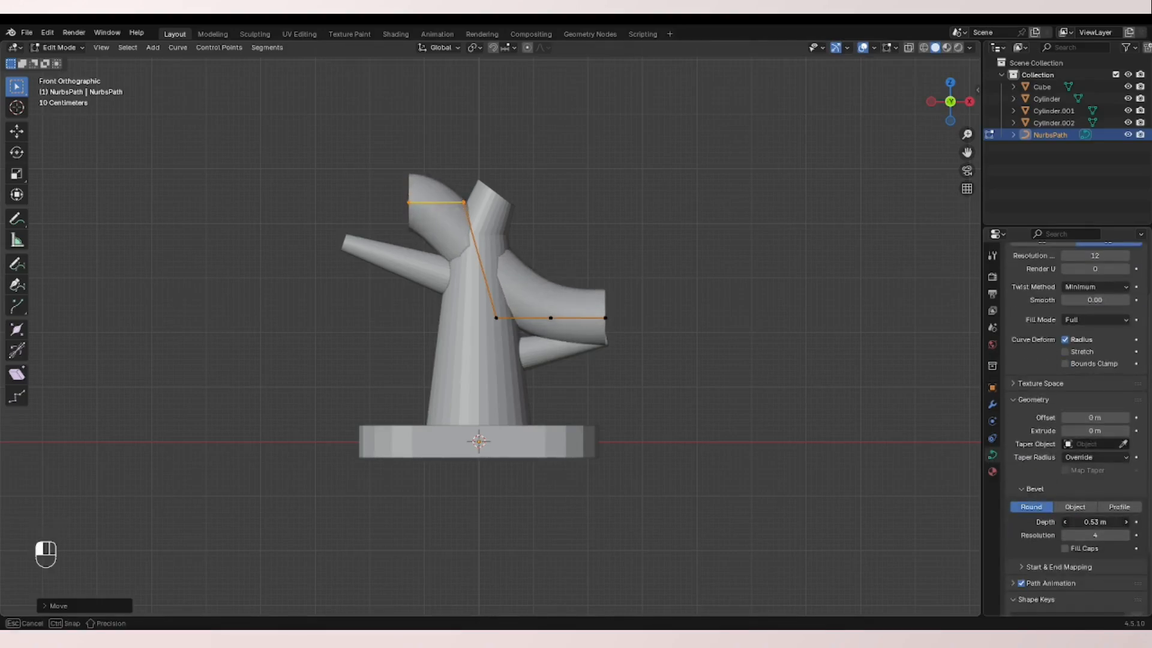
- Move and rotate the path's upper control points away from the trunk so the tube rises behind it
{"action": "middle_click_drag", "start_coordinate": [474, 245], "coordinate": [492, 237]}
{"action": "key", "text": "g"}
{"action": "key", "text": "g"}
{"action": "key", "text": "r"}
{"action": "left_click", "coordinate": [501, 236]}
{"action": "key", "text": "g"}
{"action": "left_click", "coordinate": [509, 233]}
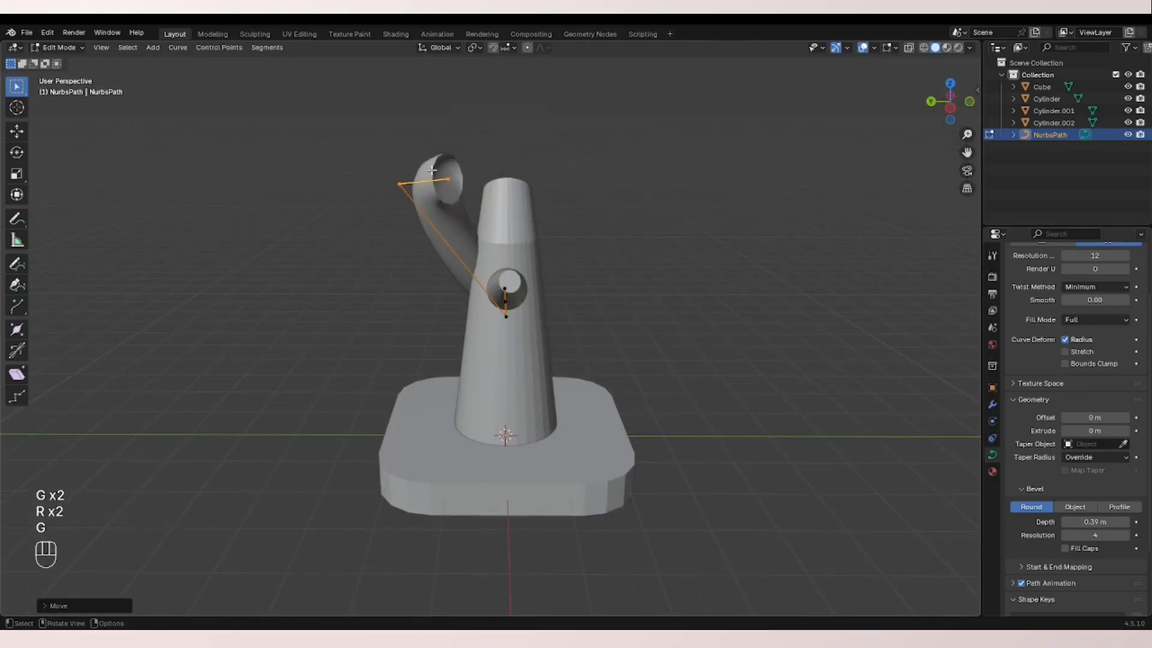
- Reposition the tube's two upper control points individually so its upper part curves around the trunk toward the branch
{"action": "left_click", "coordinate": [403, 175]}
{"action": "middle_click_drag", "start_coordinate": [405, 174], "coordinate": [451, 161]}
{"action": "key", "text": "g"}
{"action": "left_click", "coordinate": [442, 176]}
{"action": "left_click", "coordinate": [479, 160]}
{"action": "key", "text": "g"}
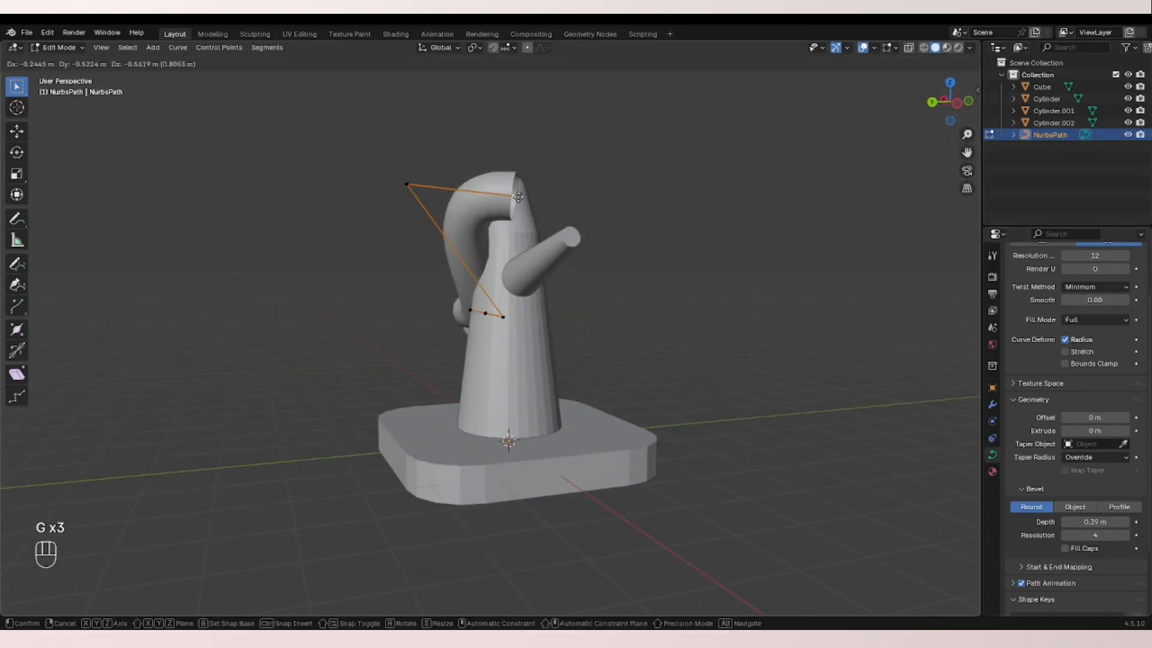
{"action": "left_click", "coordinate": [518, 198]}
{"action": "middle_click_drag", "start_coordinate": [518, 199], "coordinate": [484, 210]}
{"action": "key", "text": "g"}
{"action": "left_click", "coordinate": [498, 212]}
- Extrude the tube's upper end and place the new point above the trunk's tip
{"action": "key", "text": "e"}
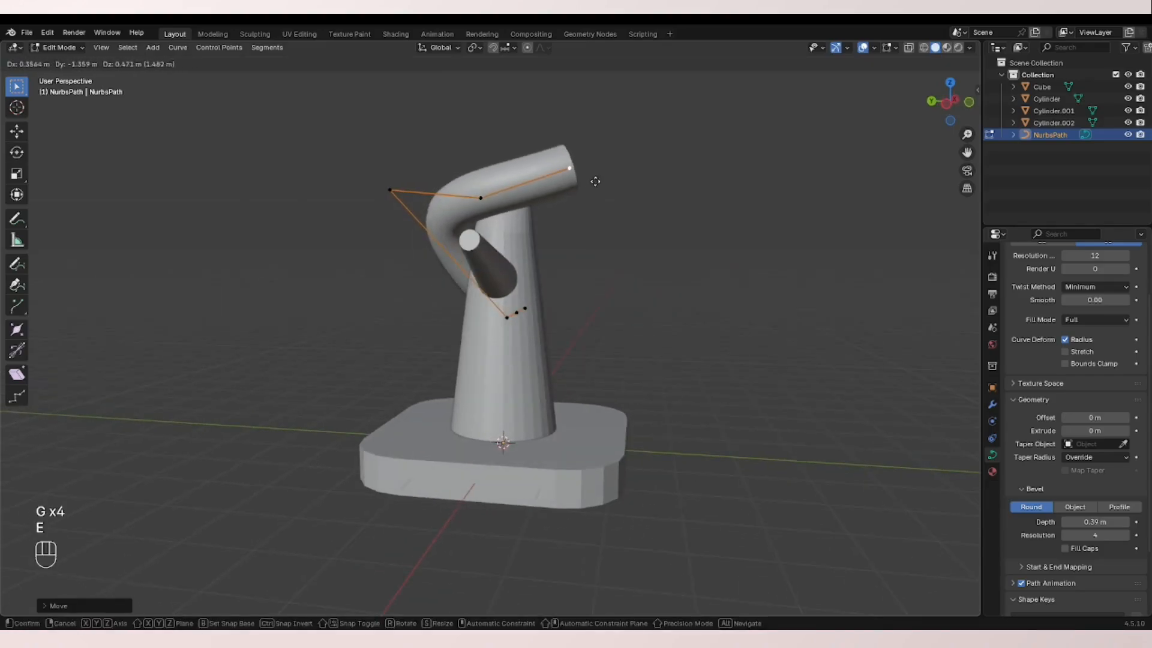
{"action": "left_click", "coordinate": [596, 182]}
{"action": "left_click", "coordinate": [971, 103]}
{"action": "key", "text": "g"}
{"action": "left_click", "coordinate": [660, 167]}
{"action": "key", "text": "g"}
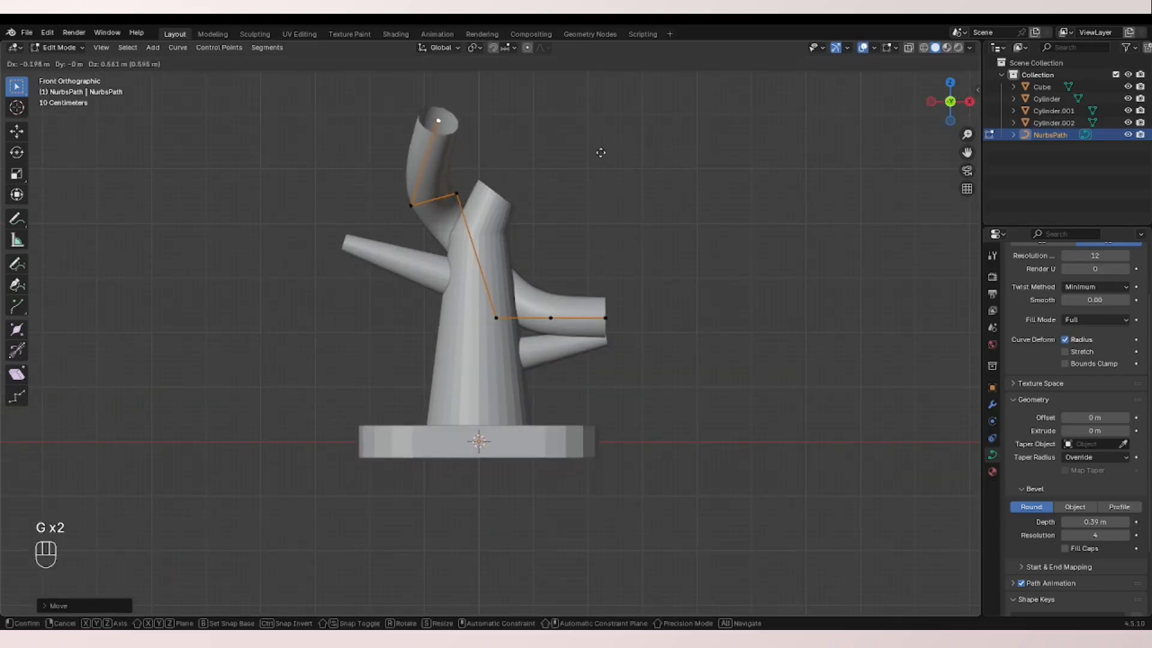
{"action": "left_click", "coordinate": [598, 155]}
- Extrude the upper end again forward and down into an arch, and taper the radius of its end point
{"action": "key", "text": "e"}
{"action": "left_click", "coordinate": [544, 157]}
{"action": "middle_click_drag", "start_coordinate": [535, 211], "coordinate": [658, 225]}
{"action": "key", "text": "g"}
{"action": "left_click", "coordinate": [755, 237]}
{"action": "key", "text": "ctrl+a"}
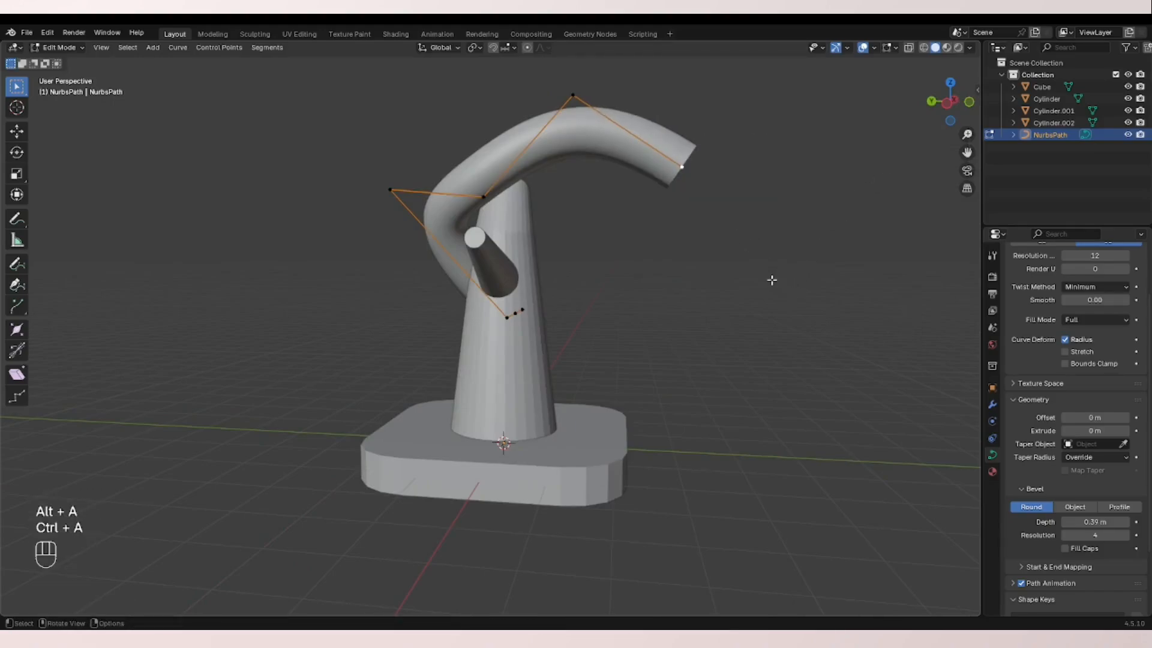
{"action": "key", "text": "alt+s"}
{"action": "left_click", "coordinate": [766, 224]}
- Lower and rotate the control points at the tube's lower end so it rests above the lower-right branch
{"action": "middle_click_drag", "start_coordinate": [720, 219], "coordinate": [582, 211]}
{"action": "middle_click_drag", "start_coordinate": [582, 210], "coordinate": [610, 270], "text": "shift"}
{"action": "middle_click_drag", "start_coordinate": [726, 333], "coordinate": [669, 344]}
{"action": "left_click_drag", "start_coordinate": [525, 387], "coordinate": [739, 423]}
{"action": "left_click", "coordinate": [949, 103]}
{"action": "key", "text": "g"}
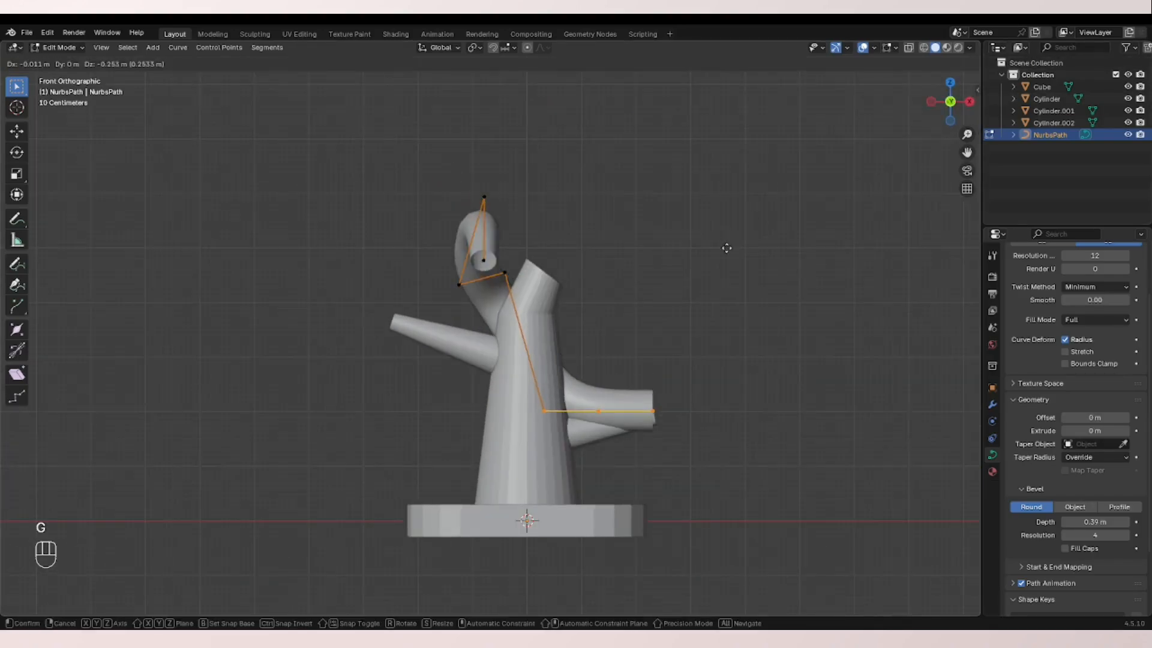
{"action": "left_click", "coordinate": [725, 252]}
{"action": "key", "text": "r"}
{"action": "key", "text": "r"}
{"action": "left_click", "coordinate": [667, 298]}
{"action": "key", "text": "g"}
{"action": "left_click", "coordinate": [637, 295]}
- Reposition the lower-end control points individually so the tube wraps around the trunk above the lower branch
{"action": "left_click_drag", "start_coordinate": [572, 392], "coordinate": [633, 428]}
{"action": "middle_click_drag", "start_coordinate": [624, 408], "coordinate": [486, 401]}
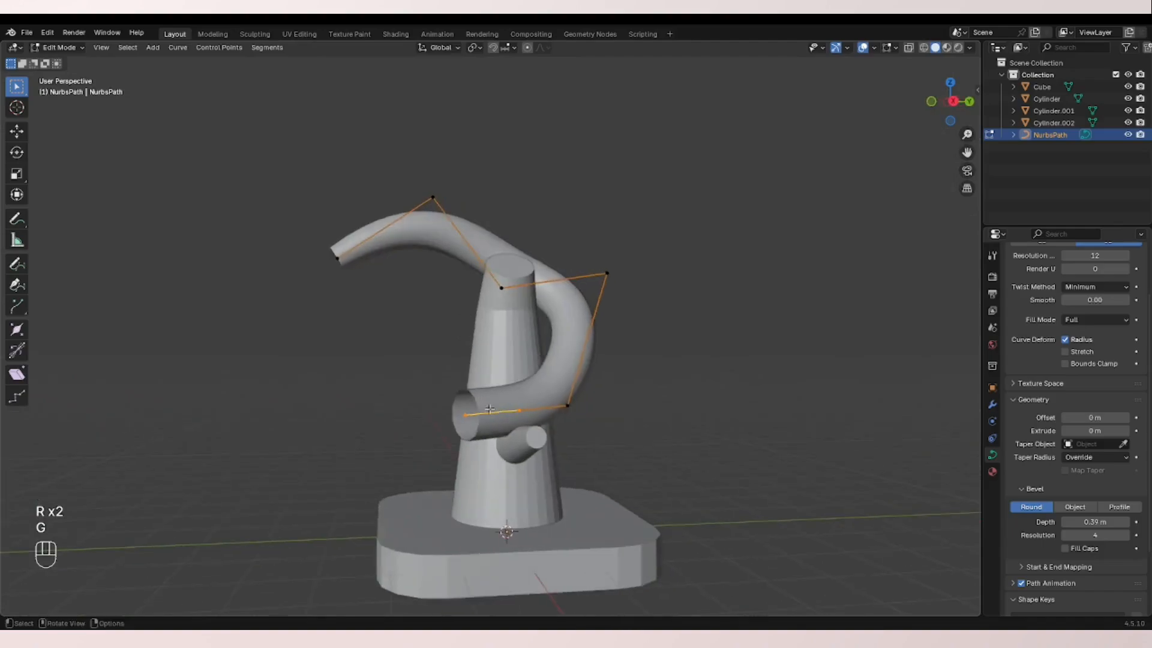
{"action": "key", "text": "g"}
{"action": "left_click", "coordinate": [475, 401]}
{"action": "left_click_drag", "start_coordinate": [527, 419], "coordinate": [531, 423]}
{"action": "middle_click_drag", "start_coordinate": [528, 414], "coordinate": [516, 363]}
{"action": "key", "text": "g"}
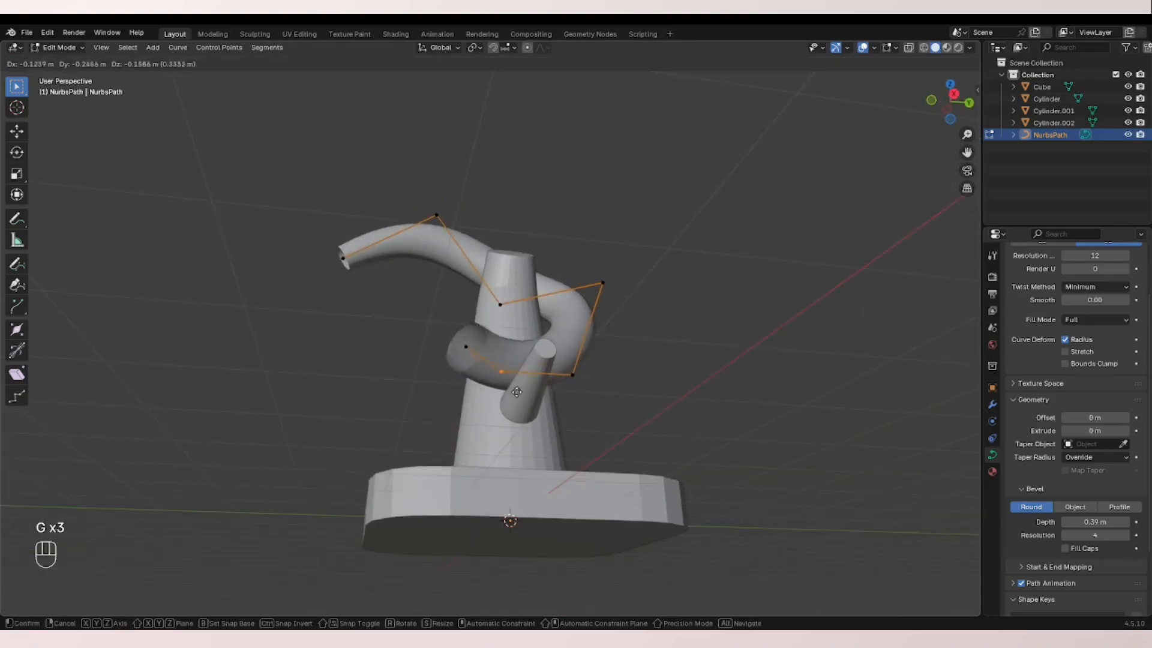
{"action": "left_click", "coordinate": [462, 336]}
{"action": "middle_click_drag", "start_coordinate": [462, 336], "coordinate": [573, 351]}
{"action": "key", "text": "g"}
{"action": "left_click", "coordinate": [474, 383]}
- Extrude the tube's lower end farther around the trunk, adjust the new point's position, and change its radius
{"action": "key", "text": "e"}
{"action": "middle_click_drag", "start_coordinate": [473, 383], "coordinate": [564, 386]}
{"action": "left_click", "coordinate": [456, 423]}
{"action": "key", "text": "g"}
{"action": "left_click", "coordinate": [549, 411]}
{"action": "key", "text": "g"}
{"action": "left_click", "coordinate": [591, 401]}
{"action": "key", "text": "alt+s"}
{"action": "left_click", "coordinate": [581, 397]}
- Extrude another point from the tube's lower end and reposition it to follow the trunk's curve
{"action": "key", "text": "e"}
{"action": "left_click", "coordinate": [468, 405]}
{"action": "middle_click_drag", "start_coordinate": [468, 404], "coordinate": [528, 413]}
{"action": "key", "text": "g"}
{"action": "left_click", "coordinate": [525, 403]}
{"action": "key", "text": "g"}
{"action": "left_click", "coordinate": [585, 404]}
{"action": "key", "text": "g"}
{"action": "key", "text": "g"}
{"action": "left_click", "coordinate": [551, 411]}
- Extrude the tail end across the trunk's back and lower the new point beneath the lower branch
{"action": "key", "text": "e"}
{"action": "left_click", "coordinate": [431, 414]}
{"action": "key", "text": "g"}
{"action": "left_click", "coordinate": [447, 427]}
{"action": "left_click", "coordinate": [967, 103]}
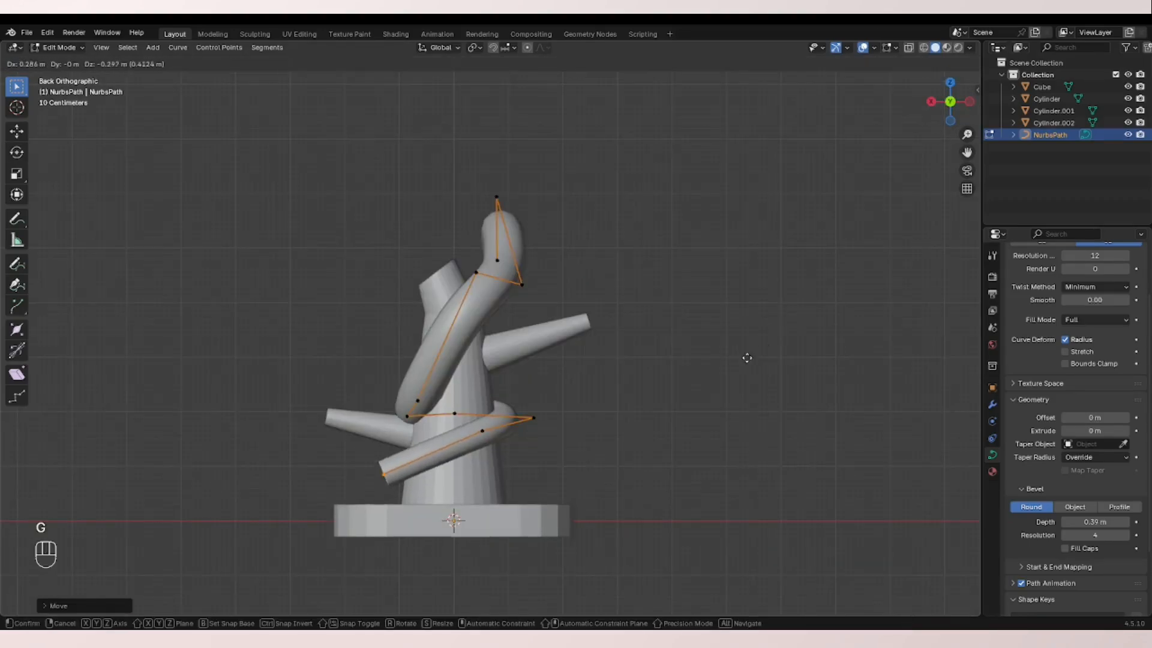
{"action": "left_click", "coordinate": [939, 102]}
{"action": "key", "text": "g"}
{"action": "left_click", "coordinate": [727, 302]}
- Extrude two more points from the tail end so the tube coils around the front of the trunk's base
{"action": "key", "text": "e"}
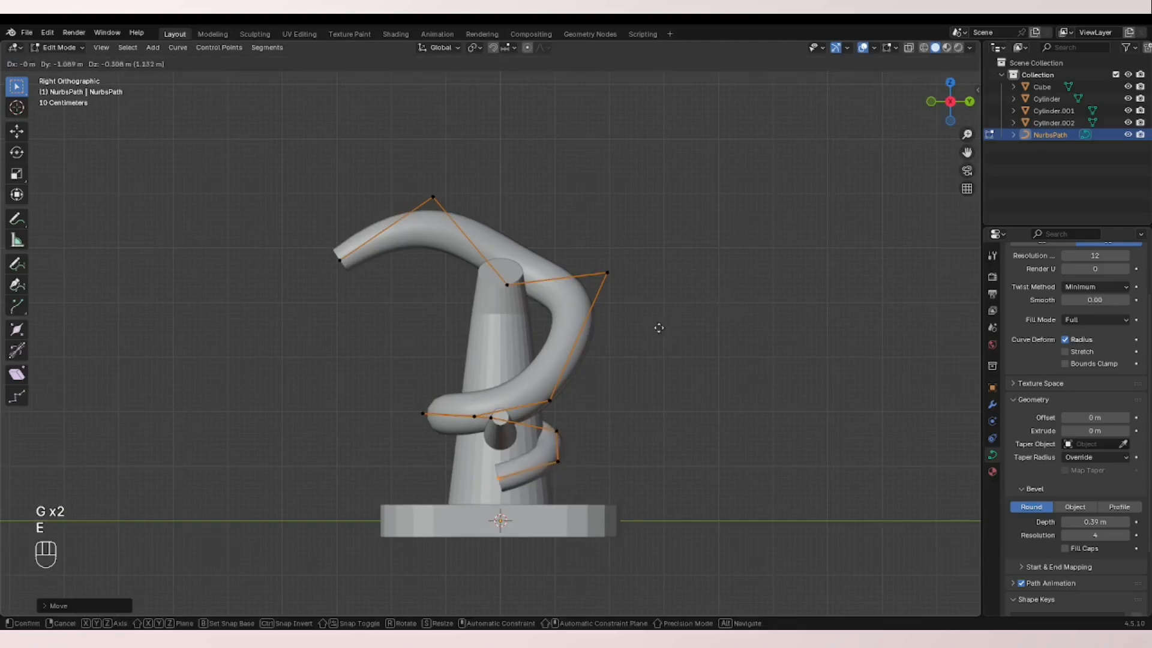
{"action": "left_click", "coordinate": [638, 320]}
{"action": "middle_click_drag", "start_coordinate": [537, 373], "coordinate": [607, 393]}
{"action": "key", "text": "g"}
{"action": "left_click", "coordinate": [600, 391]}
{"action": "key", "text": "e"}
{"action": "left_click", "coordinate": [518, 386]}
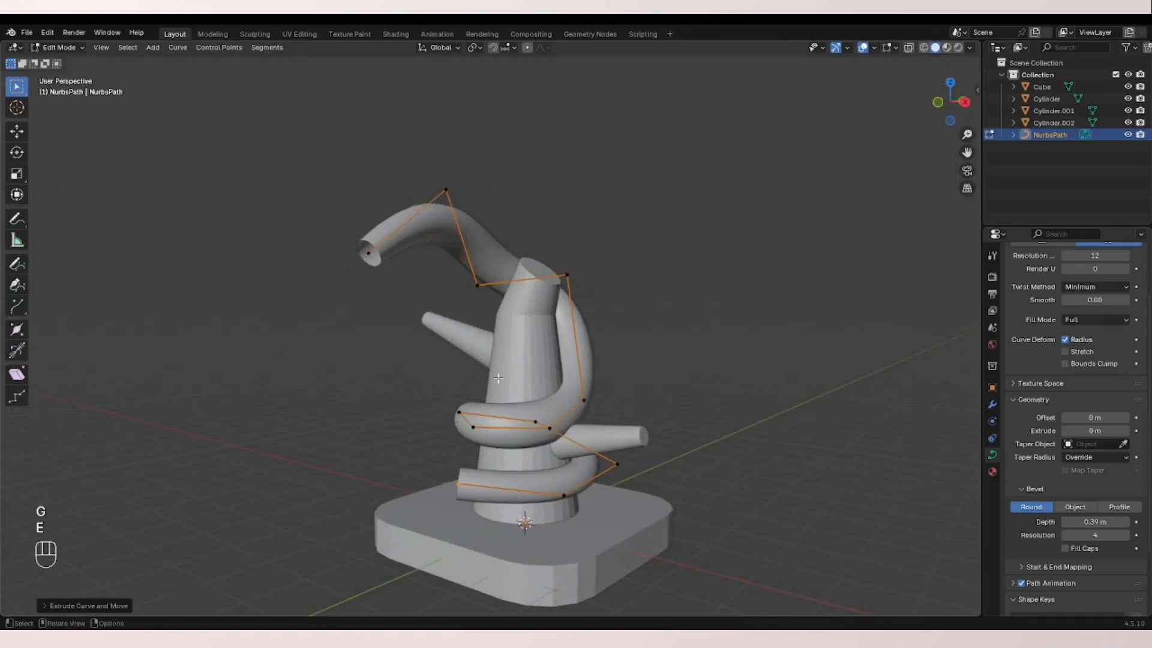
- Reposition the tail's end point, extrude another point behind the trunk's base, and move it to follow the coil
{"action": "middle_click_drag", "start_coordinate": [517, 386], "coordinate": [637, 377]}
{"action": "key", "text": "g"}
{"action": "left_click", "coordinate": [600, 384]}
{"action": "key", "text": "e"}
{"action": "left_click", "coordinate": [535, 394]}
{"action": "middle_click_drag", "start_coordinate": [551, 395], "coordinate": [600, 385]}
{"action": "key", "text": "g"}
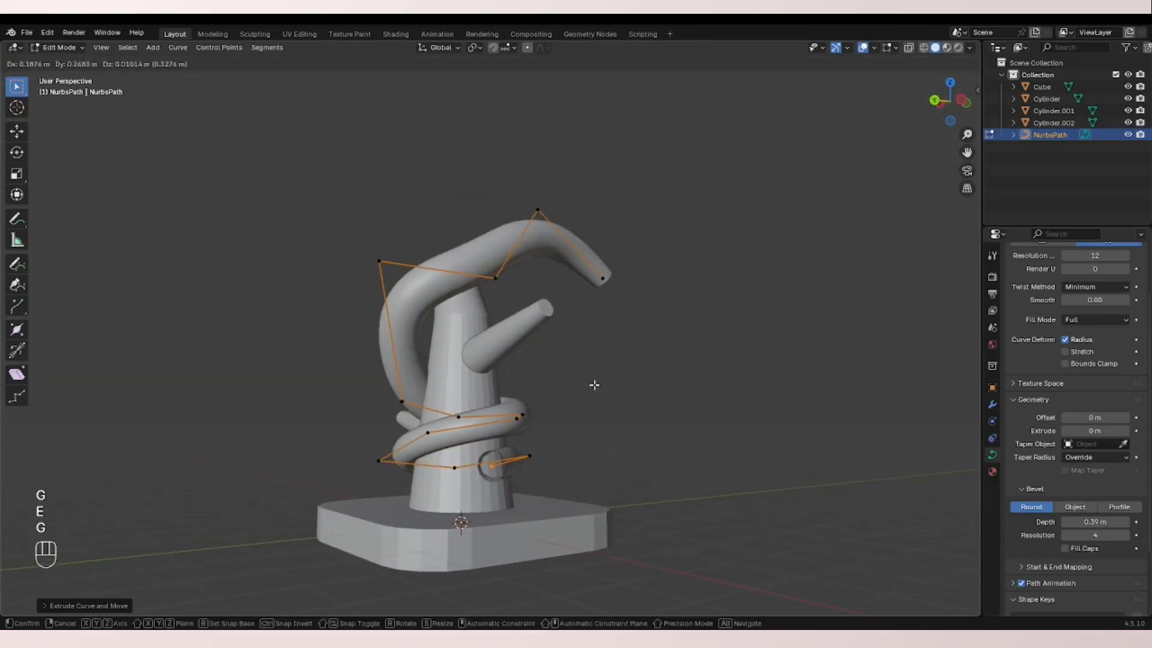
{"action": "left_click", "coordinate": [570, 386]}
- Extrude the tail one point farther around the trunk and pull the neighbouring bend point outward to clear the trunk
{"action": "key", "text": "e"}
{"action": "left_click", "coordinate": [484, 397]}
{"action": "middle_click_drag", "start_coordinate": [484, 397], "coordinate": [570, 394]}
{"action": "key", "text": "g"}
{"action": "left_click_drag", "start_coordinate": [505, 459], "coordinate": [542, 487]}
{"action": "key", "text": "g"}
{"action": "left_click", "coordinate": [570, 489]}
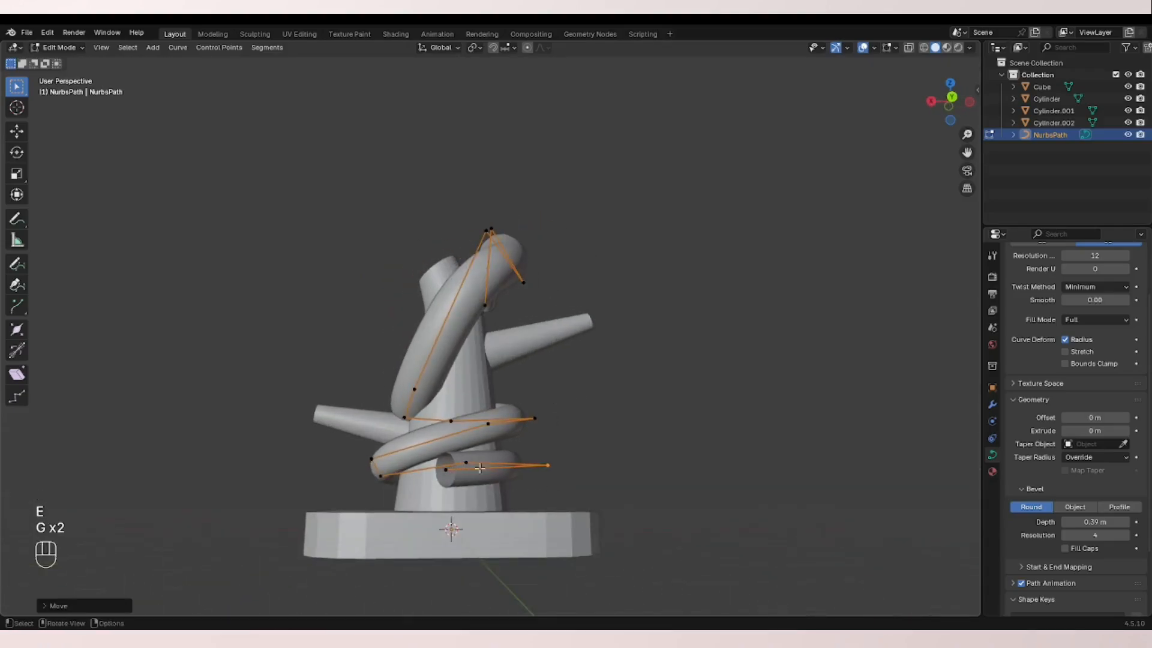
- Select the tail's end at the back of the trunk and move it to continue the lower coil
{"action": "left_click_drag", "start_coordinate": [430, 458], "coordinate": [465, 483]}
{"action": "middle_click_drag", "start_coordinate": [465, 483], "coordinate": [384, 474]}
{"action": "key", "text": "g"}
{"action": "left_click", "coordinate": [416, 488]}
- Extrude four more points from the tail end, sweeping away from the trunk and curling upward below the lower branch
{"action": "key", "text": "e"}
{"action": "left_click", "coordinate": [431, 496]}
{"action": "key", "text": "e"}
{"action": "left_click", "coordinate": [471, 509]}
{"action": "key", "text": "e"}
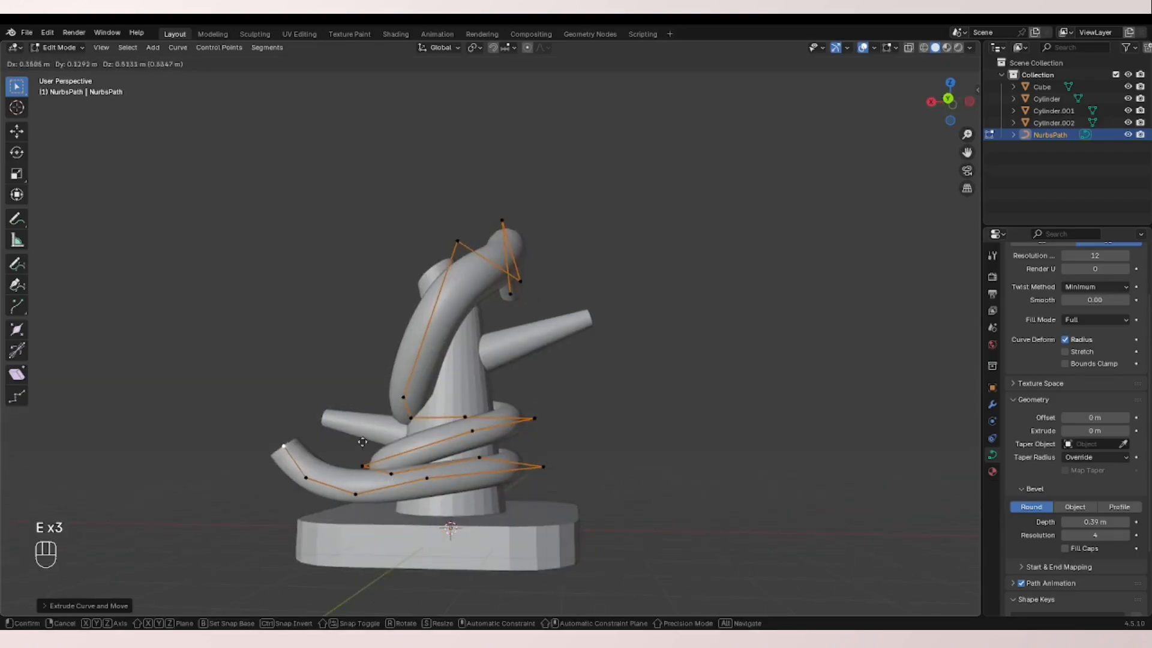
{"action": "left_click", "coordinate": [353, 425]}
{"action": "key", "text": "e"}
{"action": "left_click", "coordinate": [381, 396]}
- Shrink the radius of the last five tail points one by one so the tube tapers toward the curled tip
{"action": "key", "text": "alt+s"}
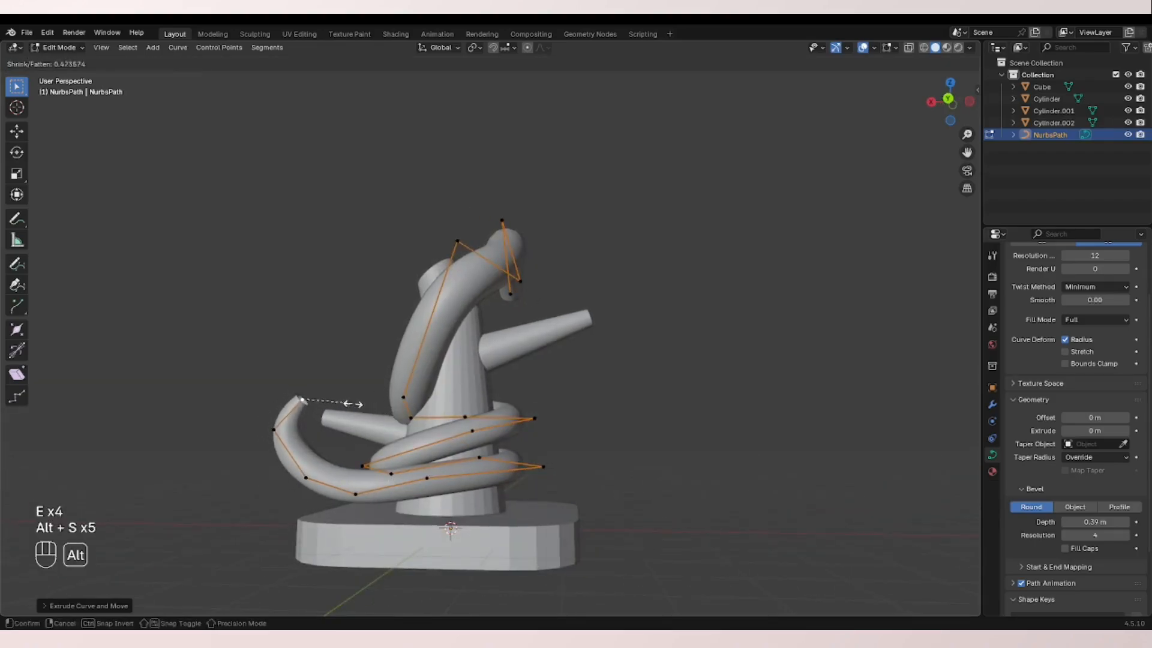
{"action": "left_click", "coordinate": [337, 404]}
{"action": "left_click", "coordinate": [274, 430]}
{"action": "key", "text": "alt+s"}
{"action": "left_click", "coordinate": [306, 438]}
{"action": "left_click", "coordinate": [306, 478]}
{"action": "key", "text": "alt+s"}
{"action": "left_click", "coordinate": [378, 467]}
{"action": "left_click", "coordinate": [355, 494]}
{"action": "key", "text": "alt+s"}
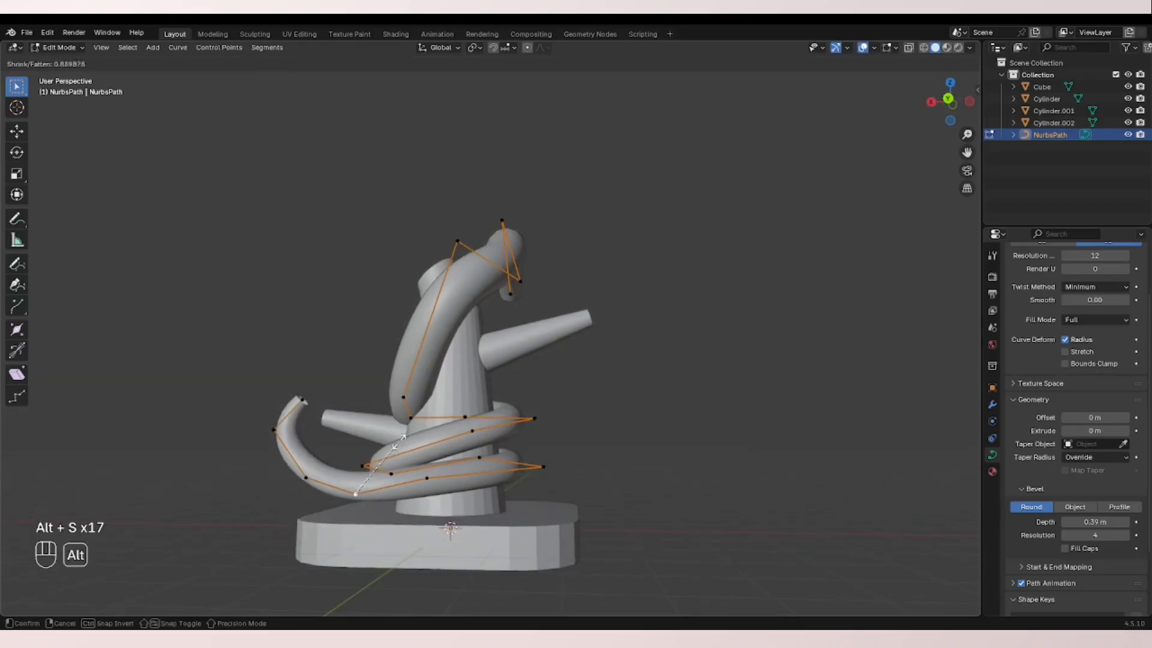
{"action": "left_click", "coordinate": [414, 477]}
- Increase the radius of the two control points on the large bend beside the trunk to thicken the snake's body
{"action": "middle_click_drag", "start_coordinate": [414, 477], "coordinate": [637, 450]}
{"action": "key", "text": "ctrl+Tab"}
{"action": "left_click", "coordinate": [690, 296]}
{"action": "middle_click_drag", "start_coordinate": [690, 297], "coordinate": [596, 319]}
{"action": "key", "text": "Tab"}
{"action": "middle_click_drag", "start_coordinate": [671, 344], "coordinate": [678, 319]}
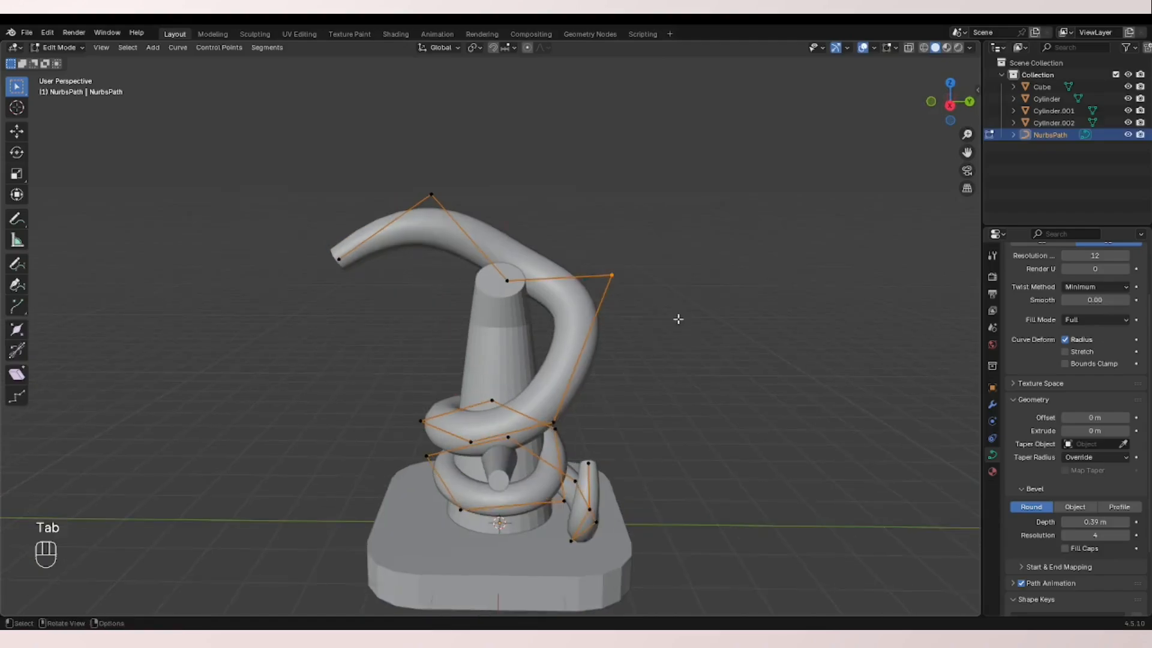
{"action": "key", "text": "alt+s"}
{"action": "left_click", "coordinate": [755, 372]}
{"action": "left_click", "coordinate": [554, 421]}
{"action": "mouse_move", "coordinate": [591, 397]}
{"action": "middle_mouse_down"}
{"action": "mouse_move", "coordinate": [686, 402]}
{"action": "mouse_move", "coordinate": [608, 403]}
{"action": "middle_mouse_up"}
{"action": "key", "text": "alt+s"}
{"action": "left_click", "coordinate": [717, 408]}
- Reposition the control points of the large upper bend so the thickened body wraps around the trunk's top
{"action": "key", "text": "g"}
{"action": "left_click", "coordinate": [719, 398]}
{"action": "left_click", "coordinate": [644, 300]}
{"action": "key", "text": "g"}
{"action": "middle_click_drag", "start_coordinate": [646, 301], "coordinate": [497, 278]}
{"action": "left_click", "coordinate": [592, 312]}
{"action": "left_click", "coordinate": [520, 283]}
{"action": "key", "text": "g"}
{"action": "left_click", "coordinate": [511, 267]}
- Move the control points of the upper coil so the tube wraps more closely around the middle of the trunk
{"action": "middle_click_drag", "start_coordinate": [480, 336], "coordinate": [487, 435]}
{"action": "left_click", "coordinate": [561, 429]}
{"action": "key", "text": "g"}
{"action": "left_click", "coordinate": [733, 409]}
{"action": "left_click", "coordinate": [523, 422]}
{"action": "key", "text": "g"}
{"action": "left_click", "coordinate": [487, 430]}
{"action": "left_click", "coordinate": [486, 375]}
{"action": "mouse_move", "coordinate": [486, 375]}
{"action": "middle_mouse_down"}
{"action": "mouse_move", "coordinate": [558, 378]}
{"action": "mouse_move", "coordinate": [489, 372]}
{"action": "middle_mouse_up"}
{"action": "key", "text": "g"}
{"action": "left_click", "coordinate": [549, 390]}
- Reposition the front and side control points of the lower coil to fit it around the trunk's base
{"action": "left_click", "coordinate": [485, 461]}
{"action": "mouse_move", "coordinate": [485, 461]}
{"action": "middle_mouse_down"}
{"action": "mouse_move", "coordinate": [514, 467]}
{"action": "mouse_move", "coordinate": [483, 471]}
{"action": "middle_mouse_up"}
{"action": "key", "text": "g"}
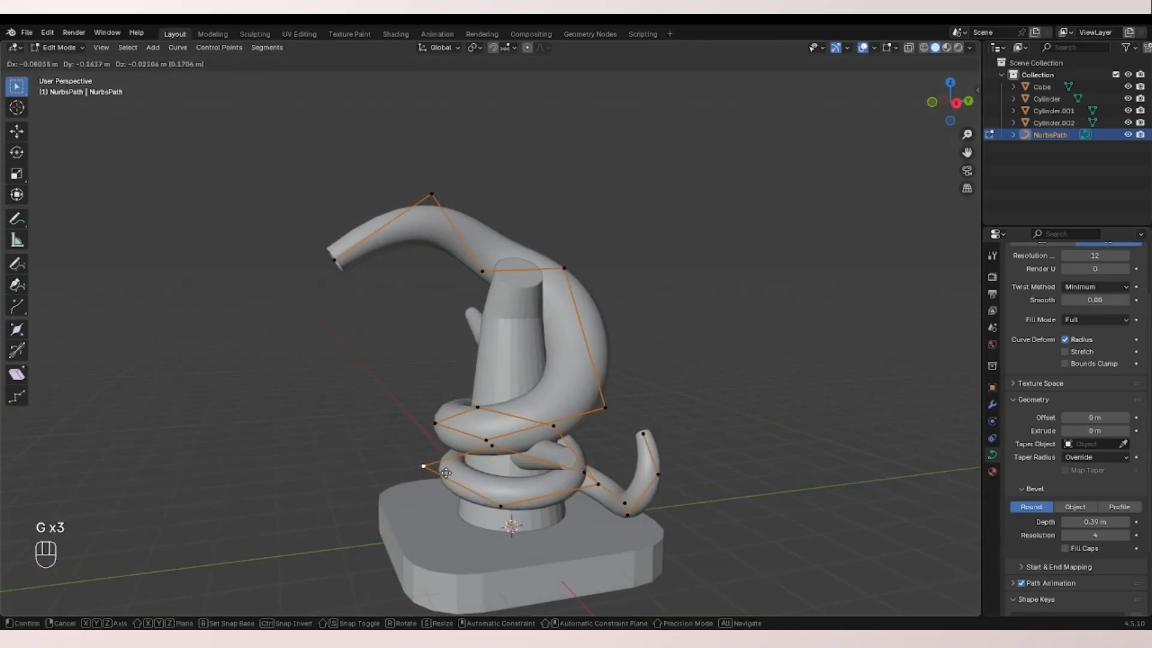
{"action": "left_click", "coordinate": [461, 477]}
{"action": "left_click", "coordinate": [521, 505]}
{"action": "middle_click_drag", "start_coordinate": [520, 505], "coordinate": [645, 462]}
{"action": "key", "text": "g"}
{"action": "left_click", "coordinate": [657, 514]}
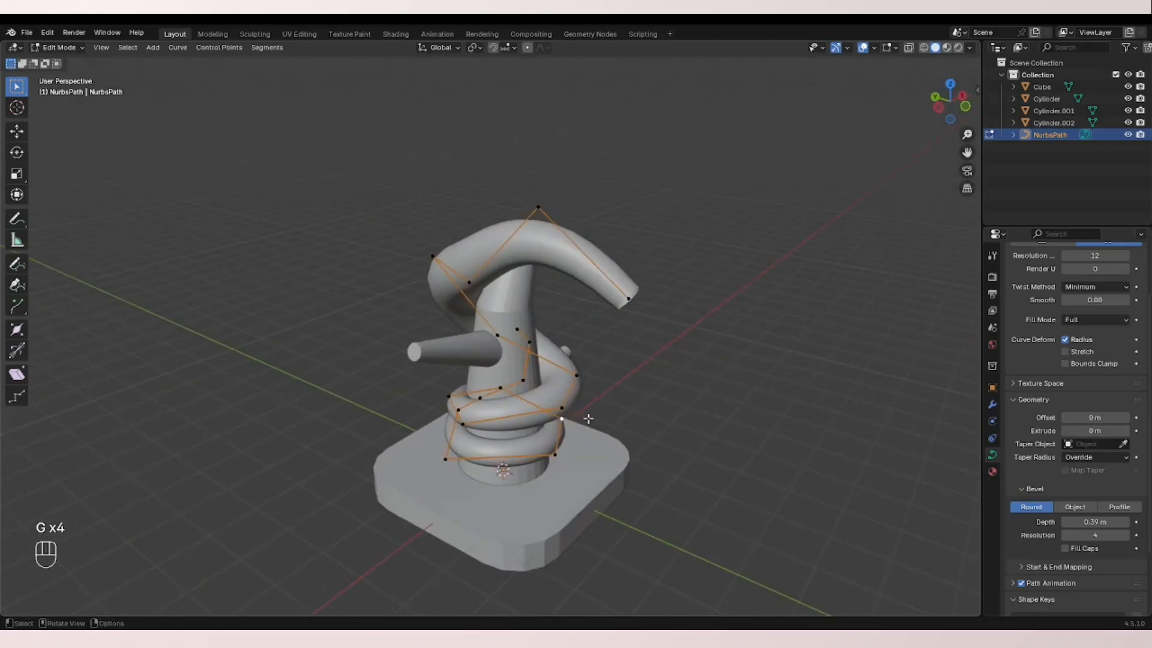
{"action": "middle_click_drag", "start_coordinate": [588, 419], "coordinate": [412, 238]}
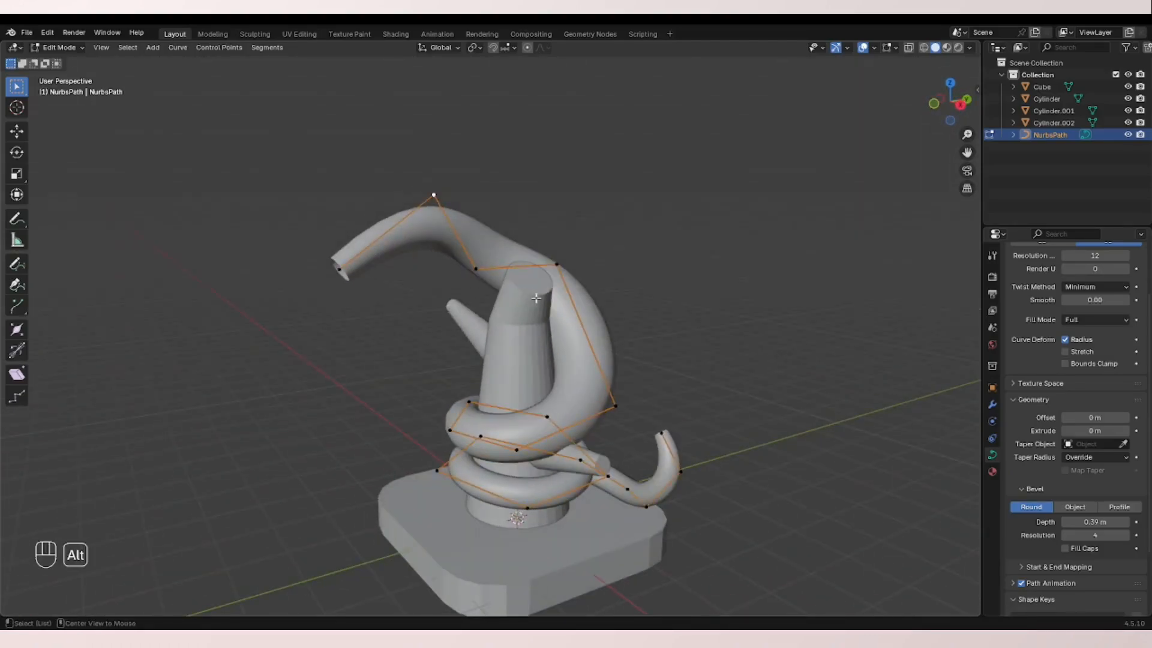
- Adjust the radius of the snake's head-end point and of the arch point next to it
{"action": "key", "text": "alt+s"}
{"action": "left_click", "coordinate": [516, 281]}
{"action": "left_click", "coordinate": [339, 269]}
{"action": "middle_click_drag", "start_coordinate": [416, 295], "coordinate": [600, 278]}
{"action": "key", "text": "alt+s"}
{"action": "left_click", "coordinate": [438, 276]}
{"action": "left_click", "coordinate": [433, 193]}
{"action": "key", "text": "alt+s"}
{"action": "left_click", "coordinate": [483, 280]}
- Return to Object Mode and enable Fill Caps in the snake curve's bevel settings to close its open ends
{"action": "key", "text": "ctrl+Tab"}
{"action": "left_click", "coordinate": [361, 245]}
{"action": "middle_click_drag", "start_coordinate": [361, 245], "coordinate": [339, 275]}
{"action": "scroll", "coordinate": [536, 257], "scroll_direction": "down", "scroll_amount": 3}
{"action": "left_click", "coordinate": [579, 389]}
{"action": "key", "text": "Tab"}
{"action": "key", "text": "Tab"}
{"action": "left_click", "coordinate": [590, 391]}
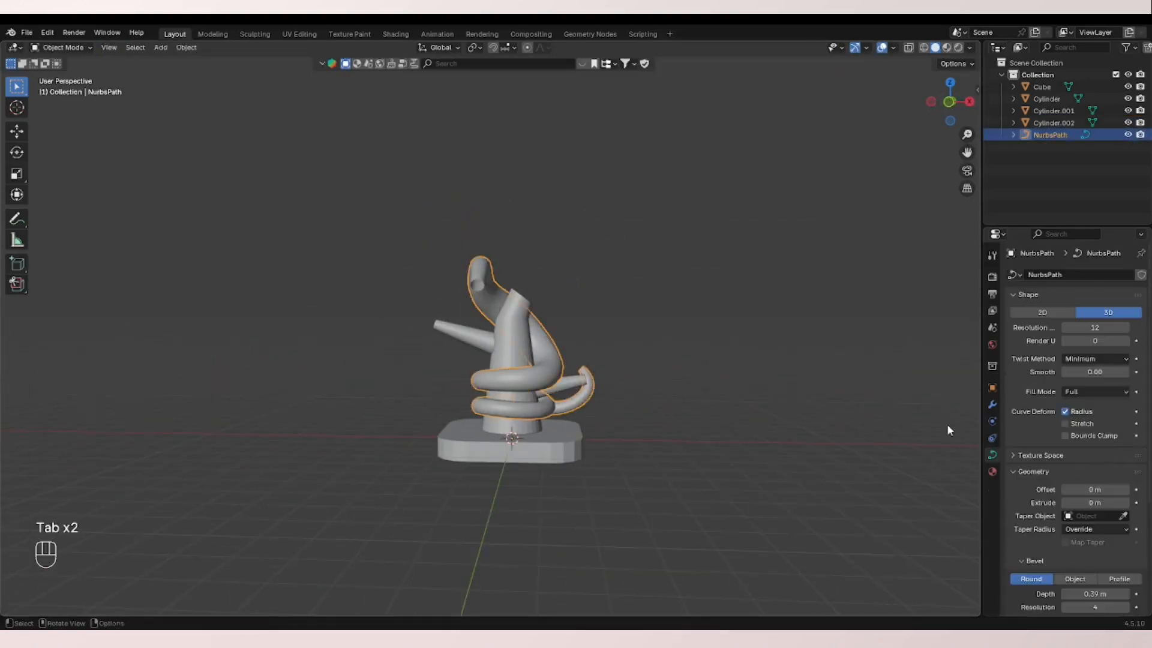
{"action": "scroll", "coordinate": [1062, 447], "scroll_direction": "down", "scroll_amount": 4}
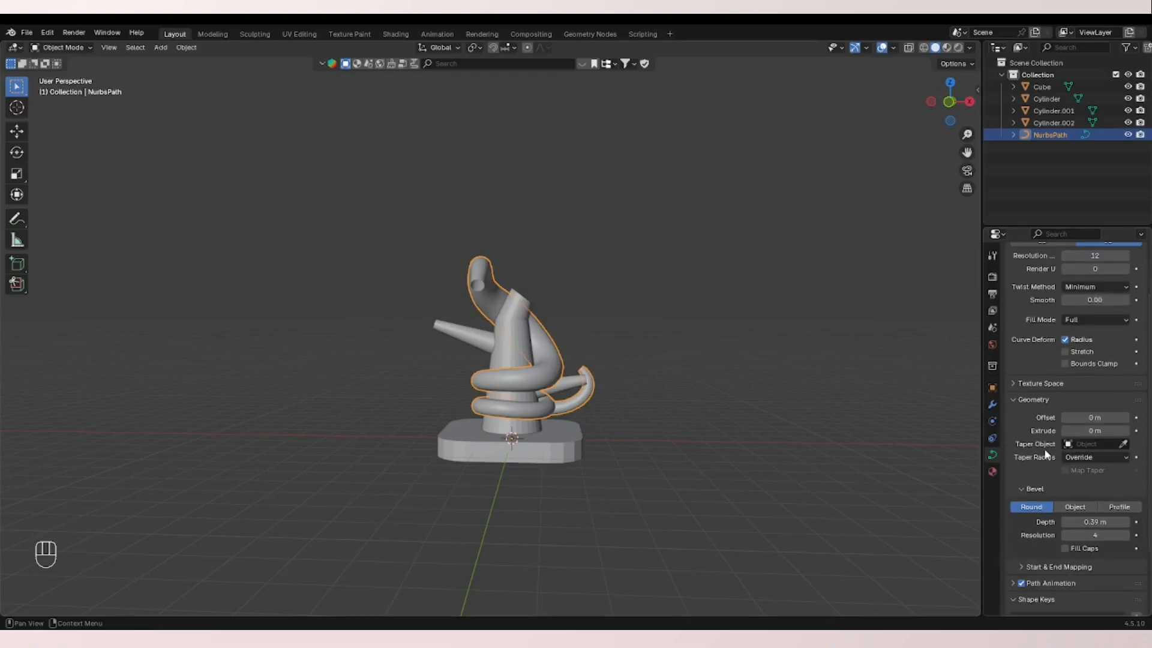
{"action": "scroll", "coordinate": [787, 449], "scroll_direction": "up", "scroll_amount": 3}
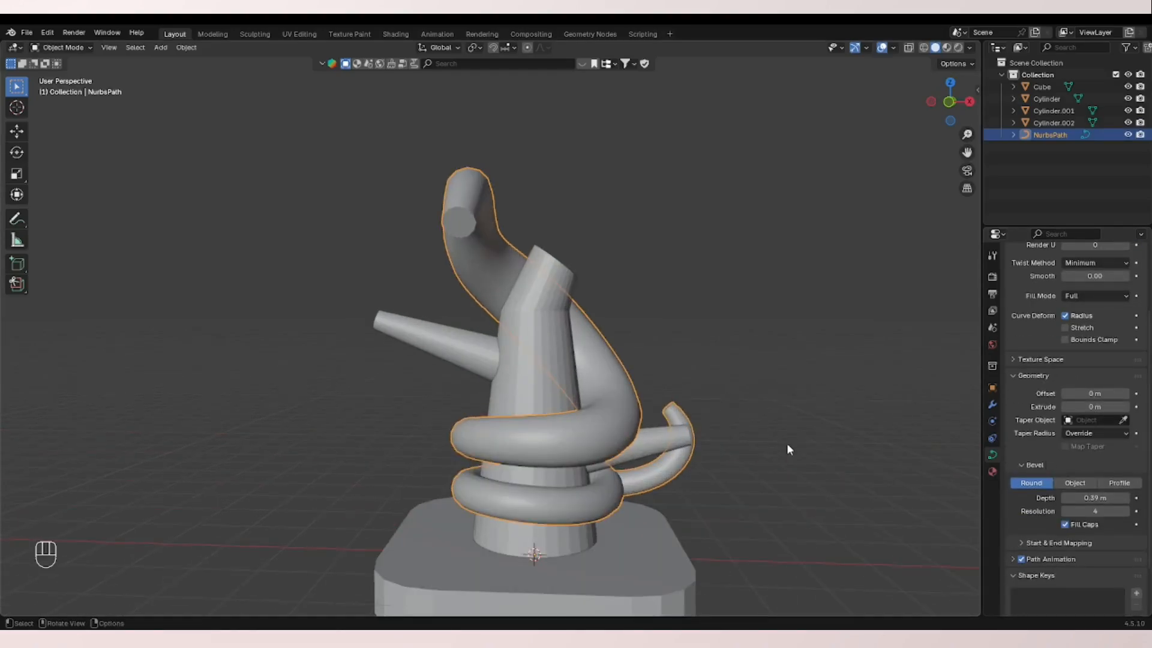
- Add a cube mesh to the scene and switch to the right orthographic view
{"action": "middle_click_drag", "start_coordinate": [743, 443], "coordinate": [89, 129]}
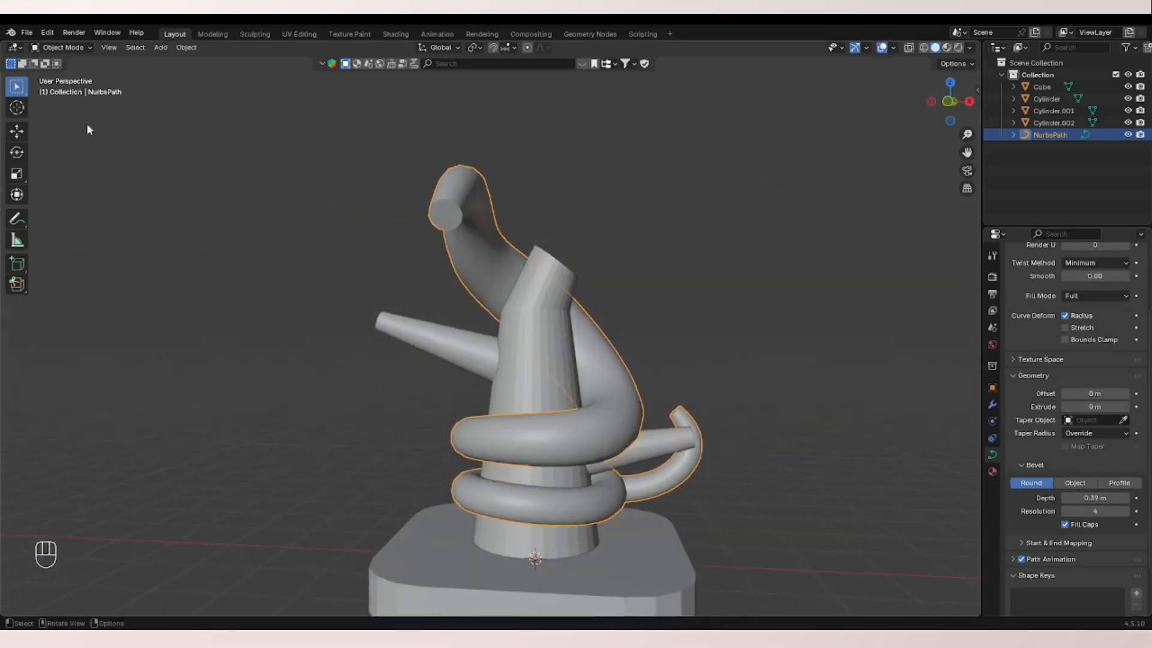
{"action": "key", "text": "shift+a"}
{"action": "mouse_move", "coordinate": [303, 207]}
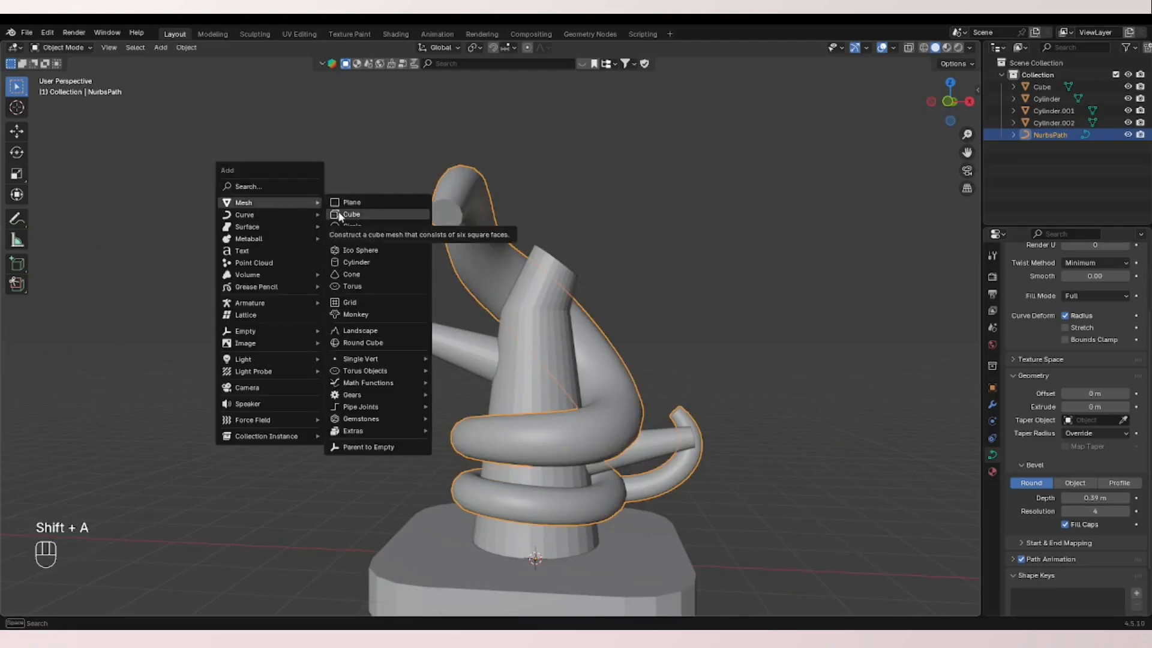
{"action": "left_click", "coordinate": [340, 215]}
{"action": "left_click", "coordinate": [969, 103]}
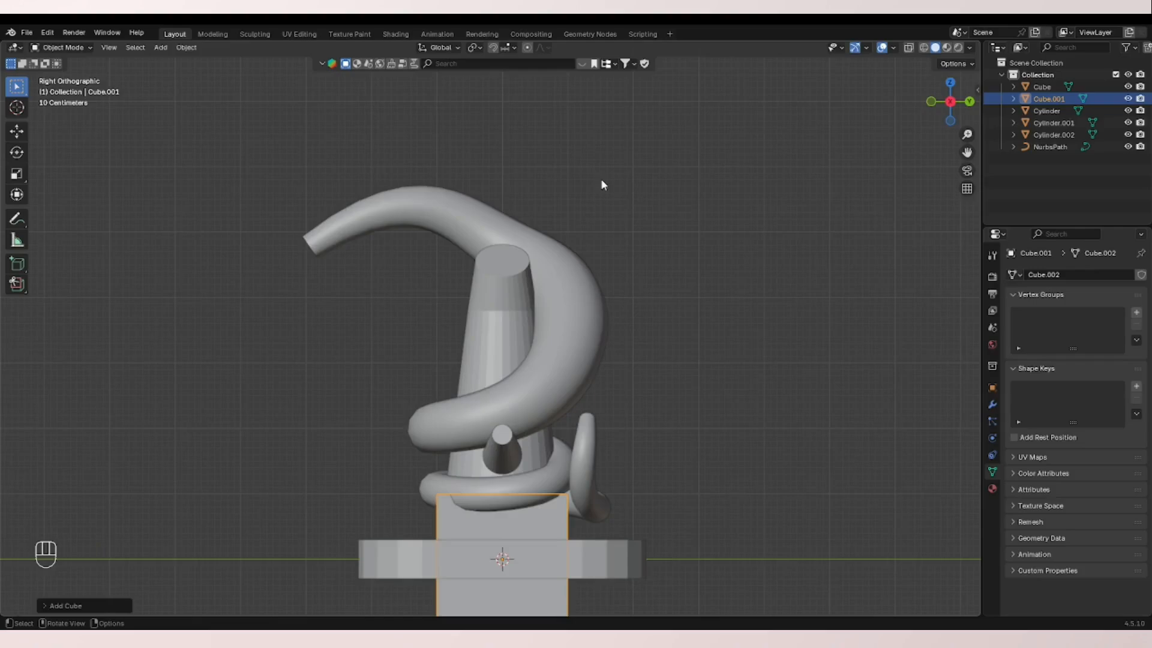
- Move the cube along Y in front of the snake's head end and raise it about 4 m along Z
{"action": "key", "text": "g"}
{"action": "key", "text": "x"}
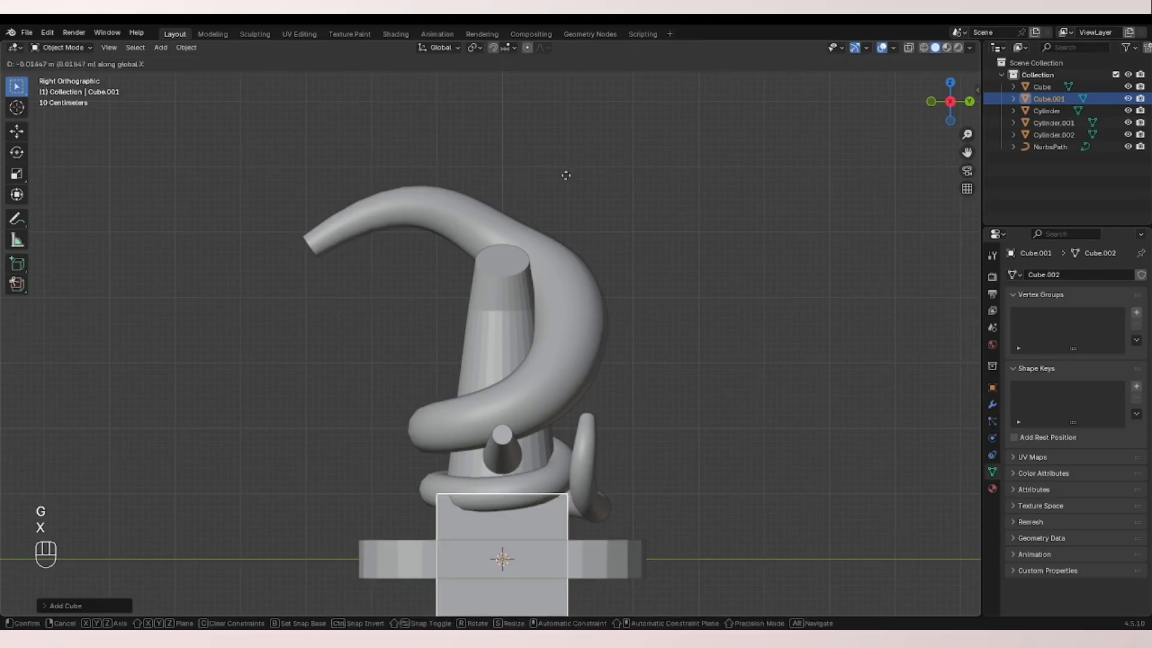
{"action": "key", "text": "z"}
{"action": "key", "text": "y"}
{"action": "left_click", "coordinate": [381, 354]}
{"action": "middle_click_drag", "start_coordinate": [381, 354], "coordinate": [601, 300], "text": "shift"}
{"action": "key", "text": "g"}
{"action": "key", "text": "x"}
{"action": "key", "text": "z"}
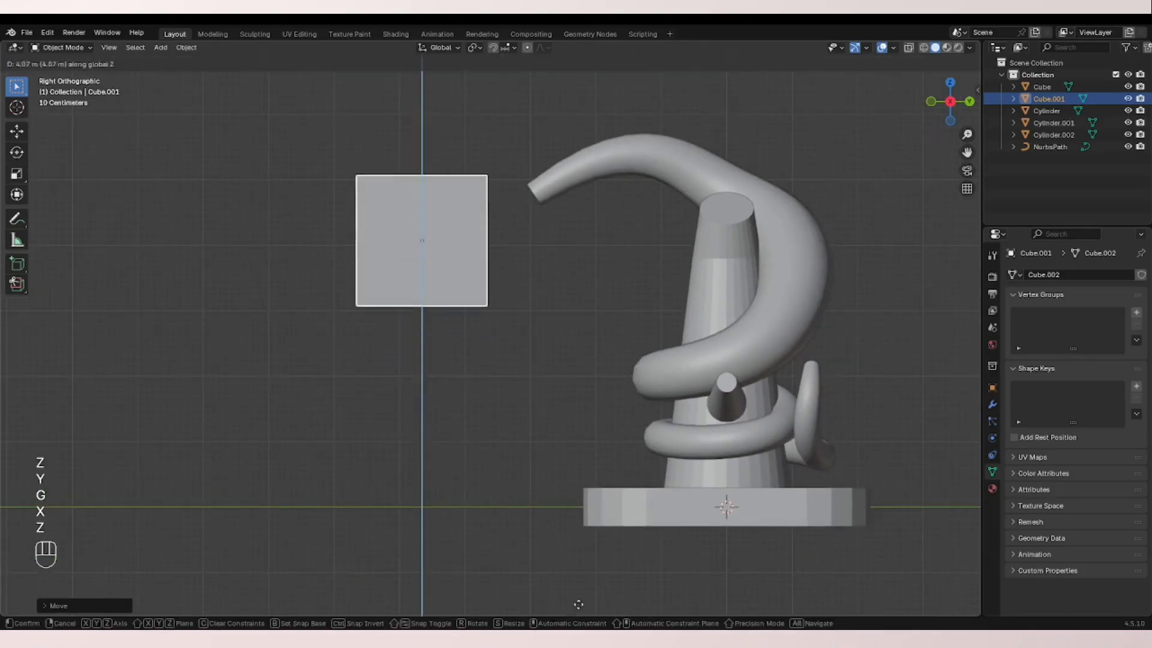
{"action": "left_click", "coordinate": [577, 599]}
- With X-ray on, move the cube's far-end vertices outward along Y and scale them down into a tapered snout
{"action": "key", "text": "Tab"}
{"action": "middle_click_drag", "start_coordinate": [462, 411], "coordinate": [524, 556], "text": "shift"}
{"action": "left_click", "coordinate": [909, 47]}
{"action": "key", "text": "1"}
{"action": "left_click_drag", "start_coordinate": [363, 253], "coordinate": [447, 478]}
{"action": "key", "text": "g"}
{"action": "key", "text": "x"}
{"action": "key", "text": "s"}
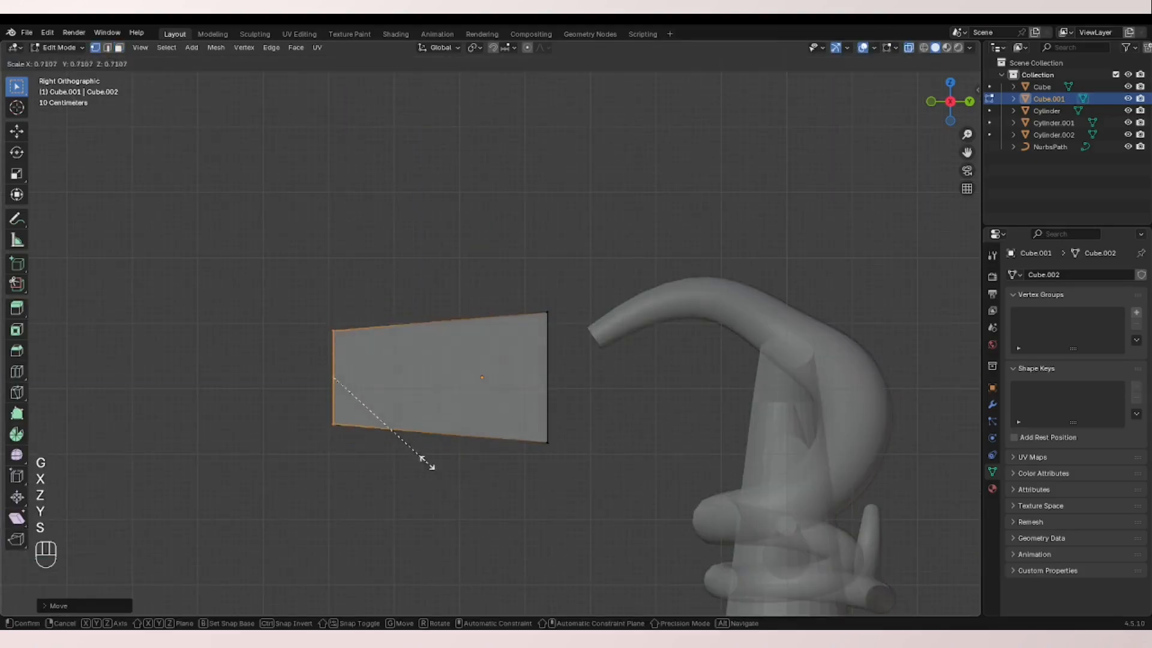
{"action": "left_click", "coordinate": [380, 397]}
- Add a lengthwise loop cut near the head's bottom edge and a crosswise loop cut toward its wide end
{"action": "key", "text": "ctrl+r"}
{"action": "left_click", "coordinate": [509, 377]}
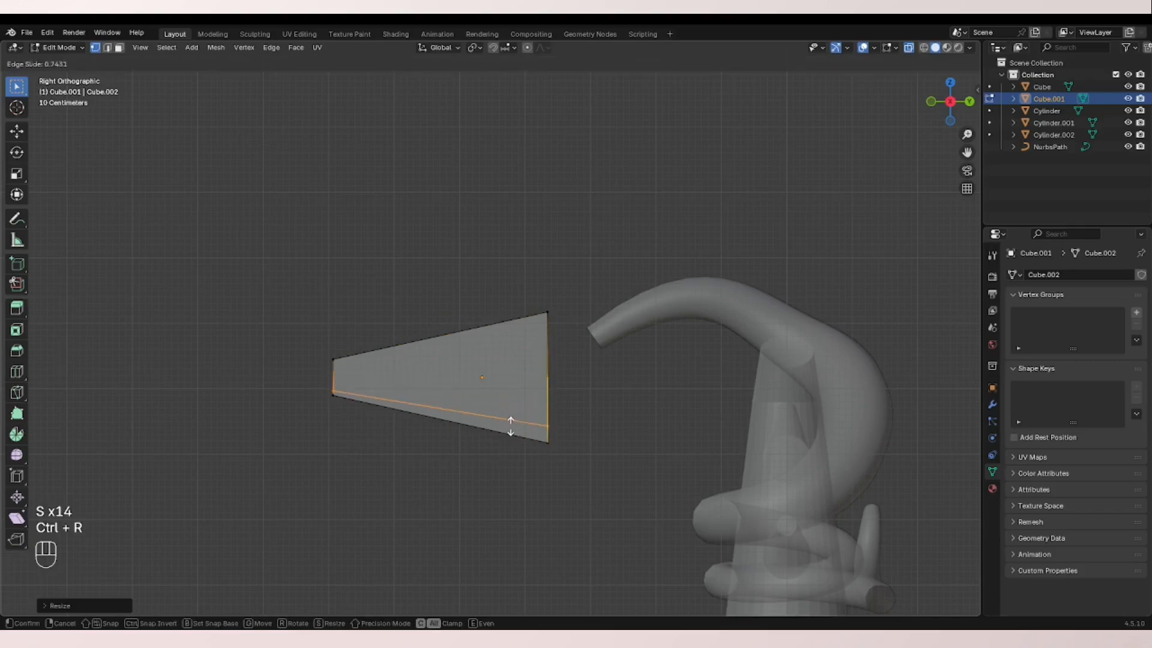
{"action": "left_click", "coordinate": [508, 422]}
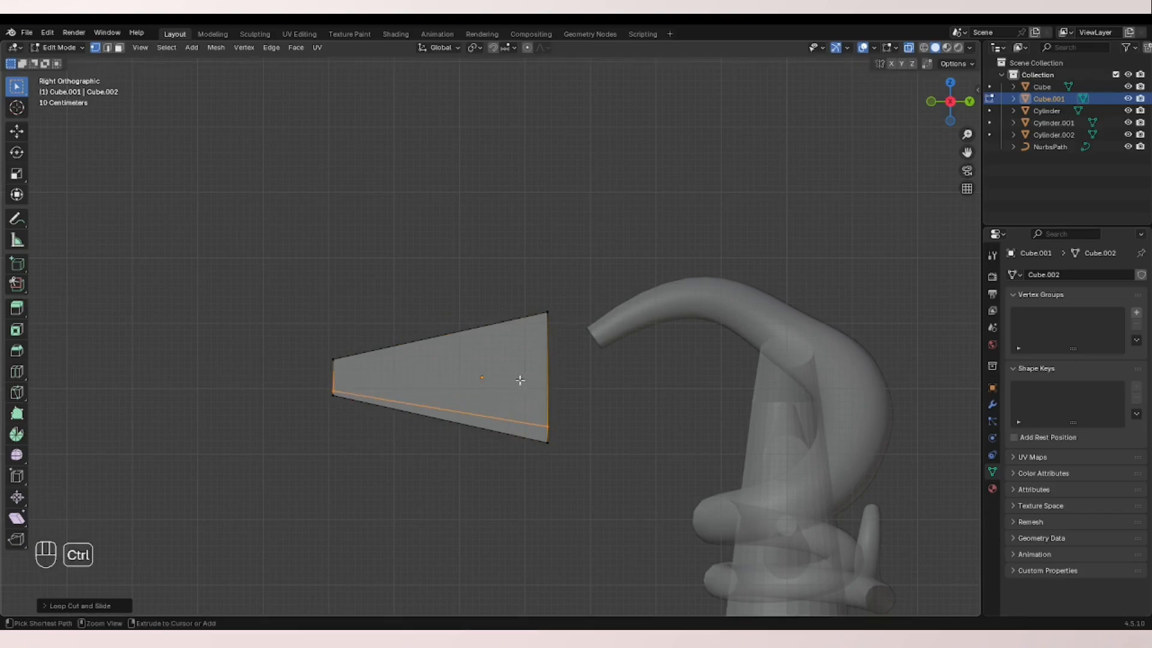
{"action": "key", "text": "ctrl+r"}
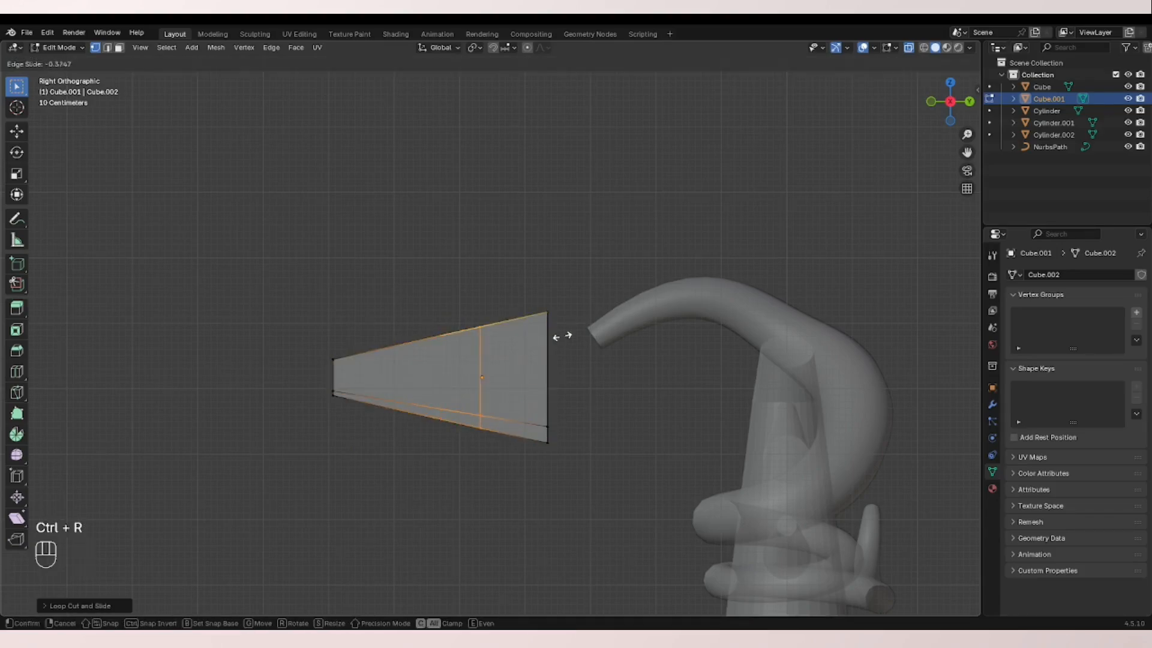
{"action": "left_click", "coordinate": [562, 359]}
{"action": "left_click_drag", "start_coordinate": [561, 435], "coordinate": [561, 435]}
- Leave Edit Mode and apply a level 1 Subdivision Surface to the head block
{"action": "key", "text": "ctrl+Tab"}
{"action": "key", "text": "ctrl+2"}
{"action": "key", "text": "ctrl+1"}
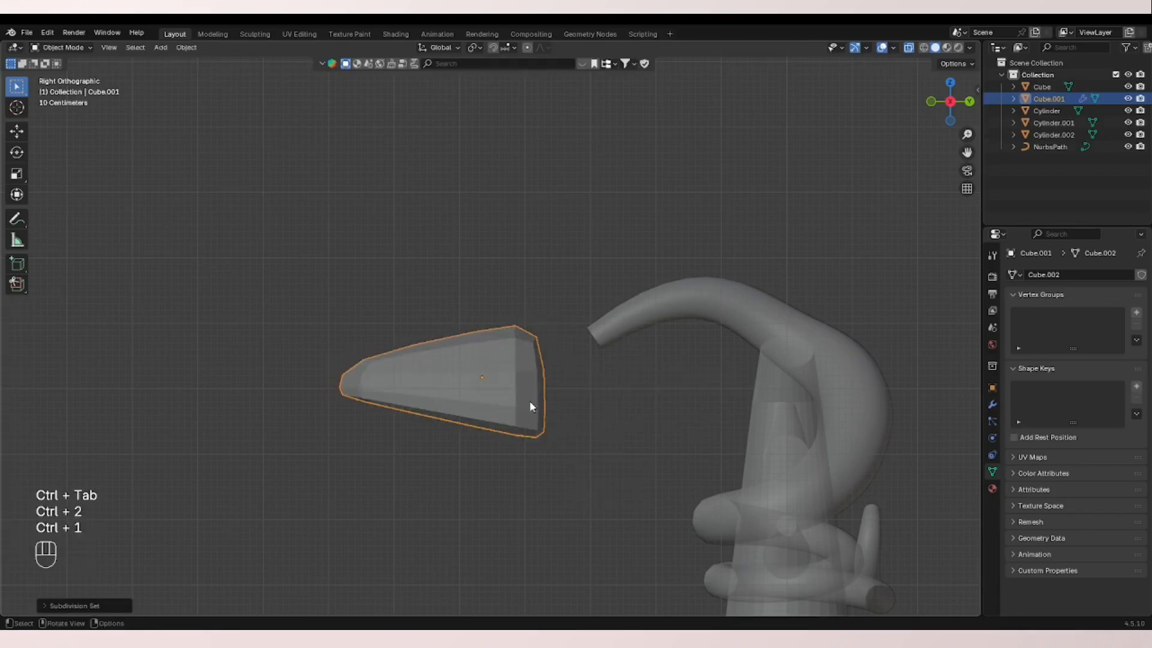
- Raise the lower lengthwise loop along Z at the head's wide end and slightly at the crosswise loop
{"action": "key", "text": "Tab"}
{"action": "key", "text": "g"}
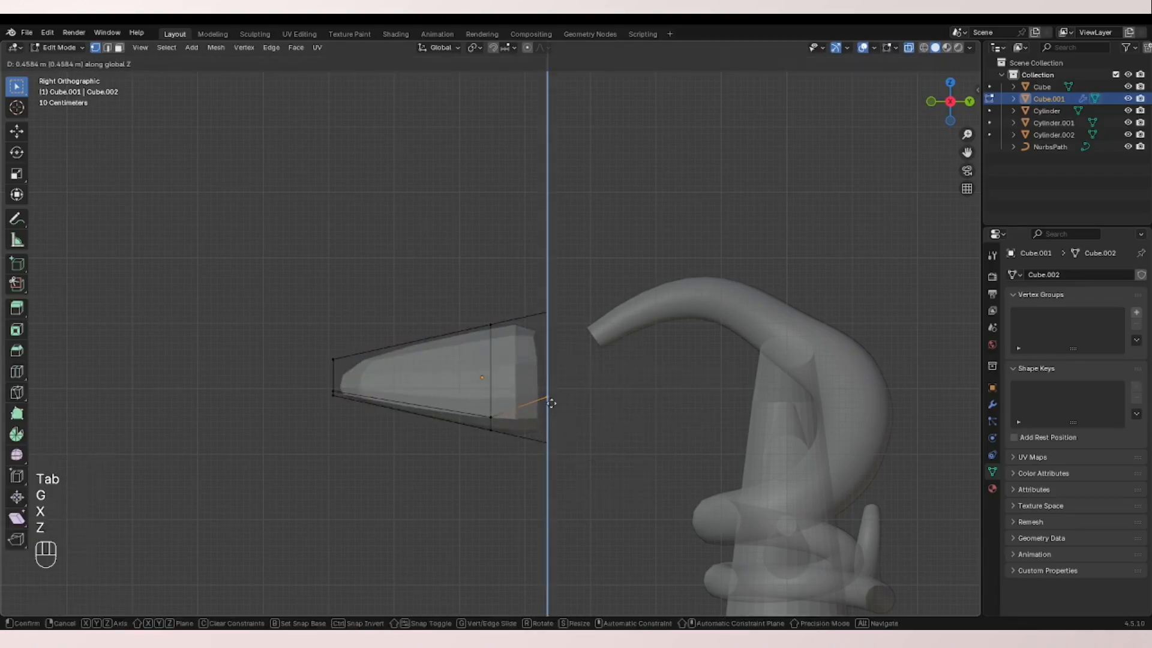
{"action": "left_click", "coordinate": [544, 398]}
{"action": "key", "text": "g"}
{"action": "key", "text": "z"}
{"action": "left_click", "coordinate": [501, 407]}
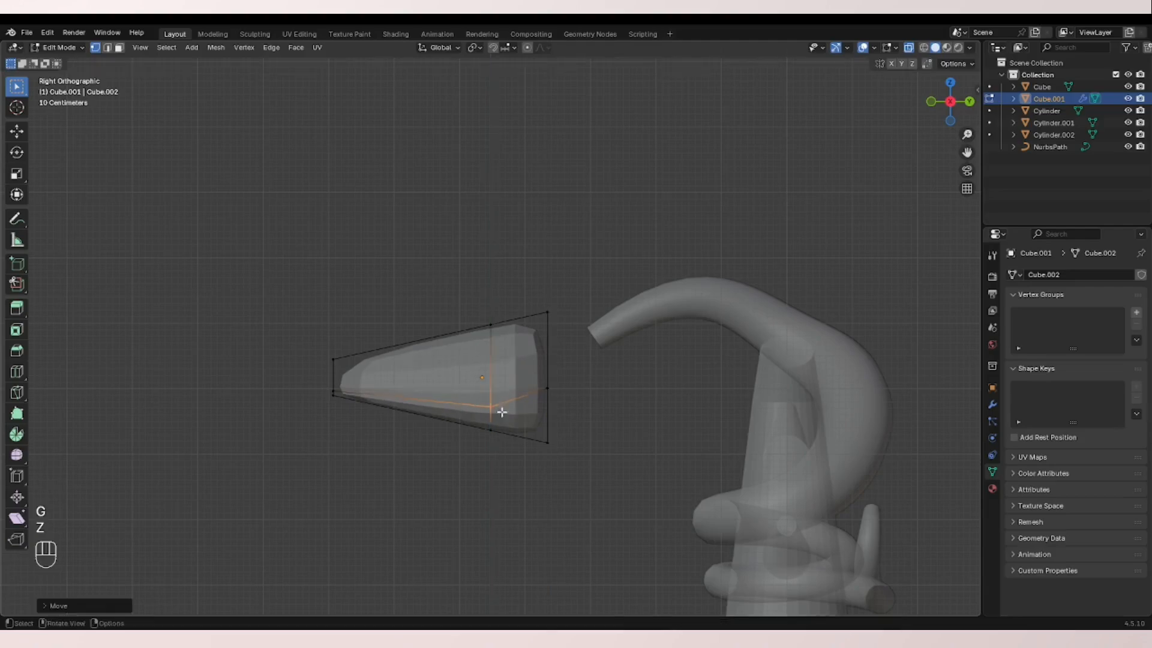
- Add a crosswise loop cut close to the snout tip and a lengthwise loop cut across the head's upper half
{"action": "middle_click_drag", "start_coordinate": [390, 360], "coordinate": [491, 394], "text": "shift"}
{"action": "scroll", "coordinate": [492, 394], "scroll_direction": "up", "scroll_amount": 2}
{"action": "key", "text": "ctrl+r"}
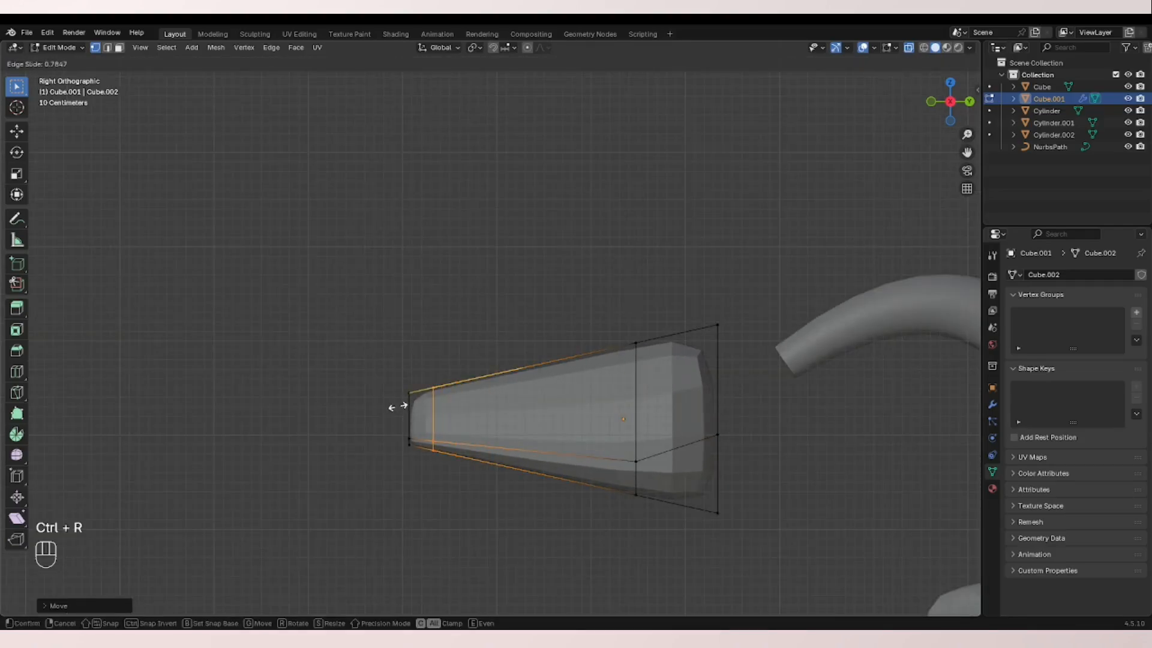
{"action": "left_click", "coordinate": [396, 406]}
{"action": "key", "text": "ctrl+r"}
{"action": "left_click", "coordinate": [616, 366]}
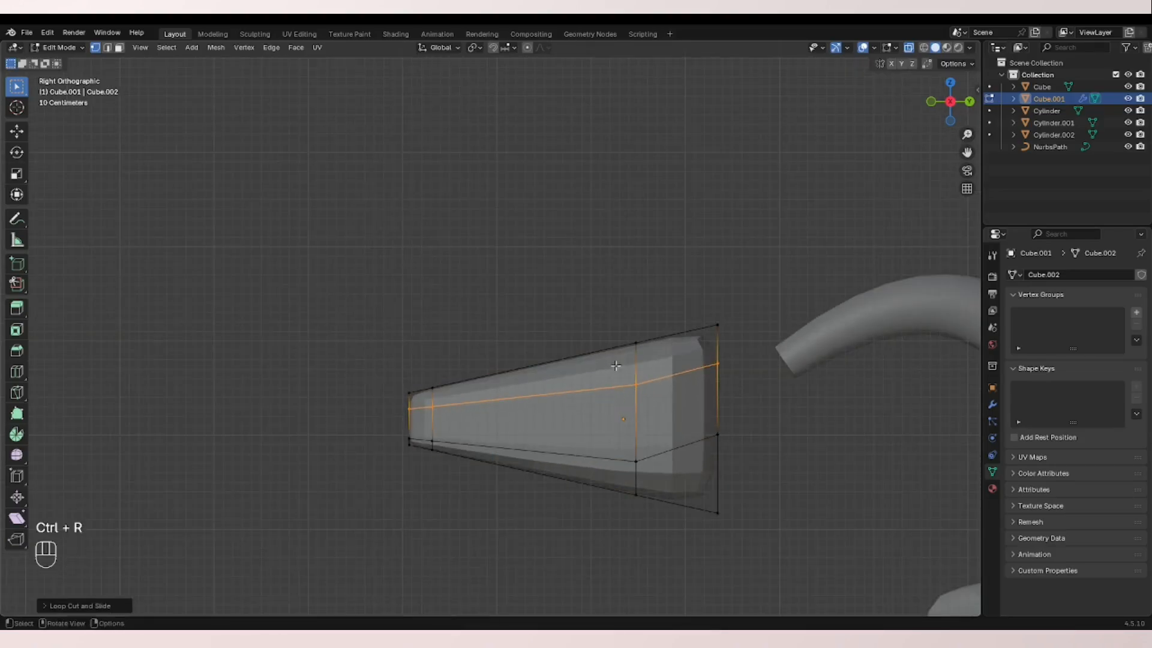
- Select the top of the snout tip and extrude it upward into a raised nose bump
{"action": "left_click_drag", "start_coordinate": [449, 398], "coordinate": [451, 399]}
{"action": "middle_click_drag", "start_coordinate": [456, 396], "coordinate": [492, 420]}
{"action": "left_click", "coordinate": [959, 107]}
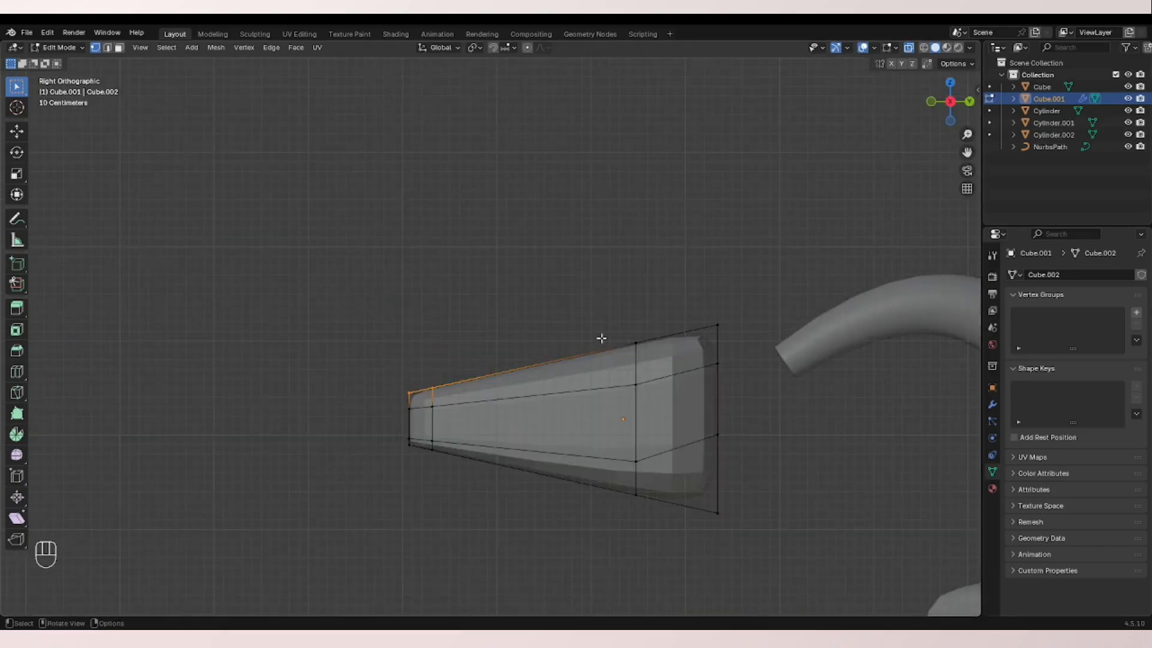
{"action": "key", "text": "g"}
{"action": "key", "text": "ctrl+z"}
{"action": "key", "text": "e"}
{"action": "key", "text": "x"}
{"action": "left_click", "coordinate": [589, 274]}
- Try to move the underside of the snout tip down along Z
{"action": "middle_click_drag", "start_coordinate": [537, 362], "coordinate": [547, 334], "text": "shift"}
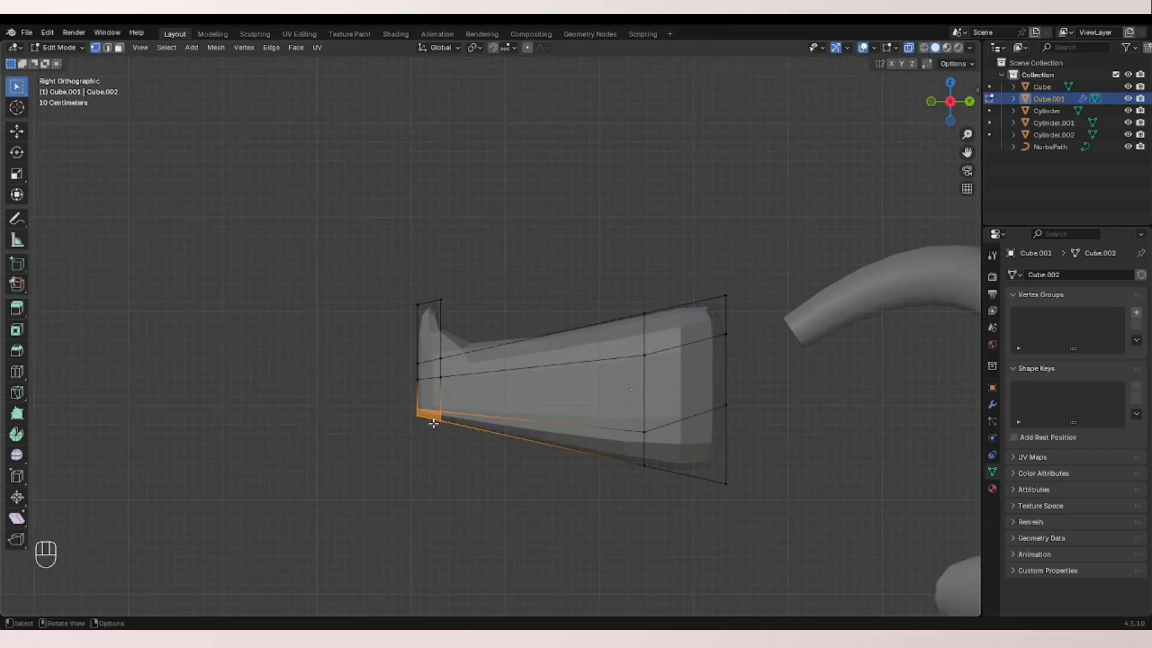
{"action": "middle_click_drag", "start_coordinate": [434, 424], "coordinate": [412, 417]}
{"action": "left_click", "coordinate": [952, 102]}
{"action": "key", "text": "g"}
{"action": "key", "text": "x"}
{"action": "key", "text": "z"}
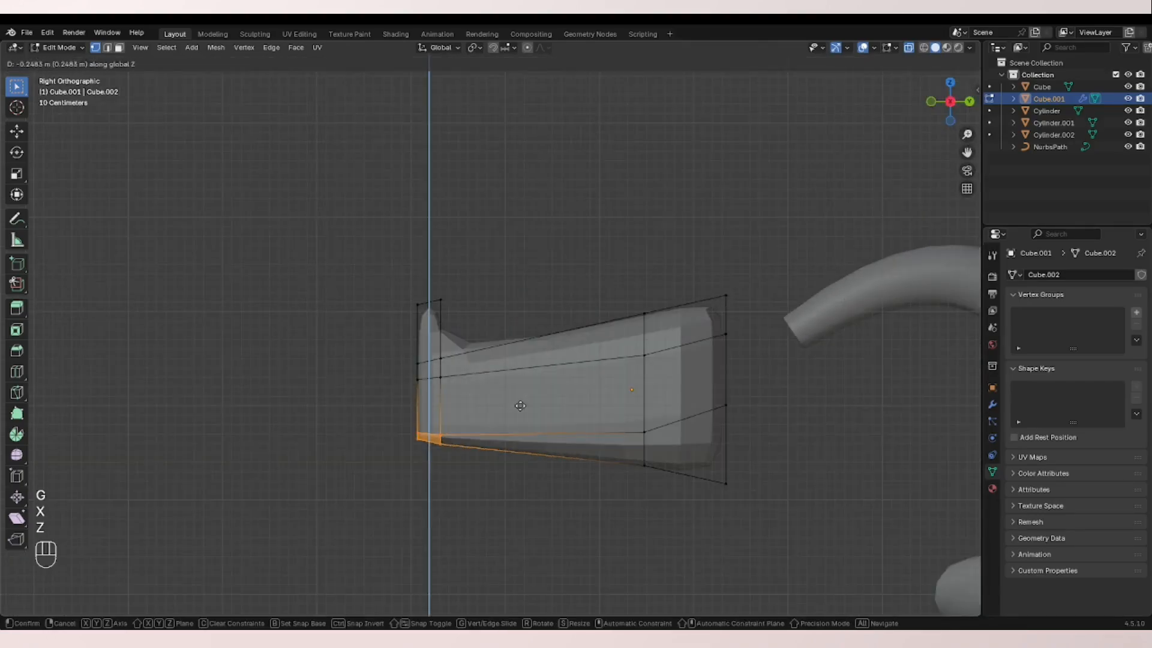
{"action": "key", "text": "ctrl+z"}
{"action": "mouse_move", "coordinate": [489, 417]}
{"action": "middle_mouse_down"}
{"action": "mouse_move", "coordinate": [525, 402]}
{"action": "mouse_move", "coordinate": [492, 415]}
{"action": "middle_mouse_up"}
{"action": "key", "text": "g"}
{"action": "key", "text": "x"}
{"action": "left_click", "coordinate": [492, 415]}
{"action": "key", "text": "ctrl+z"}
- Extrude the underside of the snout tip downward into a lip and rotate its end face level
{"action": "left_click", "coordinate": [951, 102]}
{"action": "key", "text": "e"}
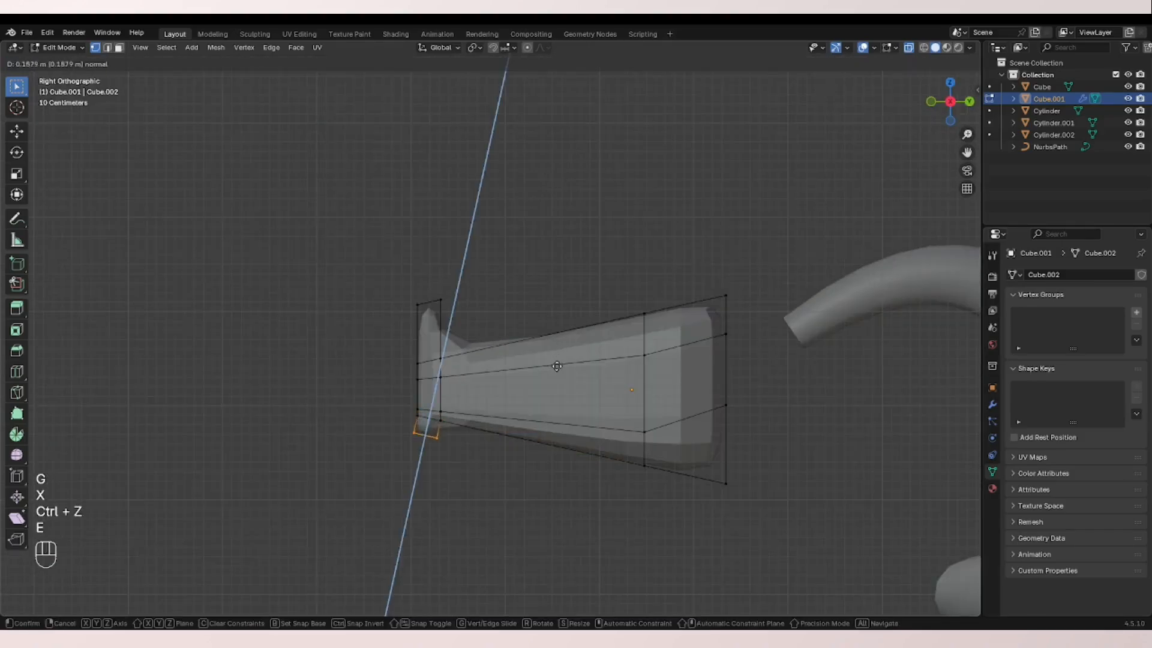
{"action": "key", "text": "r"}
{"action": "left_click", "coordinate": [562, 379]}
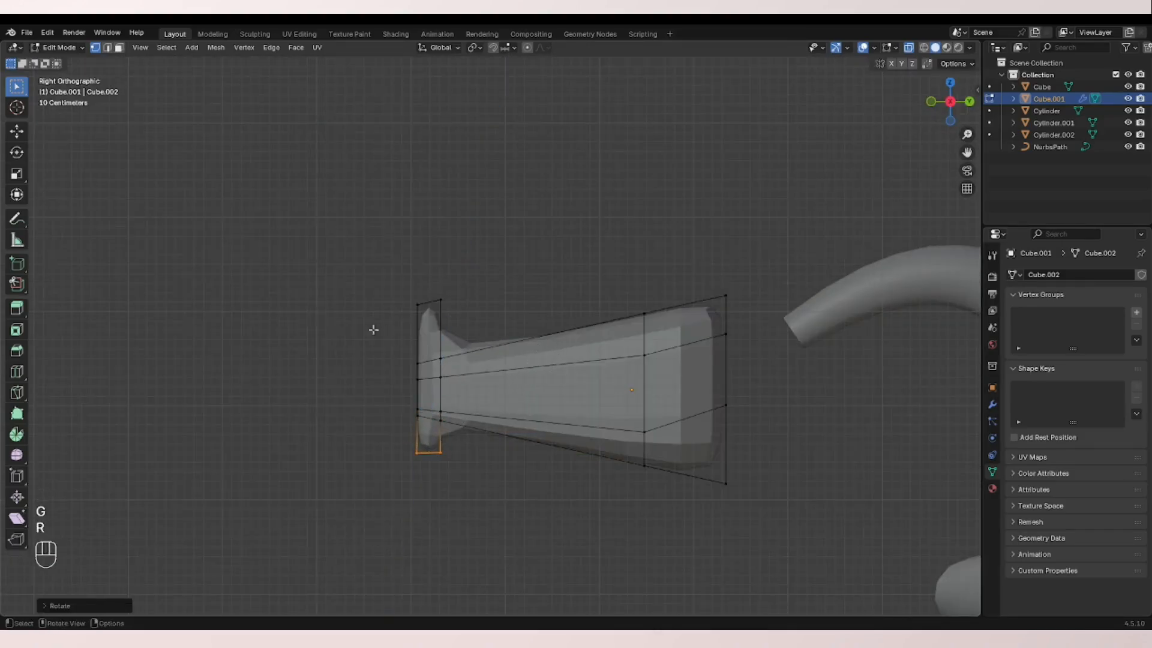
- Select the whole flared snout tip and move it slightly down along Z
{"action": "left_click_drag", "start_coordinate": [380, 278], "coordinate": [511, 482]}
{"action": "key", "text": "g"}
{"action": "key", "text": "x"}
{"action": "key", "text": "z"}
{"action": "left_click", "coordinate": [522, 452]}
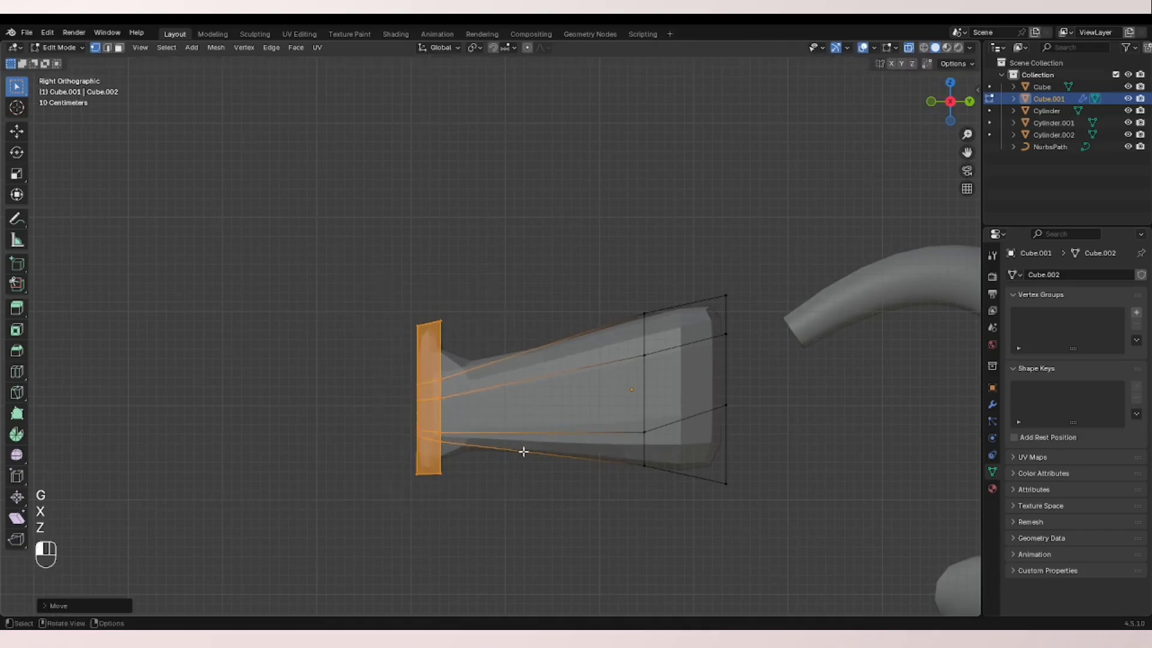
- Switch to Object Mode and turn off X-ray display for the viewport
{"action": "middle_click_drag", "start_coordinate": [522, 452], "coordinate": [598, 463]}
{"action": "key", "text": "ctrl+Tab"}
{"action": "left_click", "coordinate": [385, 438]}
{"action": "middle_click_drag", "start_coordinate": [384, 439], "coordinate": [840, 175]}
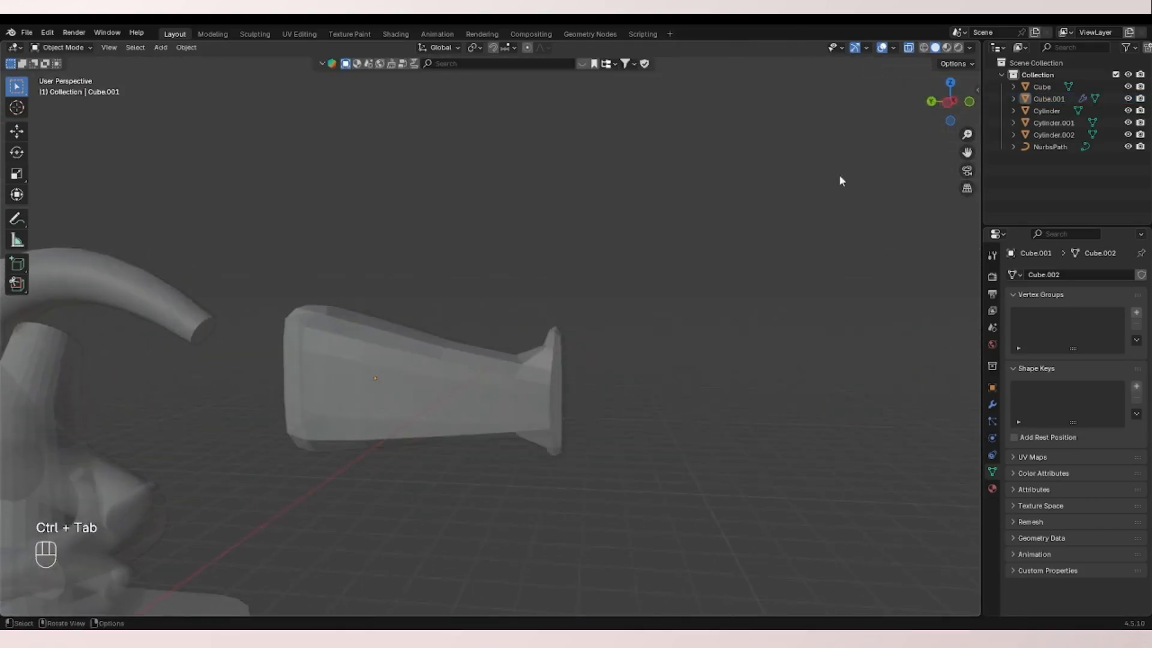
{"action": "left_click", "coordinate": [905, 48]}
{"action": "middle_click_drag", "start_coordinate": [582, 288], "coordinate": [258, 336]}
- In Edit Mode on the head, scale the side vertices near its wide end outward and move them lower to form cheeks
{"action": "left_click", "coordinate": [510, 407]}
{"action": "middle_click_drag", "start_coordinate": [510, 406], "coordinate": [810, 414]}
{"action": "key", "text": "Tab"}
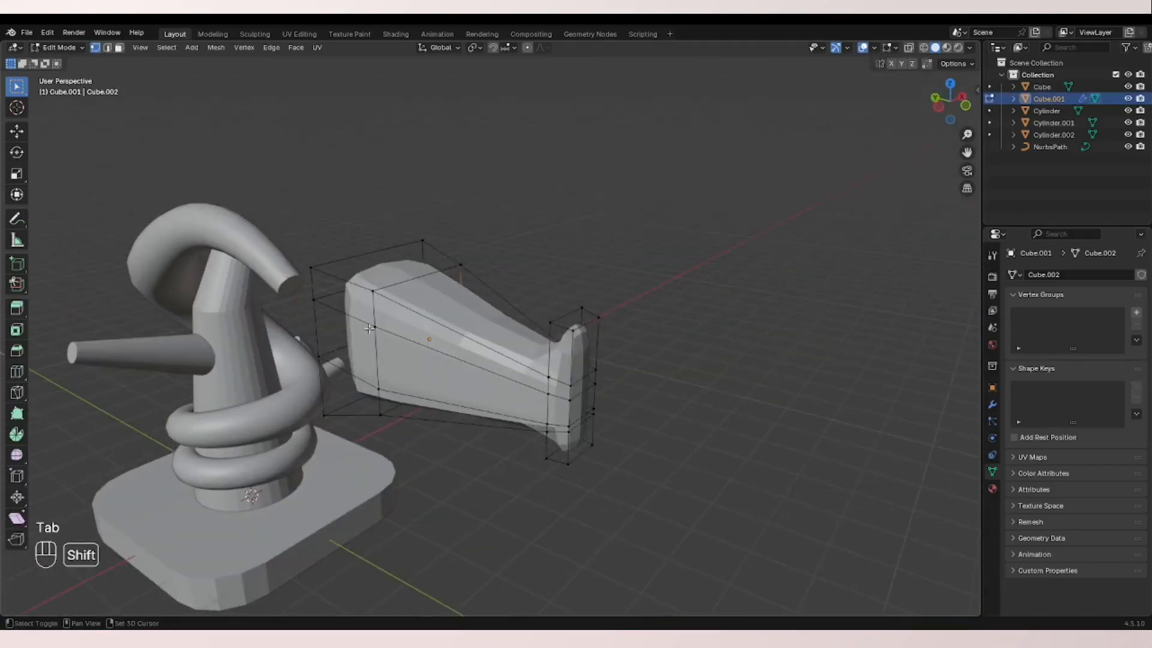
{"action": "left_click", "coordinate": [372, 326], "text": "shift"}
{"action": "middle_click_drag", "start_coordinate": [372, 326], "coordinate": [270, 294]}
{"action": "key", "text": "s"}
{"action": "key", "text": "s"}
{"action": "key", "text": "s"}
{"action": "left_click", "coordinate": [738, 391]}
{"action": "key", "text": "g"}
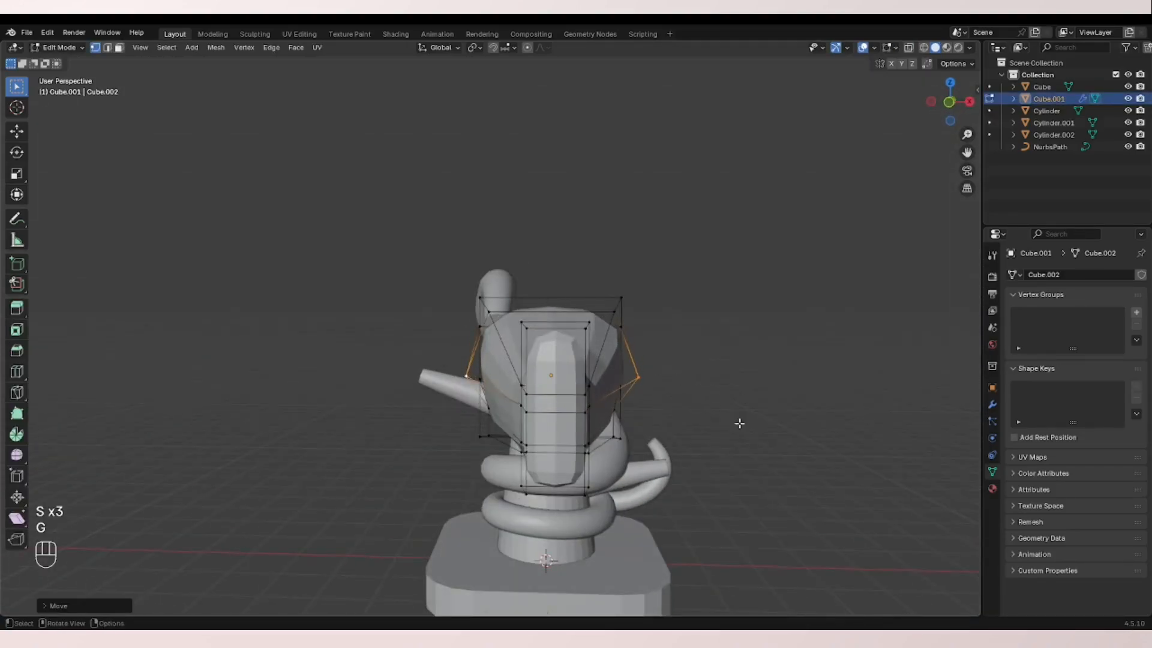
- Select the lower vertices near the head's wide end, scale them and adjust their position under the jaw
{"action": "middle_click_drag", "start_coordinate": [740, 423], "coordinate": [628, 359]}
{"action": "left_click_drag", "start_coordinate": [608, 448], "coordinate": [609, 450], "text": "shift"}
{"action": "key", "text": "s"}
{"action": "key", "text": "s"}
{"action": "key", "text": "s"}
{"action": "key", "text": "s"}
{"action": "key", "text": "s"}
{"action": "key", "text": "s"}
{"action": "middle_click_drag", "start_coordinate": [611, 450], "coordinate": [805, 474]}
{"action": "left_click", "coordinate": [736, 458]}
{"action": "key", "text": "g"}
{"action": "left_click", "coordinate": [715, 474]}
{"action": "middle_click_drag", "start_coordinate": [715, 474], "coordinate": [514, 476]}
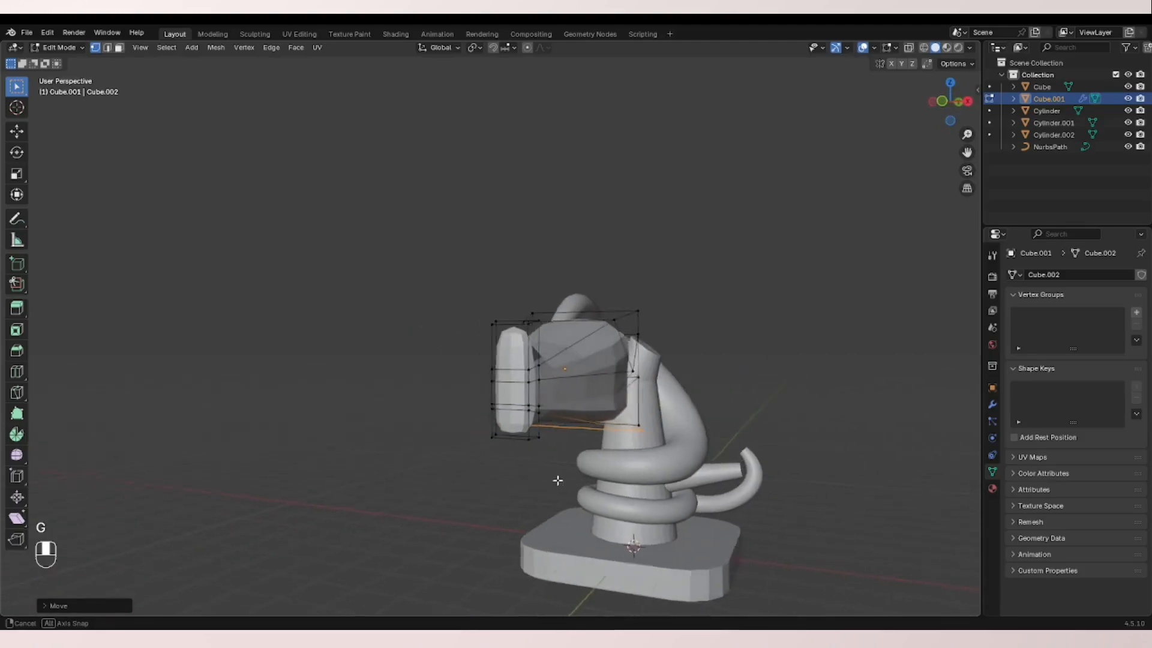
- Return to Object Mode, duplicate the head and hide the spare copy
{"action": "key", "text": "ctrl+Tab"}
{"action": "left_click", "coordinate": [482, 475]}
{"action": "key", "text": "shift+d"}
{"action": "key", "text": "h"}
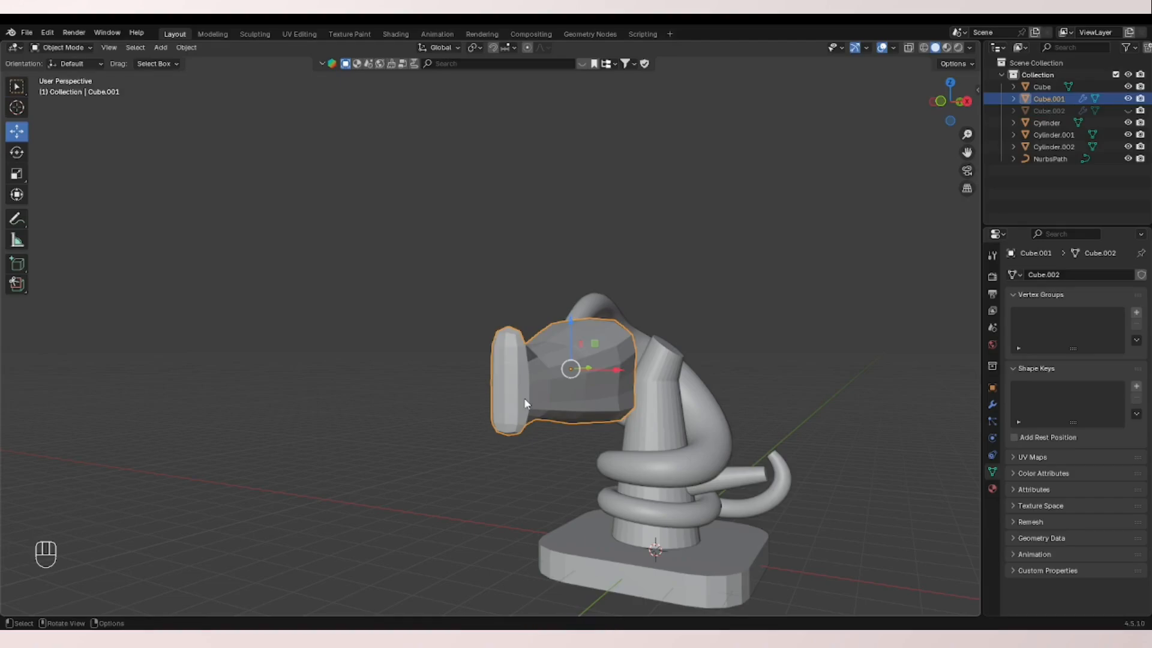
- In the right view, move the head to the front end of the snake's neck and scale it down
{"action": "left_click", "coordinate": [965, 102]}
{"action": "left_click", "coordinate": [933, 106]}
{"action": "key", "text": "g"}
{"action": "left_click", "coordinate": [651, 254]}
{"action": "key", "text": "s"}
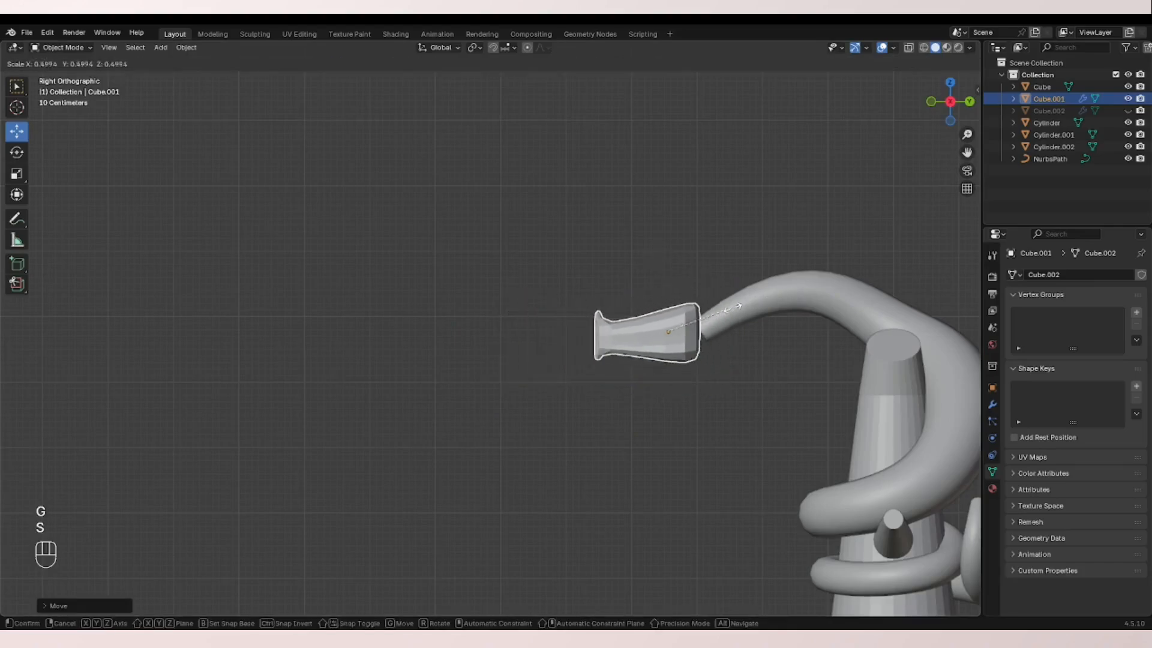
{"action": "left_click", "coordinate": [660, 294]}
- Shift the head sideways along X to line it up with the neck, refining the alignment from above
{"action": "left_click", "coordinate": [933, 104]}
{"action": "scroll", "coordinate": [671, 352], "scroll_direction": "up", "scroll_amount": 3}
{"action": "left_click_drag", "start_coordinate": [615, 334], "coordinate": [541, 334]}
{"action": "middle_click_drag", "start_coordinate": [556, 342], "coordinate": [441, 359]}
{"action": "middle_click_drag", "start_coordinate": [840, 363], "coordinate": [543, 358], "text": "shift"}
{"action": "left_click", "coordinate": [952, 85]}
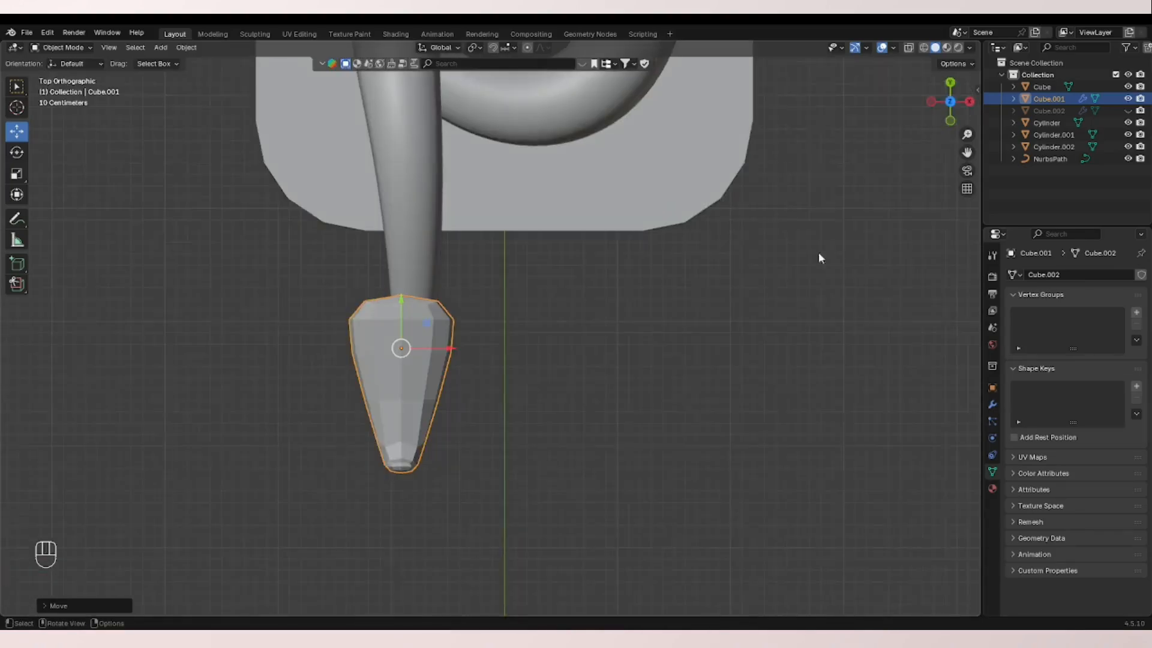
{"action": "scroll", "coordinate": [780, 261], "scroll_direction": "up", "scroll_amount": 2}
{"action": "left_click_drag", "start_coordinate": [412, 355], "coordinate": [425, 354]}
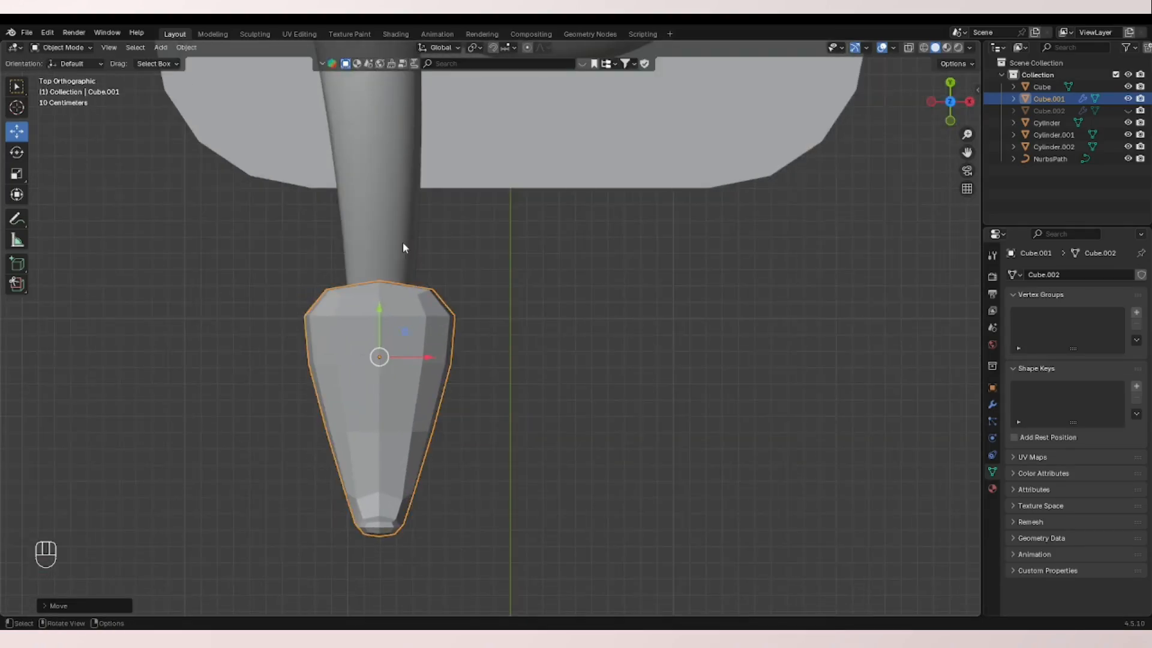
- Check how the head meets the body and rescale the head to fit the neck
{"action": "mouse_move", "coordinate": [402, 243]}
{"action": "middle_mouse_down"}
{"action": "mouse_move", "coordinate": [335, 203]}
{"action": "mouse_move", "coordinate": [440, 263]}
{"action": "mouse_move", "coordinate": [404, 265]}
{"action": "middle_mouse_up"}
{"action": "left_click", "coordinate": [620, 286]}
{"action": "scroll", "coordinate": [540, 348], "scroll_direction": "down", "scroll_amount": 2}
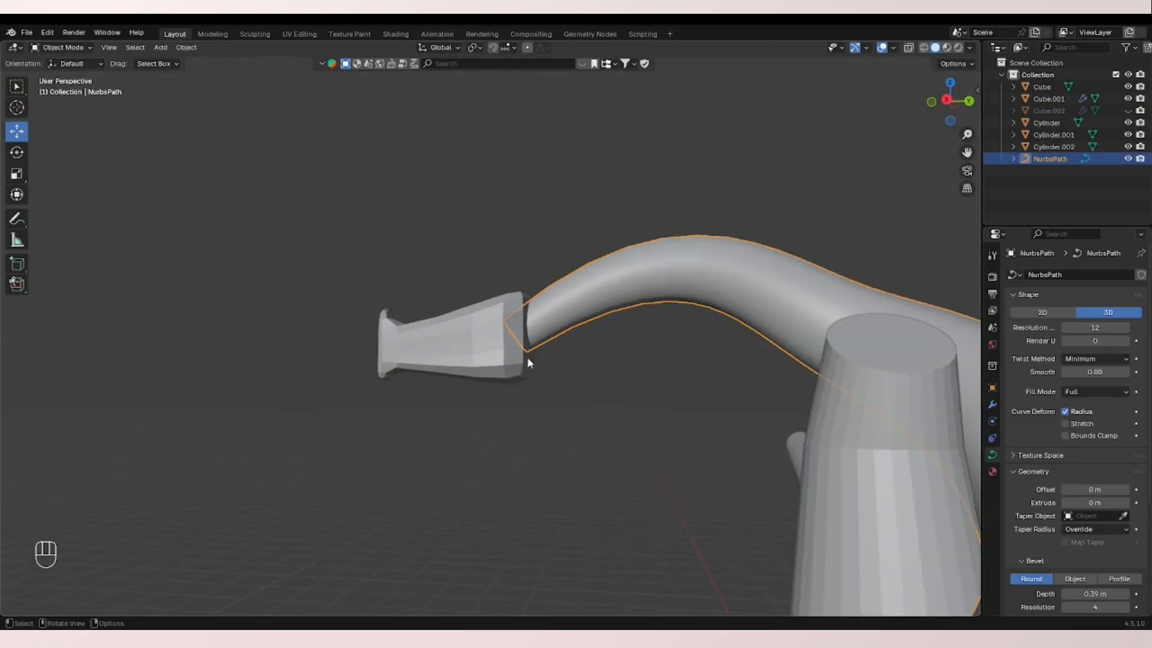
{"action": "middle_click_drag", "start_coordinate": [528, 358], "coordinate": [652, 385]}
{"action": "left_click", "coordinate": [441, 339]}
{"action": "middle_click_drag", "start_coordinate": [441, 339], "coordinate": [631, 357]}
{"action": "key", "text": "s"}
{"action": "left_click", "coordinate": [552, 337]}
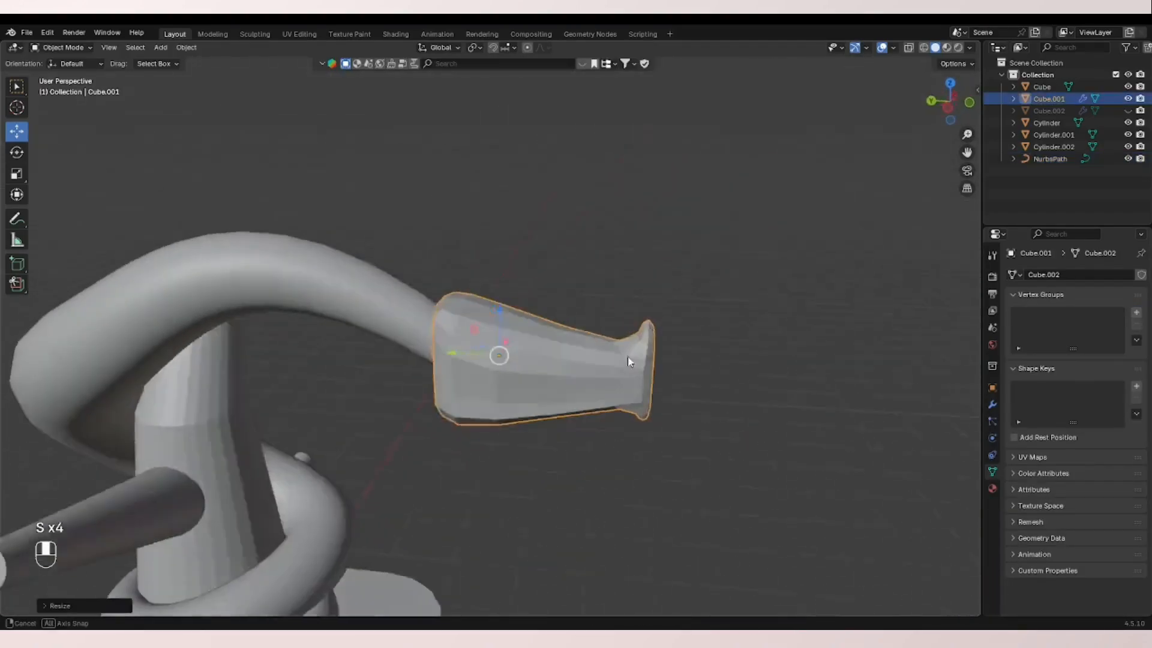
- Rotate the head about the X axis so the snout tilts downward from the neck
{"action": "scroll", "coordinate": [637, 372], "scroll_direction": "down", "scroll_amount": 4}
{"action": "left_click", "coordinate": [648, 428]}
{"action": "middle_click_drag", "start_coordinate": [648, 428], "coordinate": [480, 427]}
{"action": "left_click", "coordinate": [462, 330]}
{"action": "key", "text": "e"}
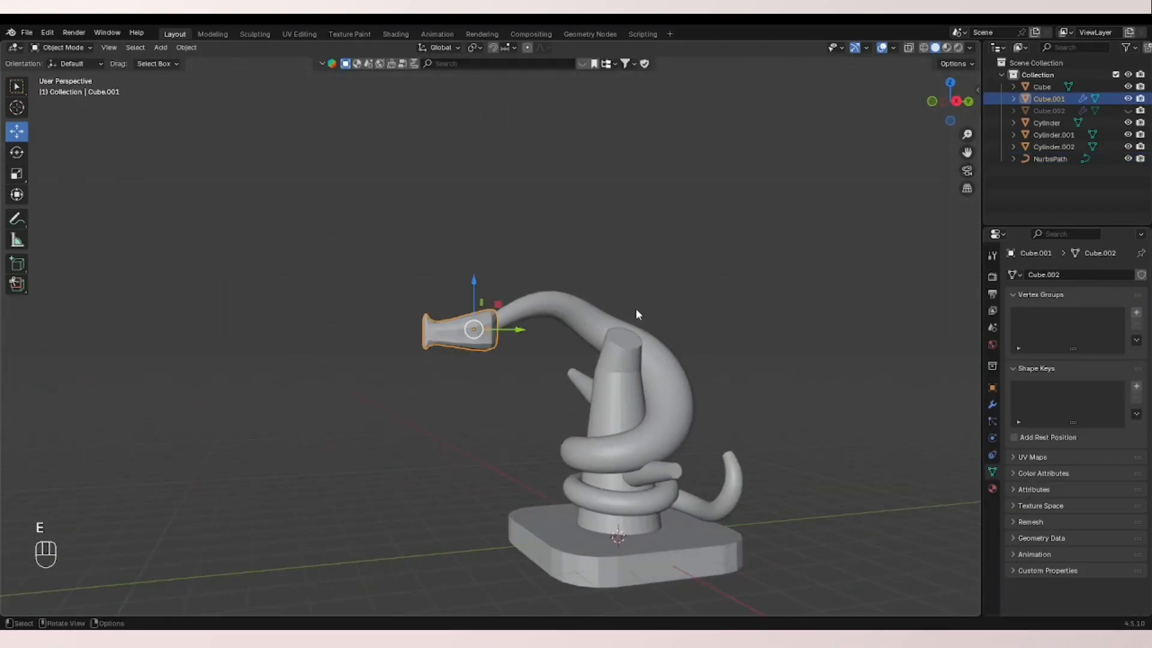
{"action": "key", "text": "r"}
{"action": "key", "text": "x"}
{"action": "key", "text": "z"}
{"action": "key", "text": "x"}
{"action": "left_click", "coordinate": [638, 297]}
{"action": "left_click", "coordinate": [653, 298]}
- Place the 3D cursor on top of the head near its wide end
{"action": "middle_click_drag", "start_coordinate": [653, 300], "coordinate": [762, 373]}
{"action": "scroll", "coordinate": [591, 388], "scroll_direction": "up", "scroll_amount": 2}
{"action": "middle_click_drag", "start_coordinate": [592, 389], "coordinate": [242, 234]}
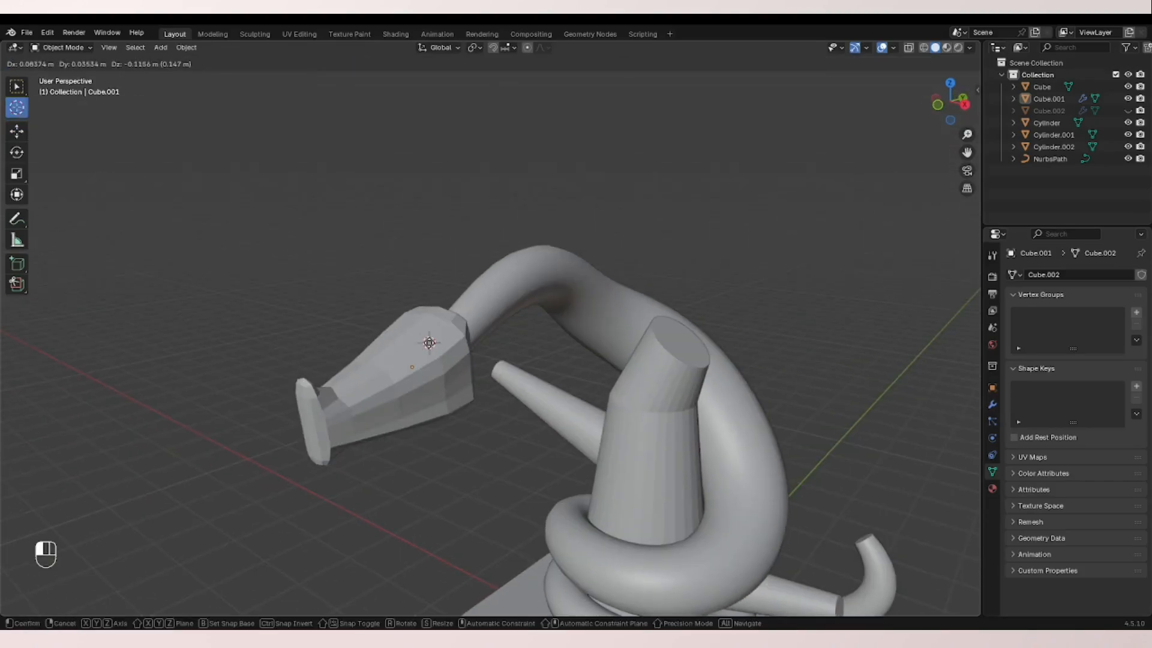
{"action": "key", "text": "shift+a"}
{"action": "mouse_move", "coordinate": [432, 336]}
{"action": "mouse_move", "coordinate": [510, 498]}
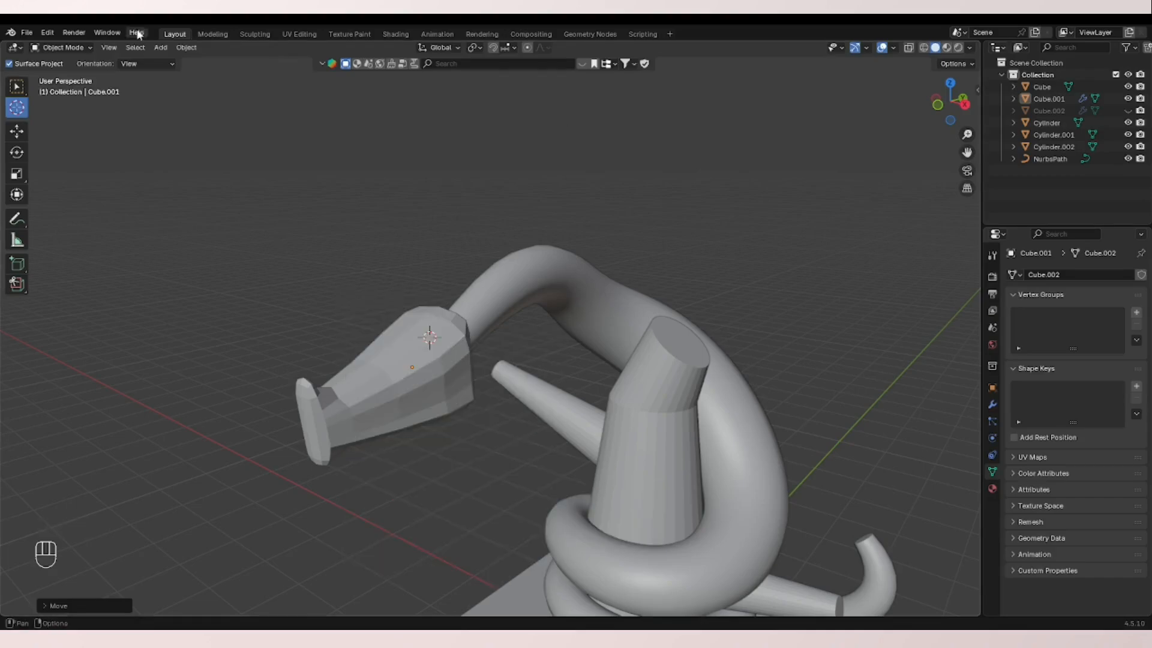
{"action": "left_click", "coordinate": [48, 33]}
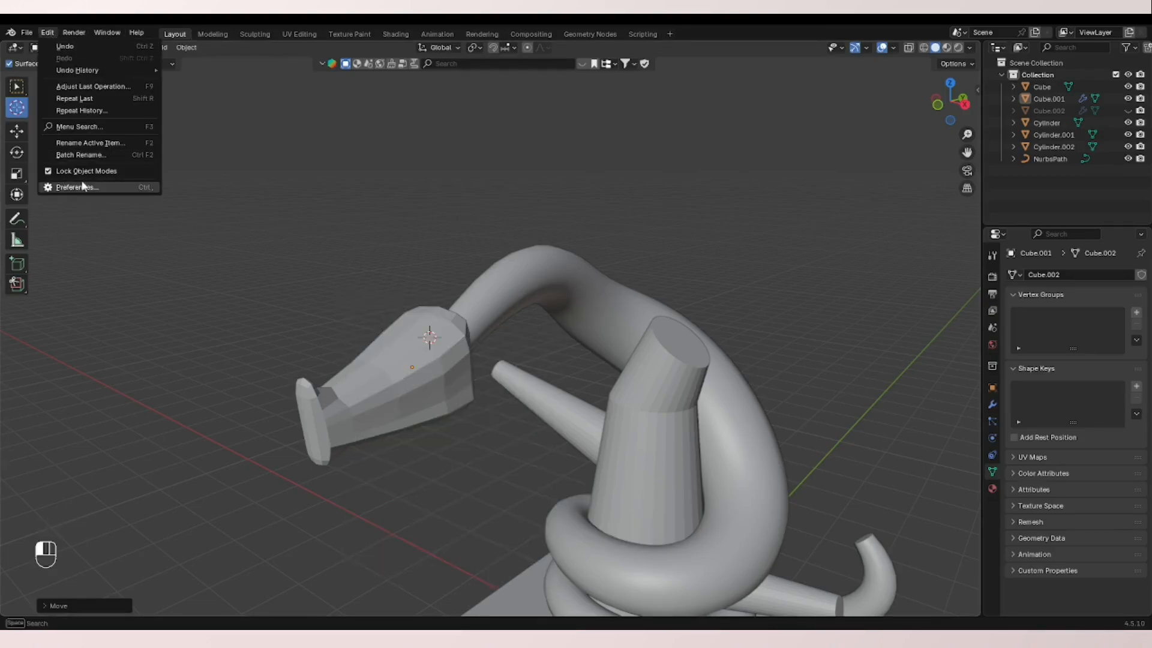
- Add a Single Vert mesh and move it to one side on top of the head
{"action": "middle_click_drag", "start_coordinate": [384, 301], "coordinate": [360, 294]}
{"action": "key", "text": "shift+a"}
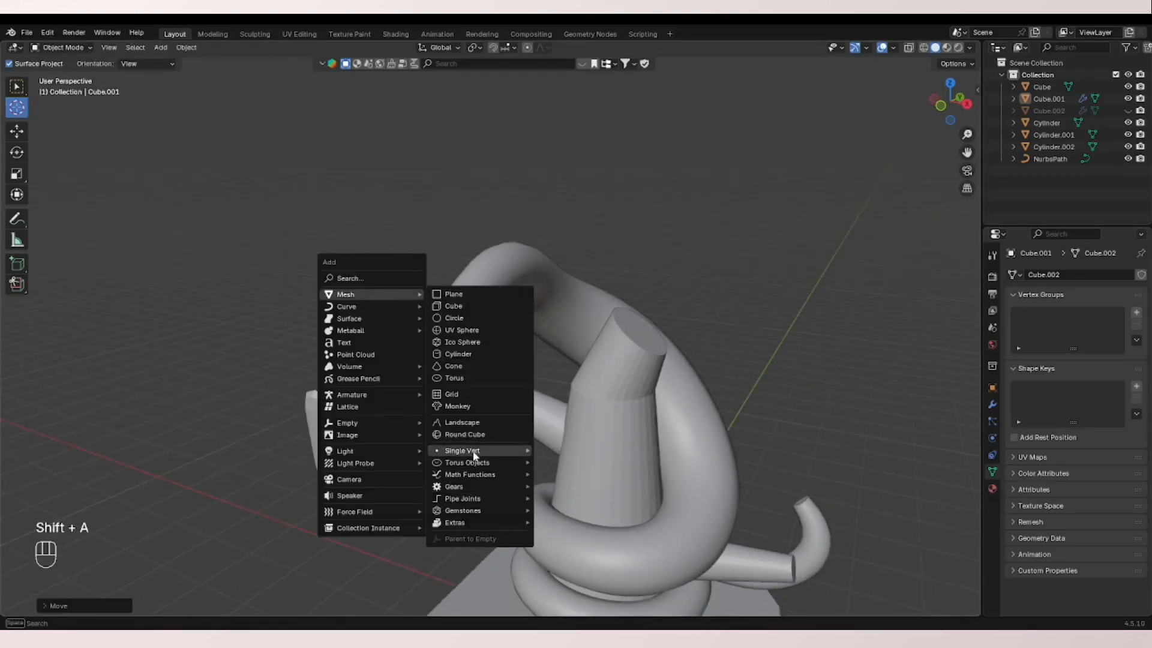
{"action": "left_click", "coordinate": [578, 454]}
{"action": "middle_click_drag", "start_coordinate": [576, 453], "coordinate": [484, 380]}
{"action": "key", "text": "g"}
{"action": "left_click", "coordinate": [519, 420]}
{"action": "key", "text": "g"}
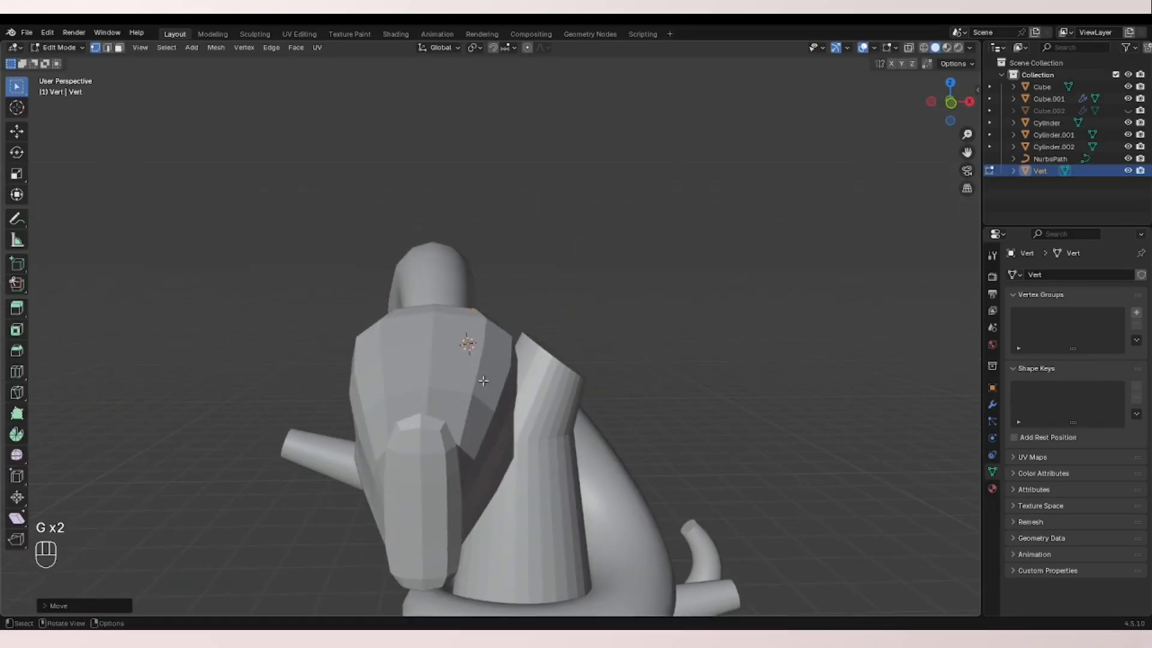
- Add a Skin modifier and a Subdivision Surface modifier to the single vertex
{"action": "left_click", "coordinate": [992, 404]}
{"action": "left_click", "coordinate": [1035, 276]}
{"action": "type", "text": "s"}
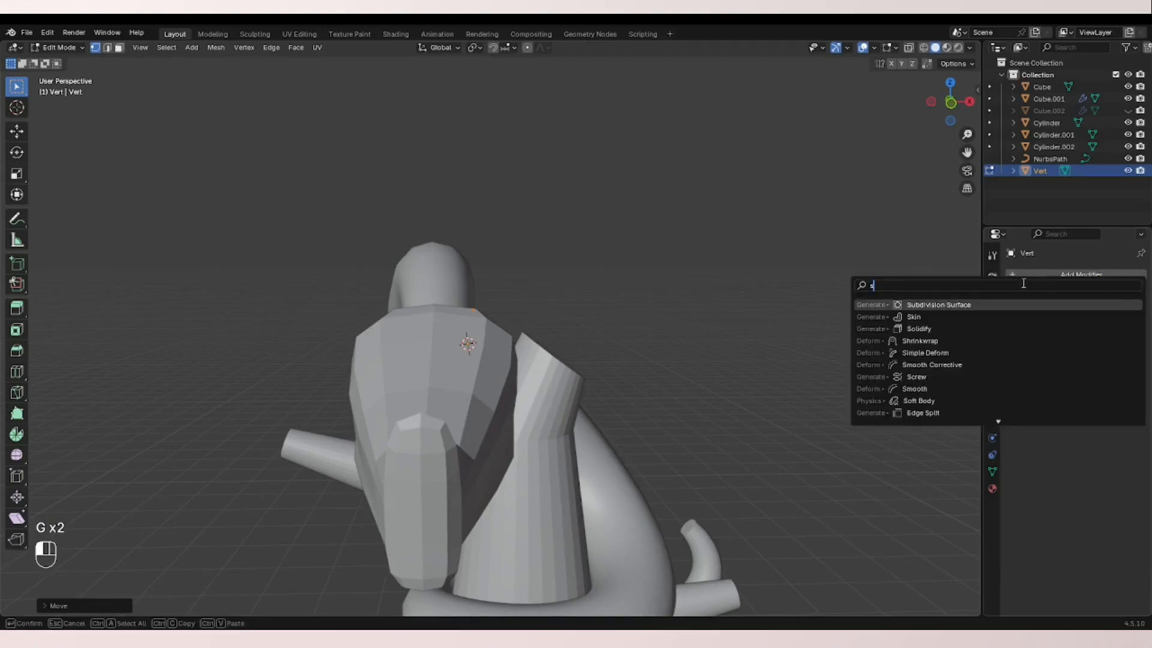
{"action": "left_click", "coordinate": [923, 316]}
{"action": "left_click", "coordinate": [1068, 275]}
{"action": "type", "text": "s"}
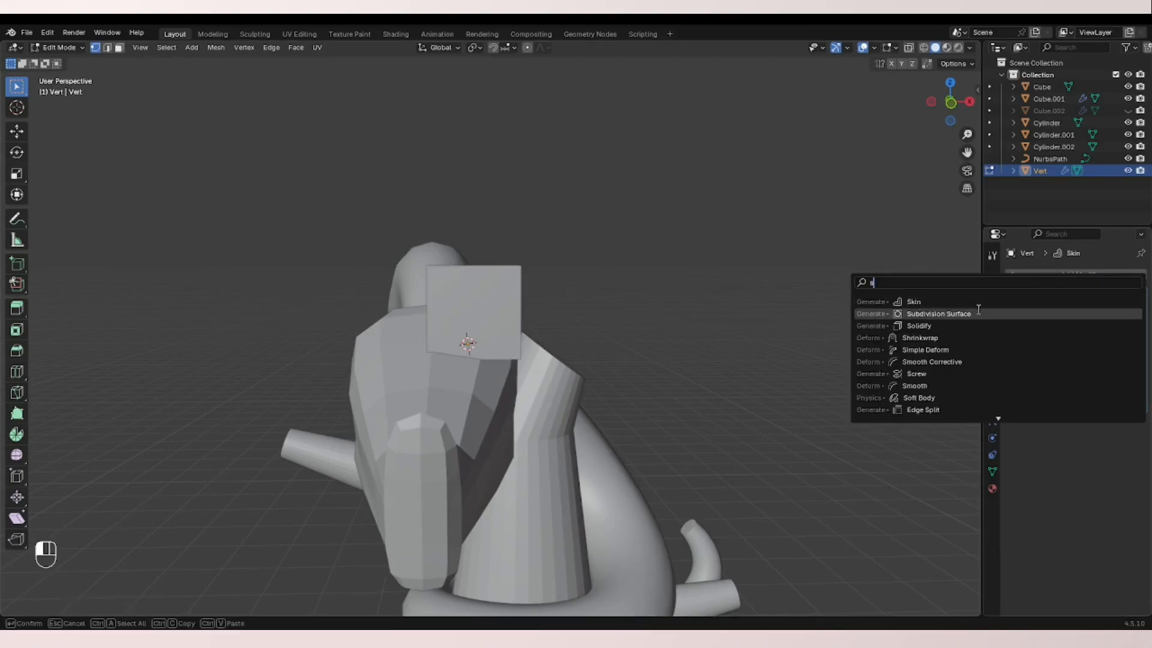
{"action": "key", "text": "Return"}
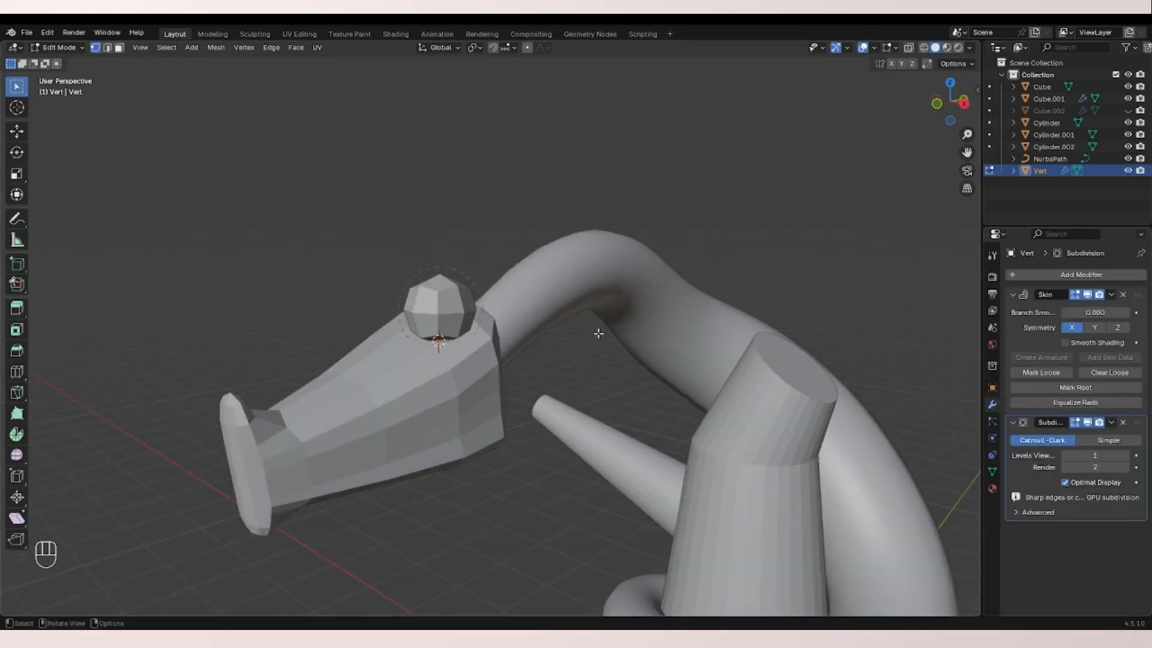
- Shrink the vertex's skin radius and reposition it on the head in the right view
{"action": "key", "text": "ctrl+a"}
{"action": "left_click", "coordinate": [566, 327]}
{"action": "key", "text": "ctrl+a"}
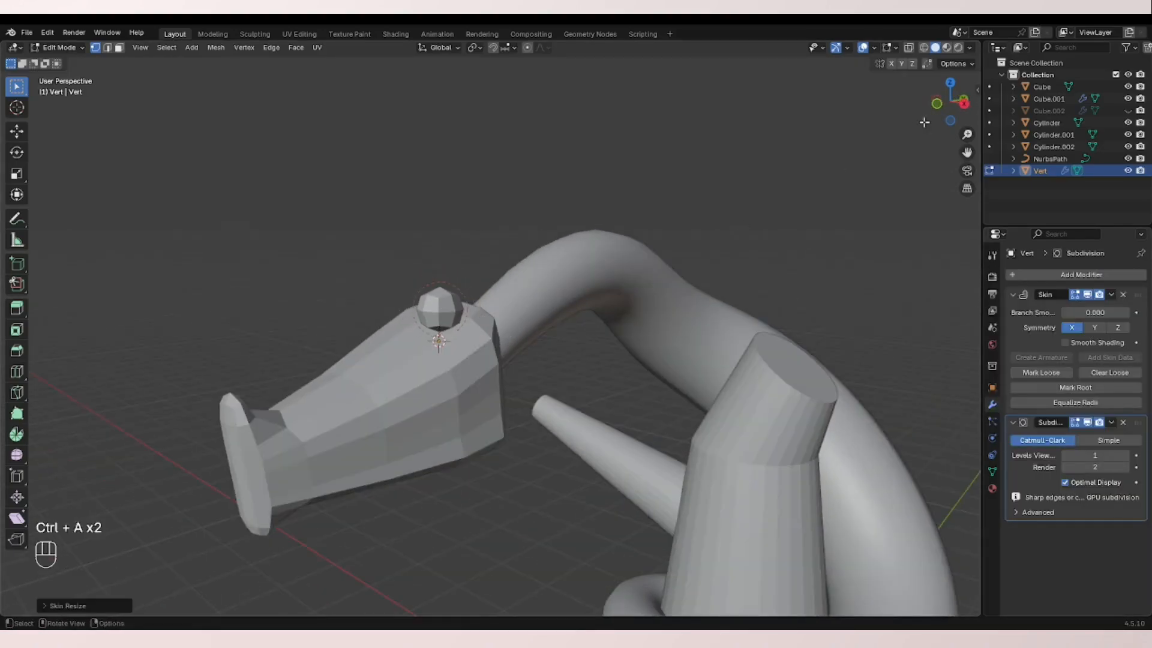
{"action": "left_click", "coordinate": [926, 121]}
{"action": "key", "text": "g"}
{"action": "left_click", "coordinate": [651, 273]}
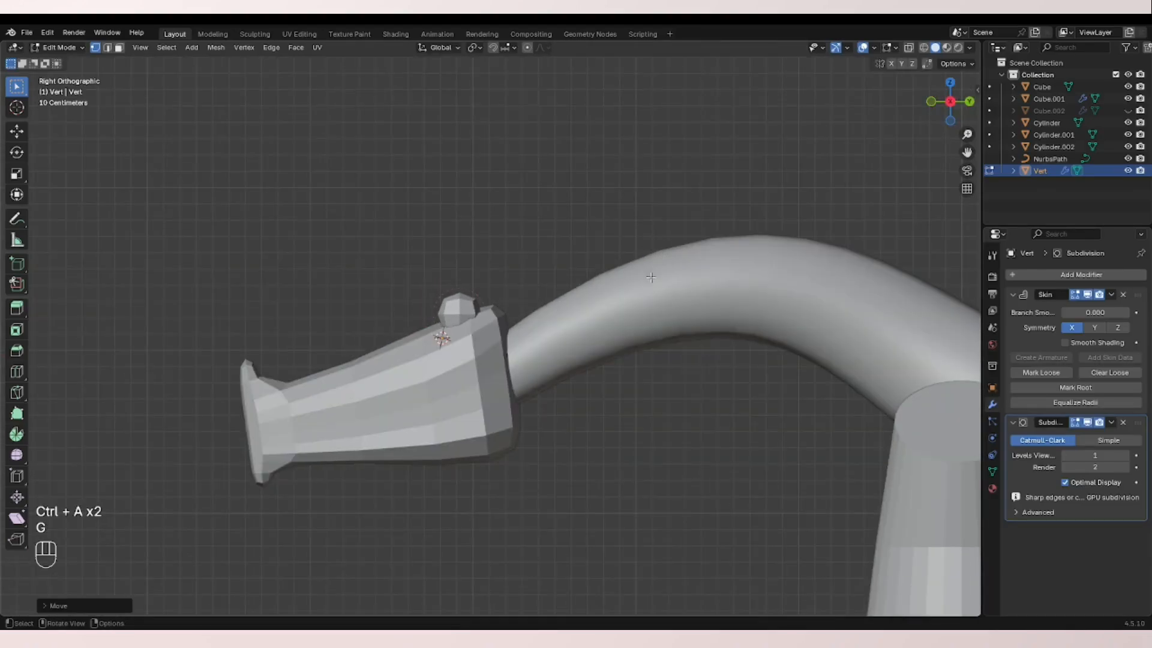
- Extrude the vertex four times upward and back to form a curved horn
{"action": "key", "text": "e"}
{"action": "left_click", "coordinate": [603, 192]}
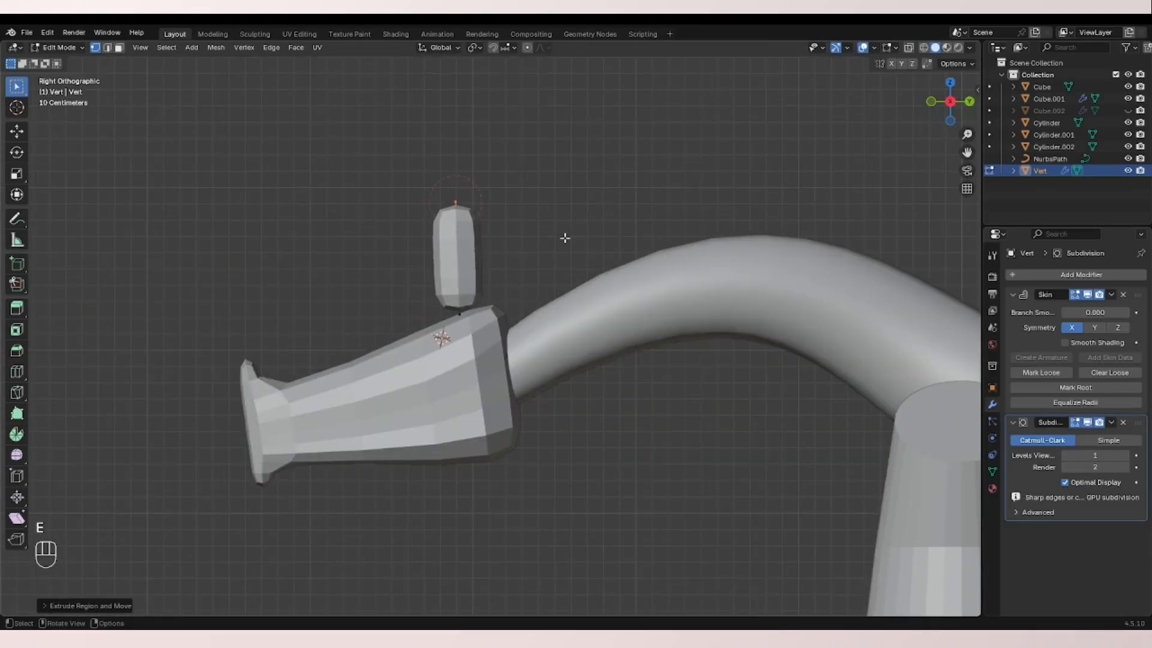
{"action": "key", "text": "e"}
{"action": "left_click", "coordinate": [629, 180]}
{"action": "key", "text": "e"}
{"action": "left_click", "coordinate": [681, 165]}
{"action": "key", "text": "e"}
{"action": "left_click", "coordinate": [750, 177]}
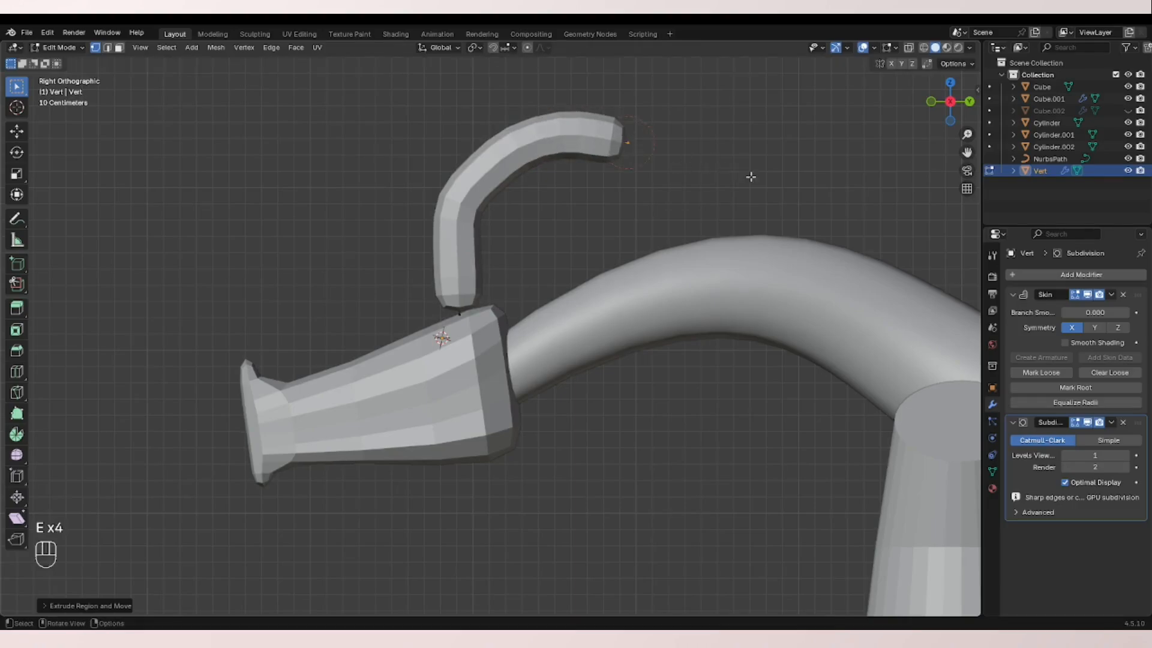
- Select the horn's base vertex and move it down into the top of the head
{"action": "left_click_drag", "start_coordinate": [464, 336], "coordinate": [481, 351]}
{"action": "key", "text": "g"}
{"action": "left_click", "coordinate": [520, 387]}
{"action": "middle_click_drag", "start_coordinate": [519, 388], "coordinate": [604, 397]}
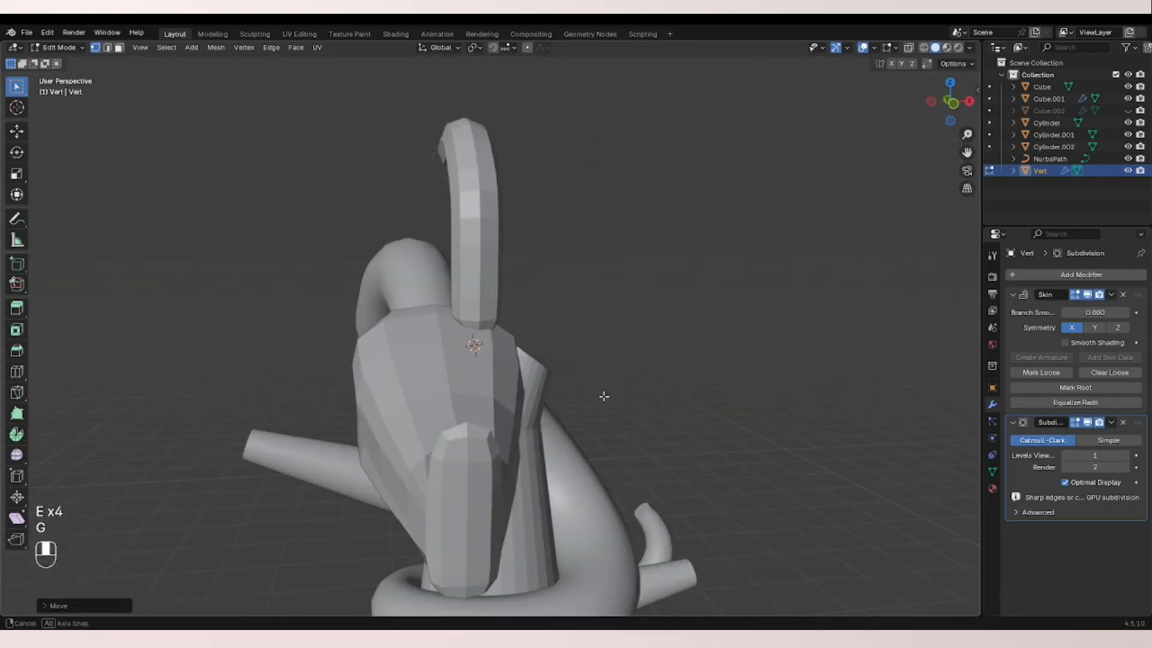
- Add a second Subdivision Surface modifier and place it above the Skin modifier in the stack
{"action": "left_click", "coordinate": [1094, 273]}
{"action": "left_click", "coordinate": [1093, 272]}
{"action": "type", "text": "s"}
{"action": "left_click", "coordinate": [1008, 296]}
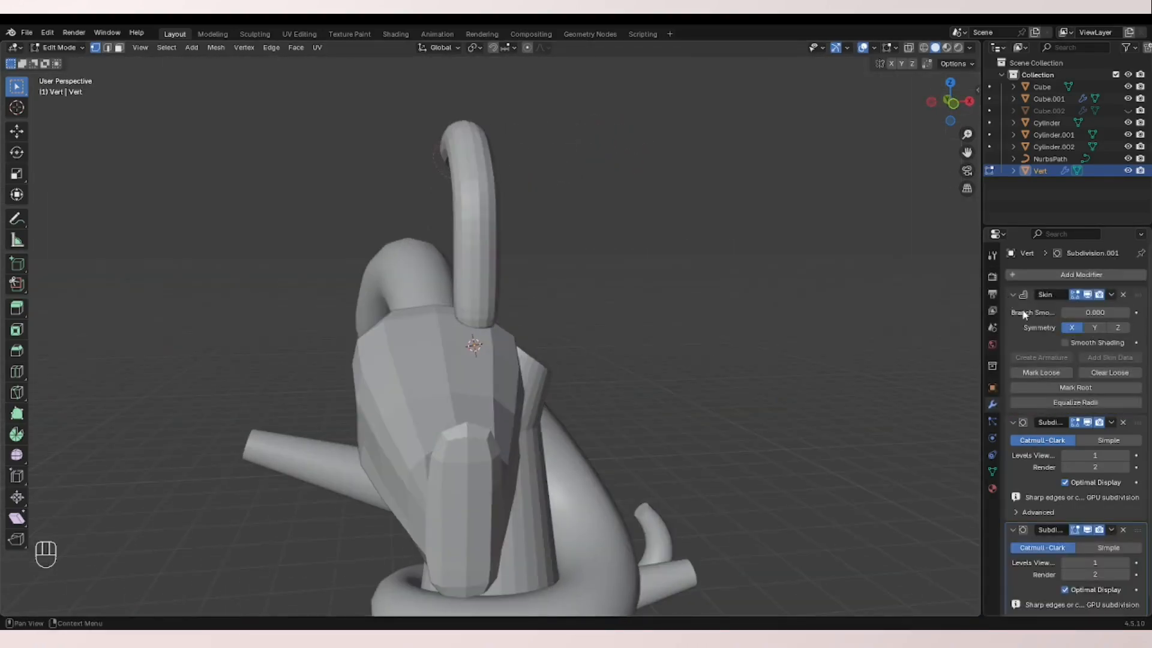
{"action": "left_click_drag", "start_coordinate": [1138, 530], "coordinate": [1131, 283]}
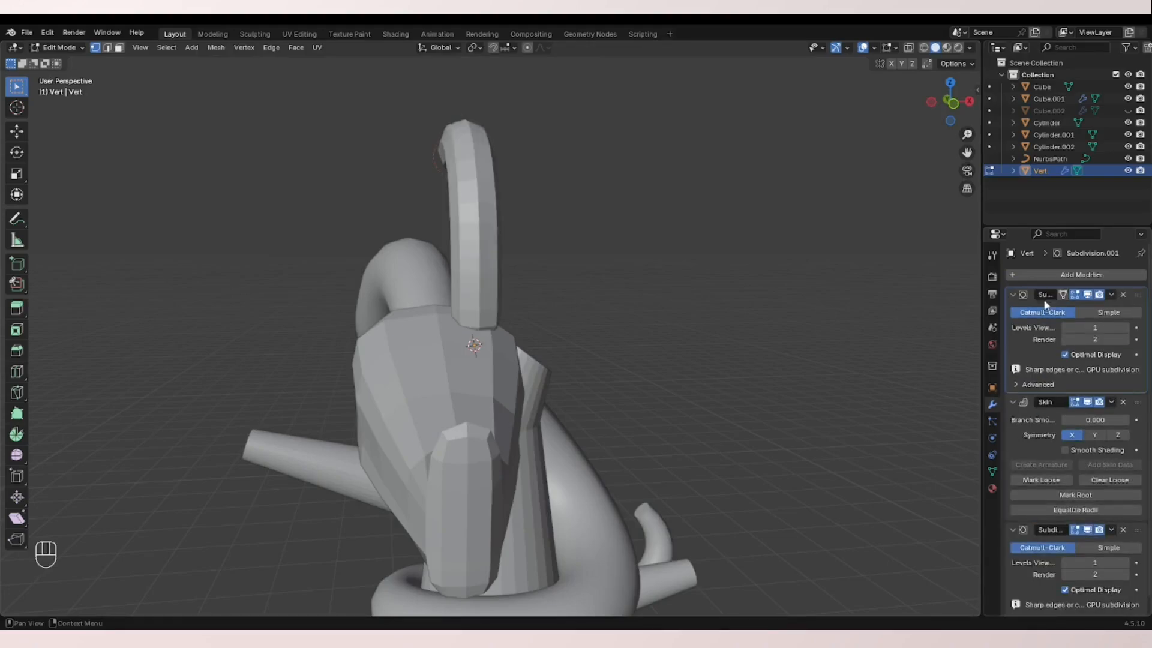
- Taper the horn's end in the right view by shrinking the skin radius of the tip vertex and the vertices next to it
{"action": "middle_click_drag", "start_coordinate": [451, 256], "coordinate": [565, 251]}
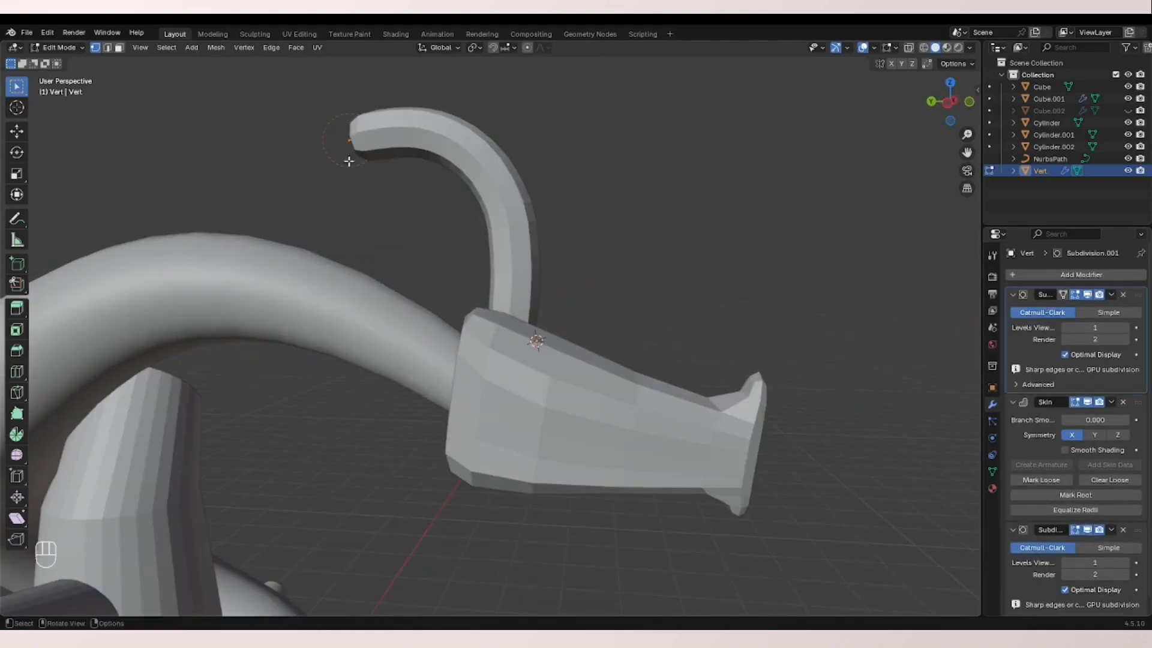
{"action": "left_click", "coordinate": [948, 99]}
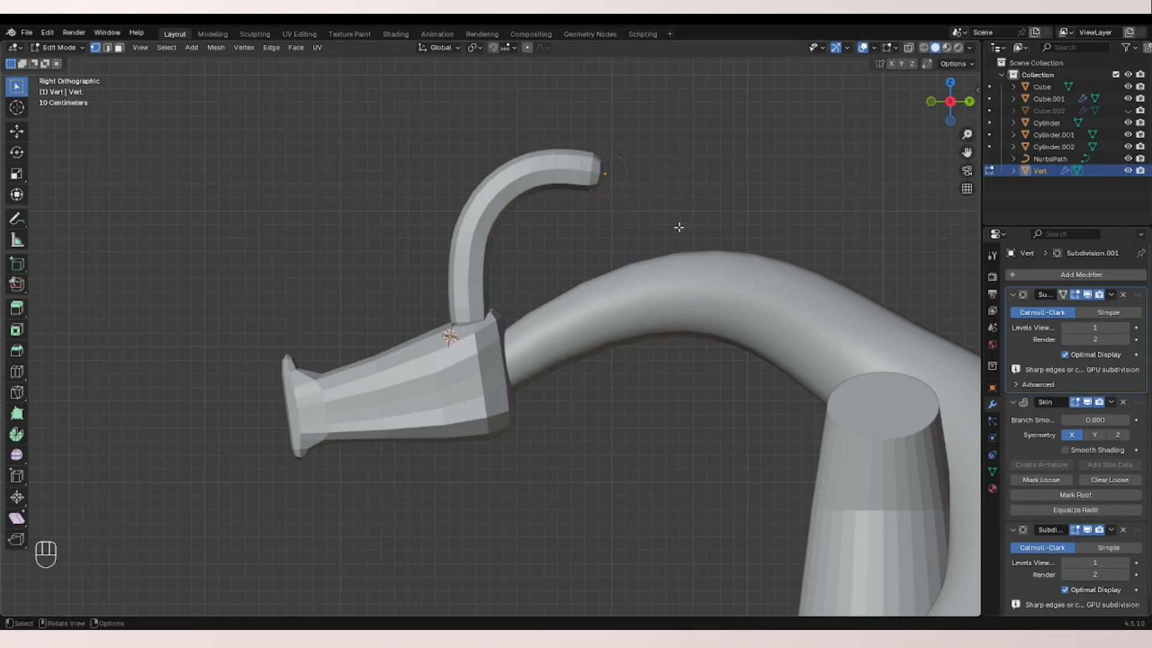
{"action": "key", "text": "ctrl+a"}
{"action": "left_click", "coordinate": [677, 204]}
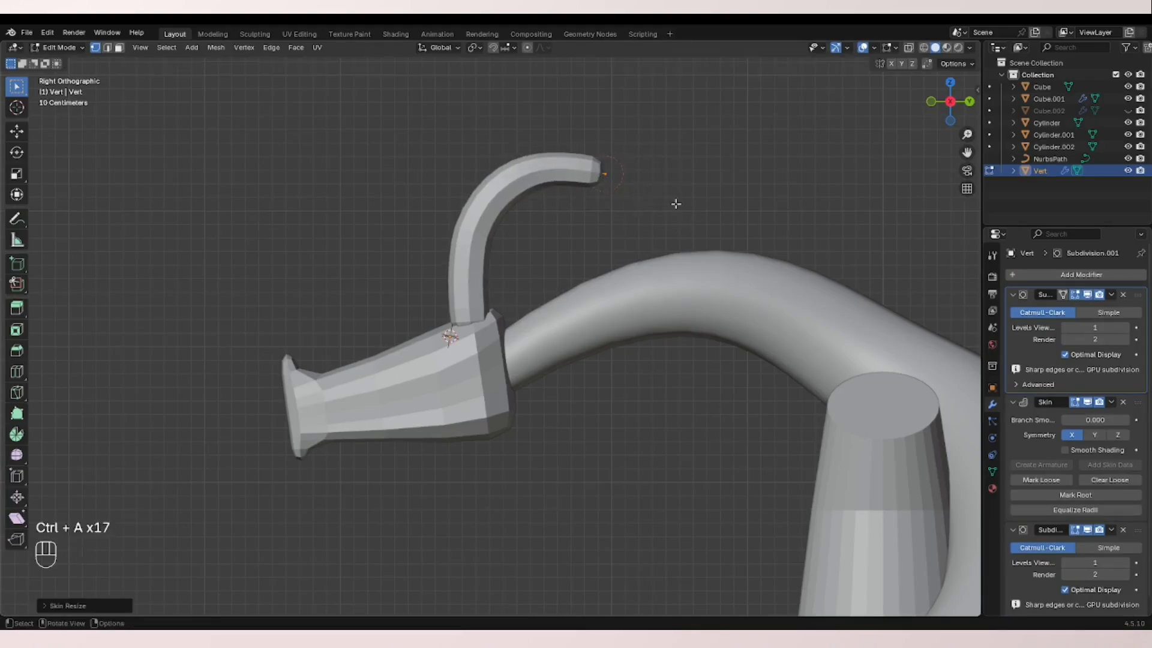
{"action": "key", "text": "ctrl+a"}
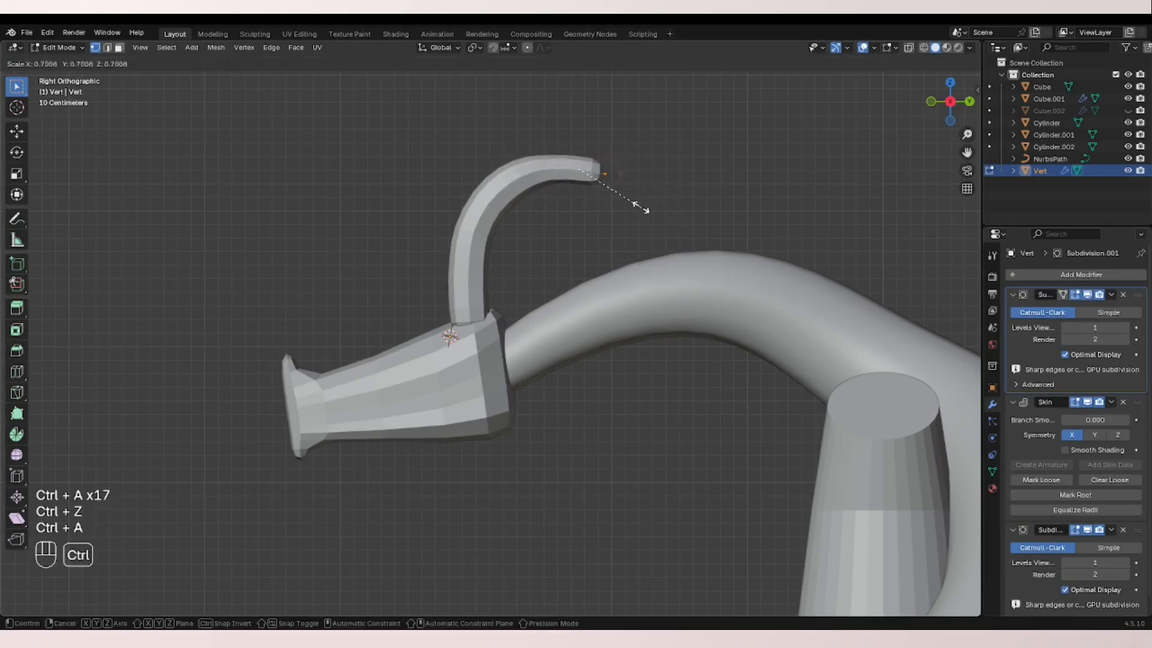
{"action": "left_click", "coordinate": [551, 162]}
{"action": "key", "text": "ctrl+a"}
{"action": "left_click_drag", "start_coordinate": [561, 197], "coordinate": [534, 215]}
{"action": "left_click", "coordinate": [584, 197]}
{"action": "key", "text": "ctrl+a"}
{"action": "left_click", "coordinate": [527, 209]}
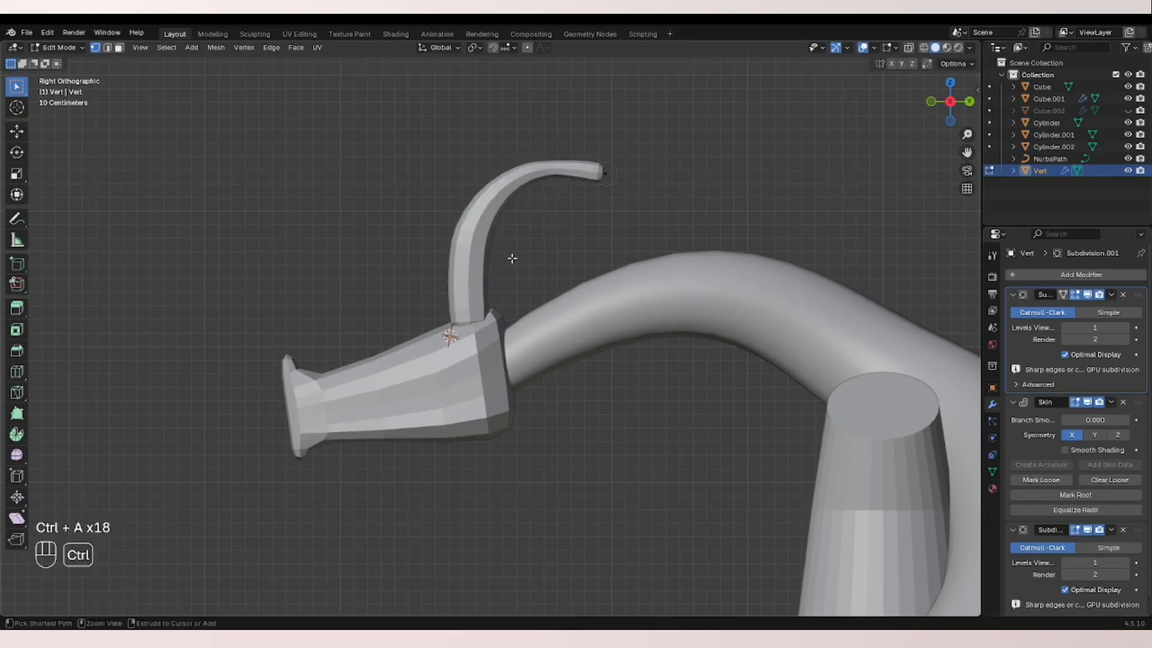
- Shrink the skin radius of the horn's middle vertices to even out the taper toward its base
{"action": "key", "text": "ctrl+a"}
{"action": "left_click", "coordinate": [439, 325]}
{"action": "key", "text": "ctrl+a"}
{"action": "left_click", "coordinate": [518, 351]}
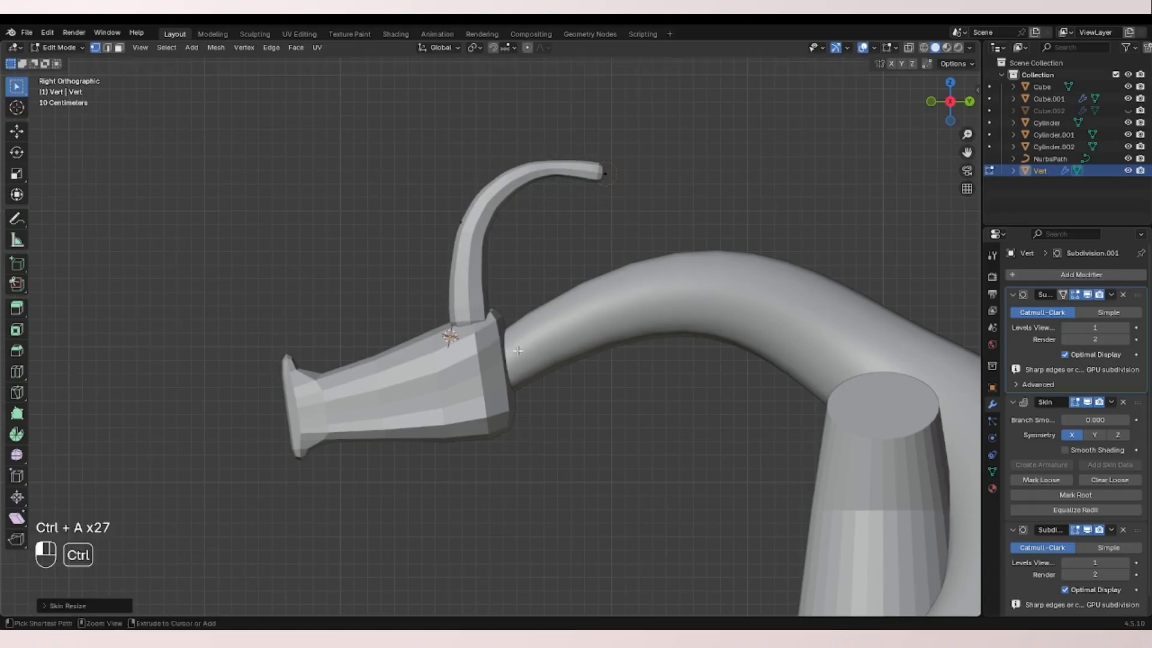
{"action": "left_click_drag", "start_coordinate": [526, 201], "coordinate": [527, 203]}
{"action": "key", "text": "ctrl+a"}
{"action": "left_click", "coordinate": [556, 226]}
- Add a Mirror modifier to the horn in Object Mode, with the snake's head Cube.001 as the mirror object
{"action": "middle_click_drag", "start_coordinate": [556, 226], "coordinate": [690, 271]}
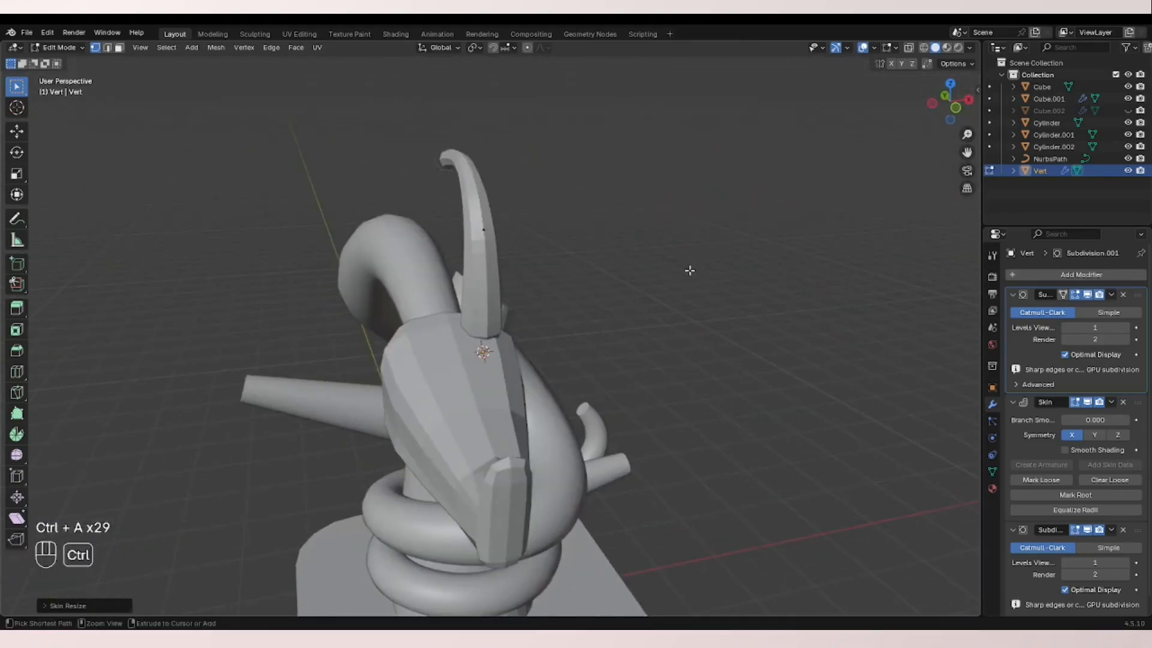
{"action": "key", "text": "ctrl+Tab"}
{"action": "left_click", "coordinate": [643, 271]}
{"action": "left_click", "coordinate": [1046, 271]}
{"action": "type", "text": "m"}
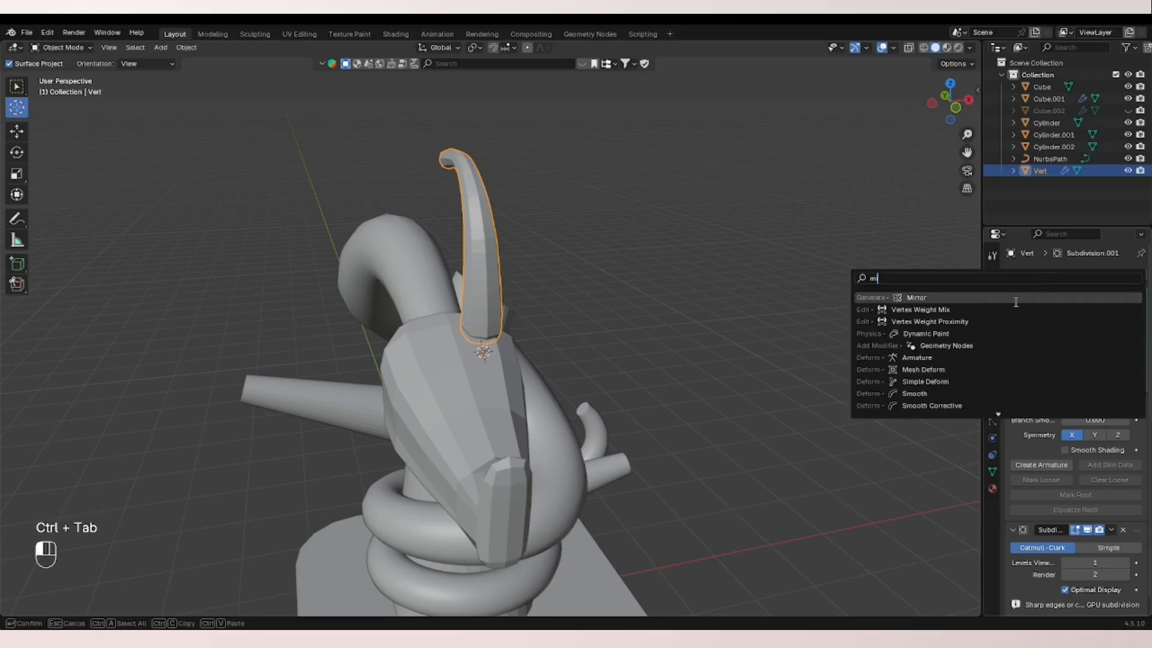
{"action": "left_click", "coordinate": [1016, 299]}
{"action": "scroll", "coordinate": [1139, 506], "scroll_direction": "down", "scroll_amount": 4}
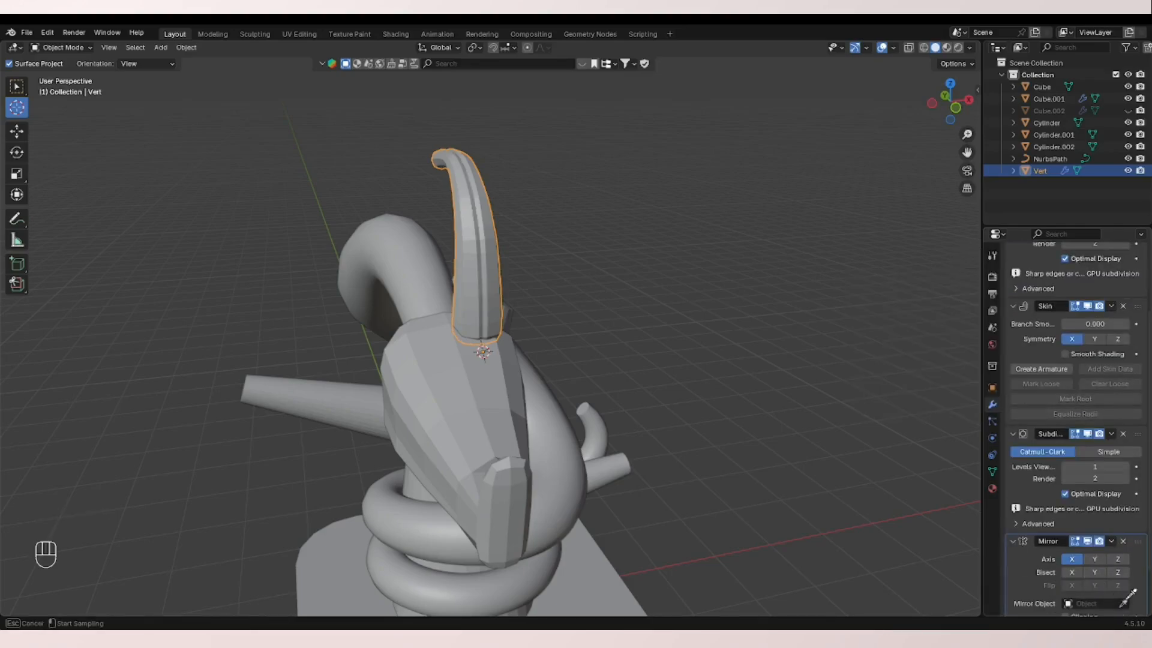
{"action": "left_click", "coordinate": [515, 397]}
- Rotate the horn in Object Mode so the mirrored pair splays outward from the head
{"action": "middle_click_drag", "start_coordinate": [488, 275], "coordinate": [538, 215]}
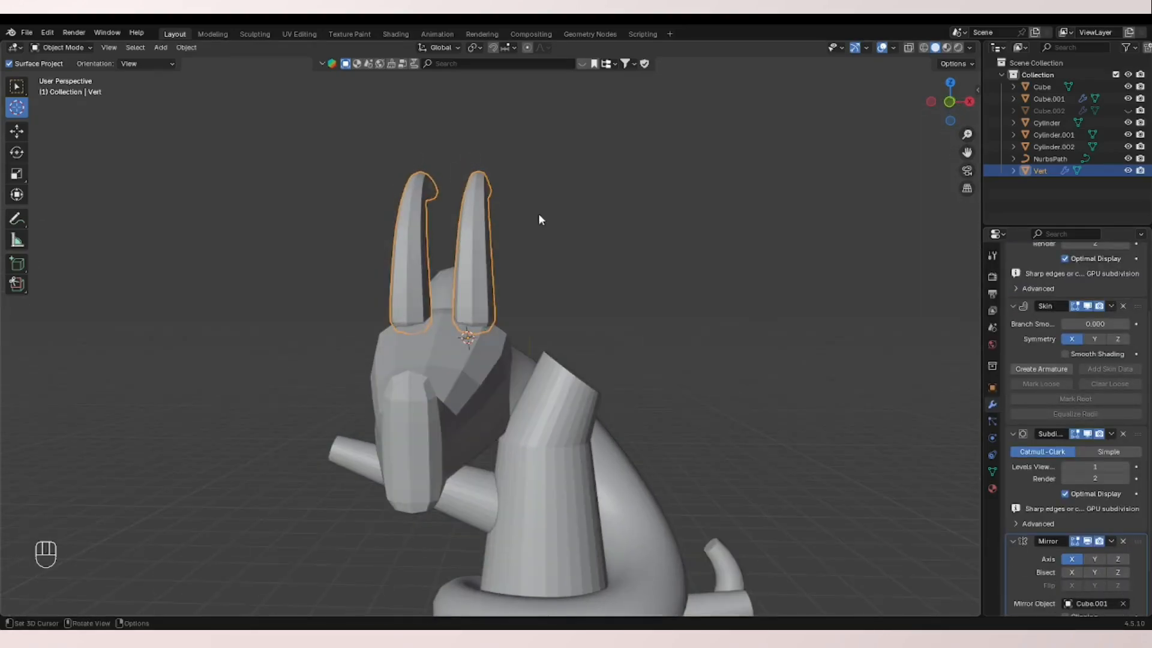
{"action": "key", "text": "r"}
{"action": "left_click", "coordinate": [611, 270]}
{"action": "key", "text": "s"}
{"action": "key", "text": "ctrl+z"}
{"action": "middle_click_drag", "start_coordinate": [612, 270], "coordinate": [558, 290]}
- Thin the whole horn in Edit Mode by reducing all its vertices' skin radius, and move its base onto the head
{"action": "key", "text": "Tab"}
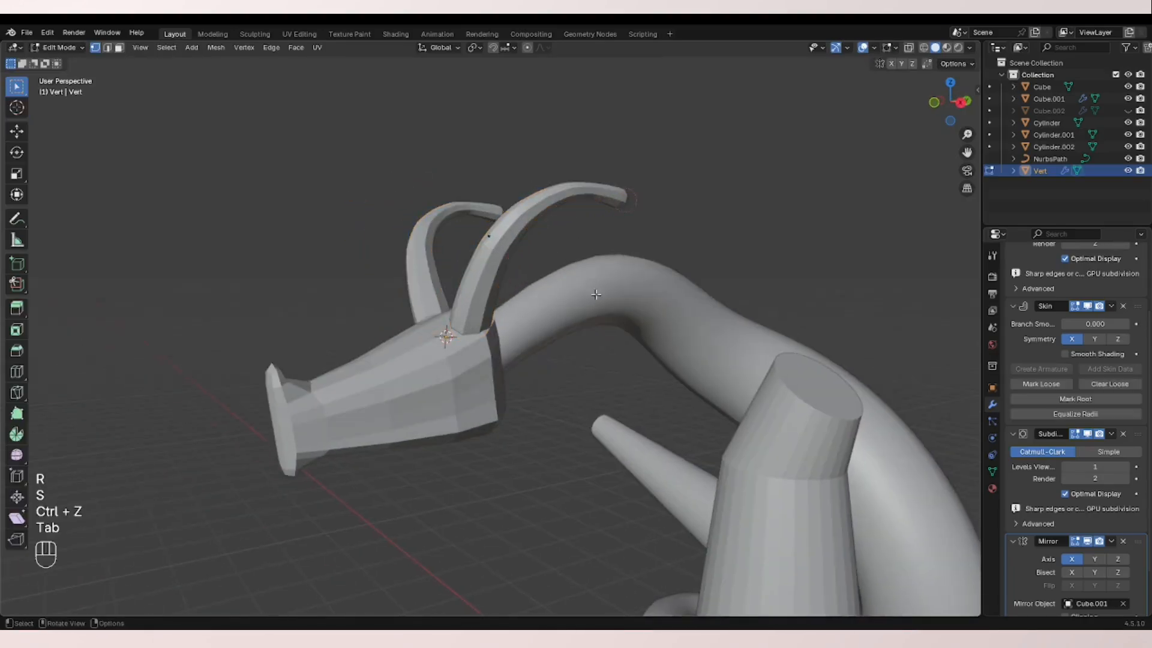
{"action": "key", "text": "s"}
{"action": "left_click", "coordinate": [594, 302]}
{"action": "key", "text": "ctrl+z"}
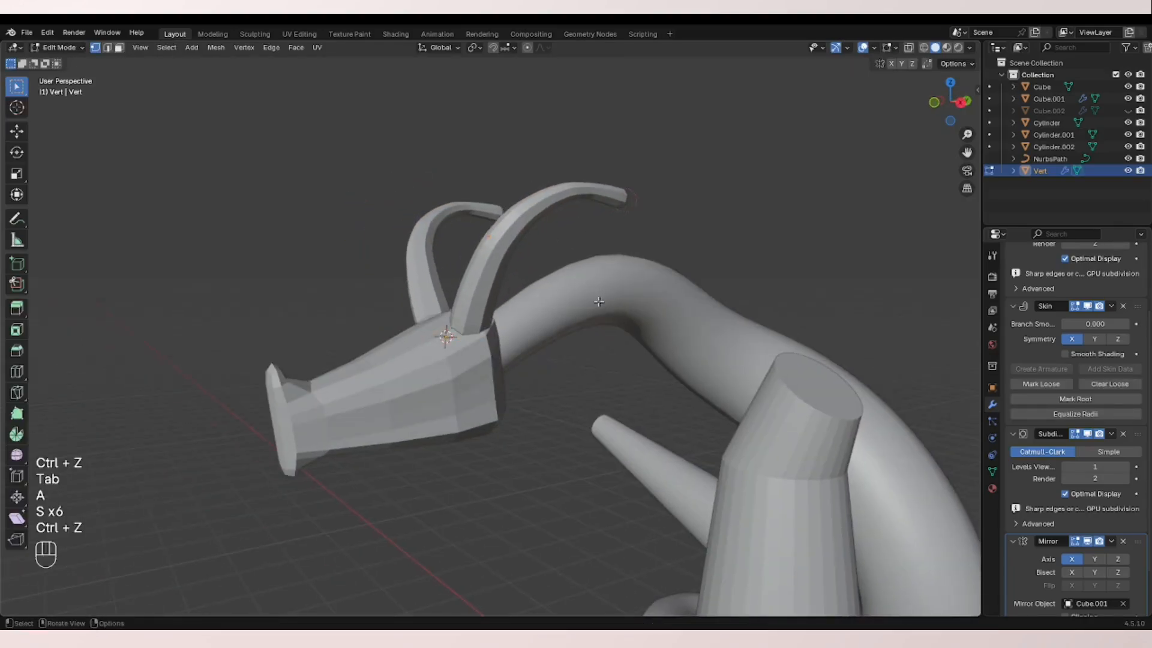
{"action": "key", "text": "ctrl+a"}
{"action": "left_click", "coordinate": [571, 309]}
{"action": "middle_click_drag", "start_coordinate": [571, 309], "coordinate": [738, 277]}
{"action": "key", "text": "g"}
{"action": "left_click", "coordinate": [483, 318]}
- Duplicate the horn in the front view and rotate the copy outward
{"action": "left_click", "coordinate": [956, 113]}
{"action": "middle_click_drag", "start_coordinate": [630, 236], "coordinate": [647, 248], "text": "shift"}
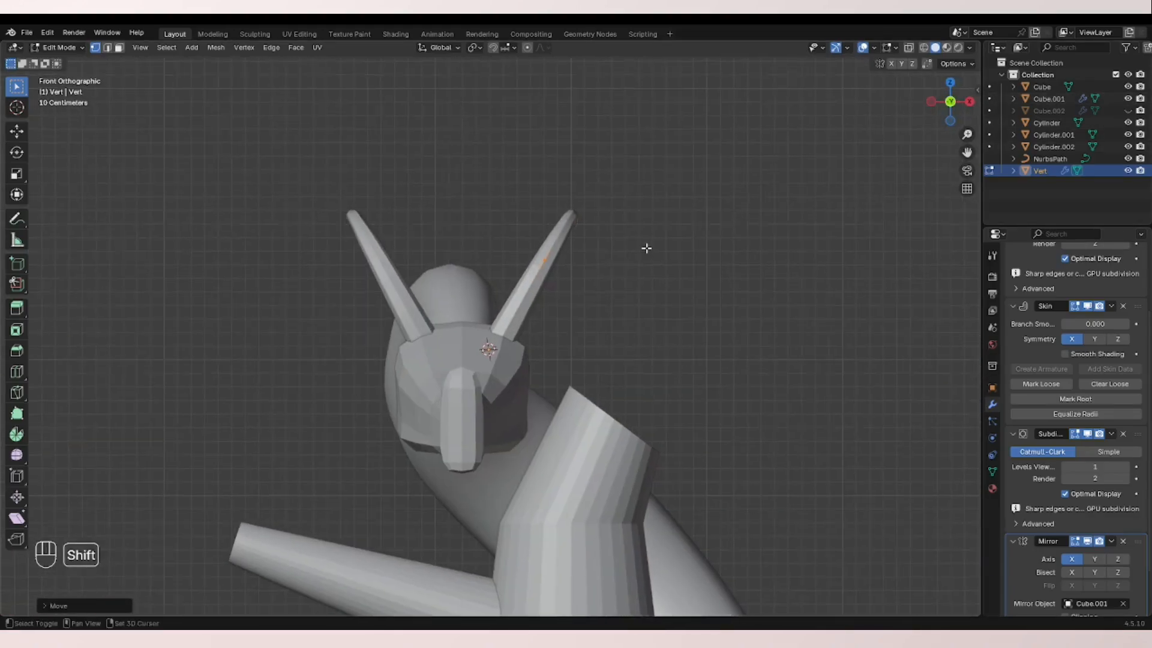
{"action": "key", "text": "shift+d"}
{"action": "left_click", "coordinate": [577, 295]}
{"action": "key", "text": "r"}
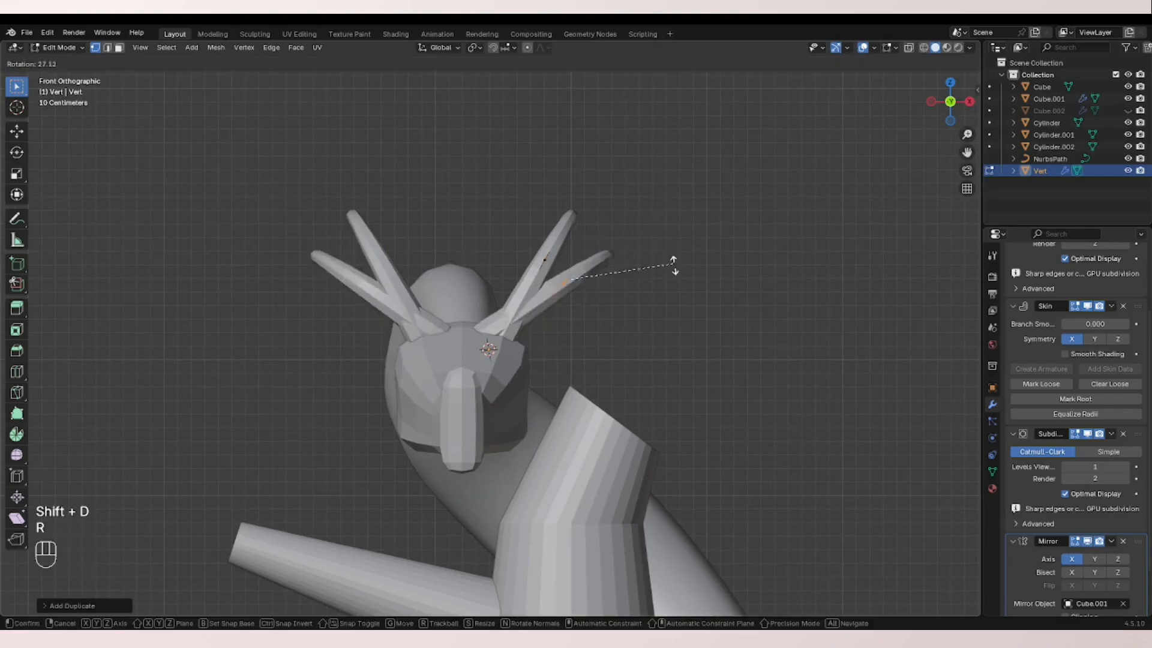
{"action": "left_click", "coordinate": [677, 281]}
- Move the duplicated horn to the side of the head and adjust its rotation so its base meets the surface
{"action": "key", "text": "g"}
{"action": "key", "text": "r"}
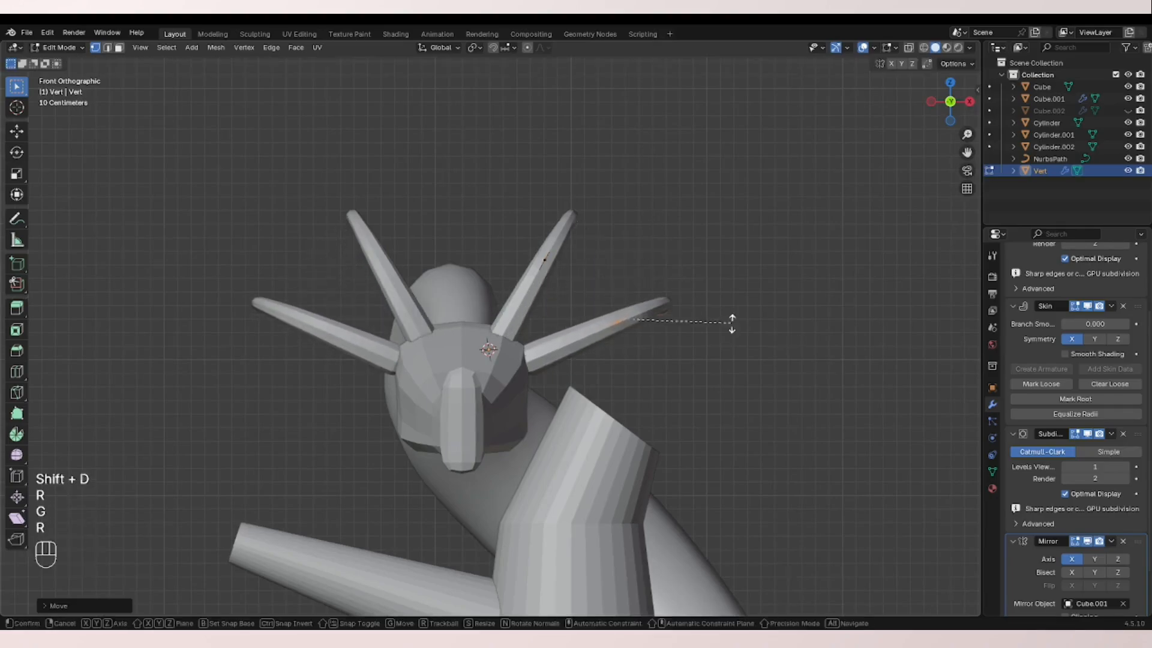
{"action": "key", "text": "r"}
{"action": "left_click", "coordinate": [730, 324]}
{"action": "key", "text": "g"}
{"action": "left_click", "coordinate": [713, 326]}
{"action": "middle_click_drag", "start_coordinate": [735, 325], "coordinate": [570, 348]}
{"action": "key", "text": "g"}
{"action": "left_click", "coordinate": [524, 340]}
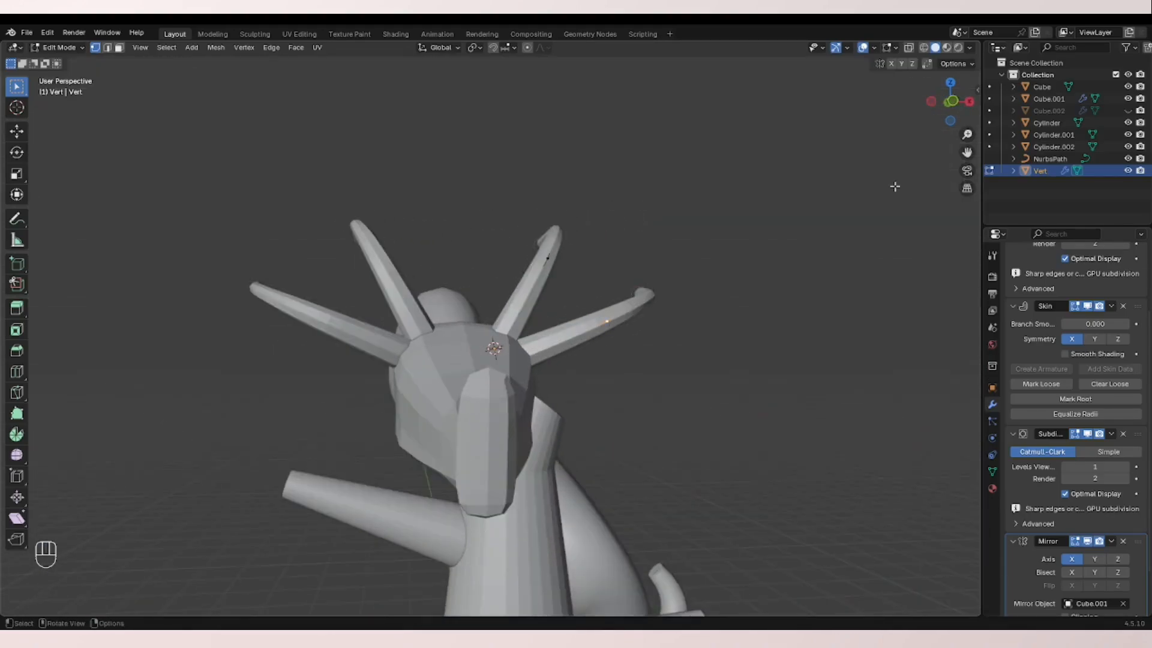
- Extrude the lower horn's middle vertex three times in the front view, down and outward, to form a side branch
{"action": "left_click", "coordinate": [956, 99]}
{"action": "key", "text": "e"}
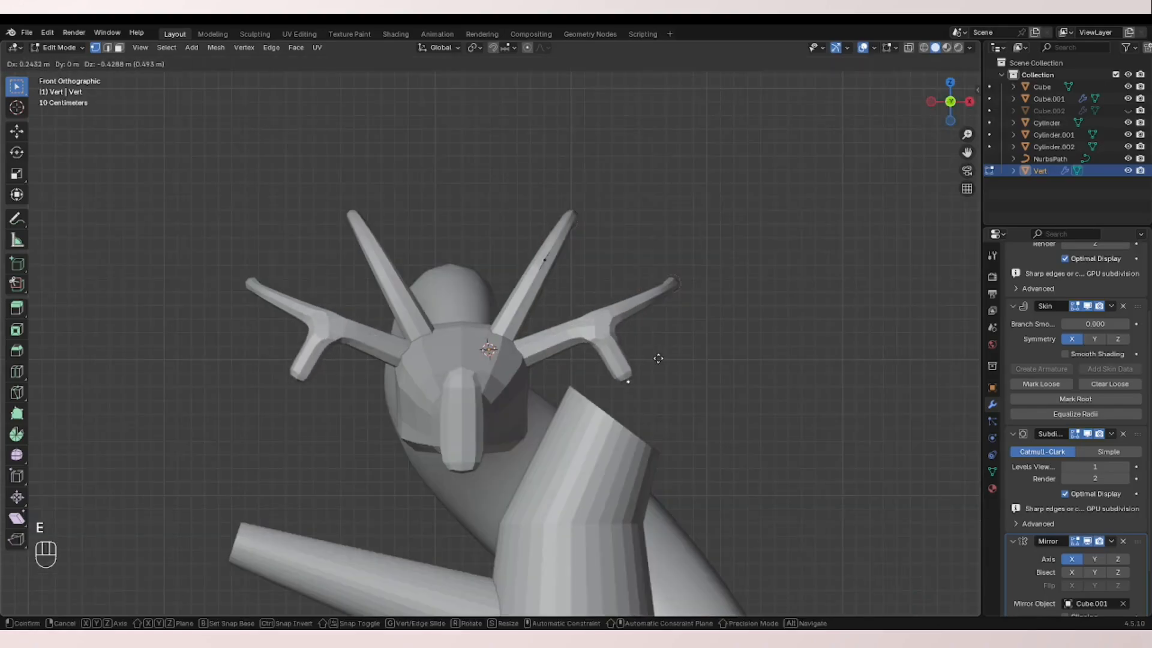
{"action": "key", "text": "e"}
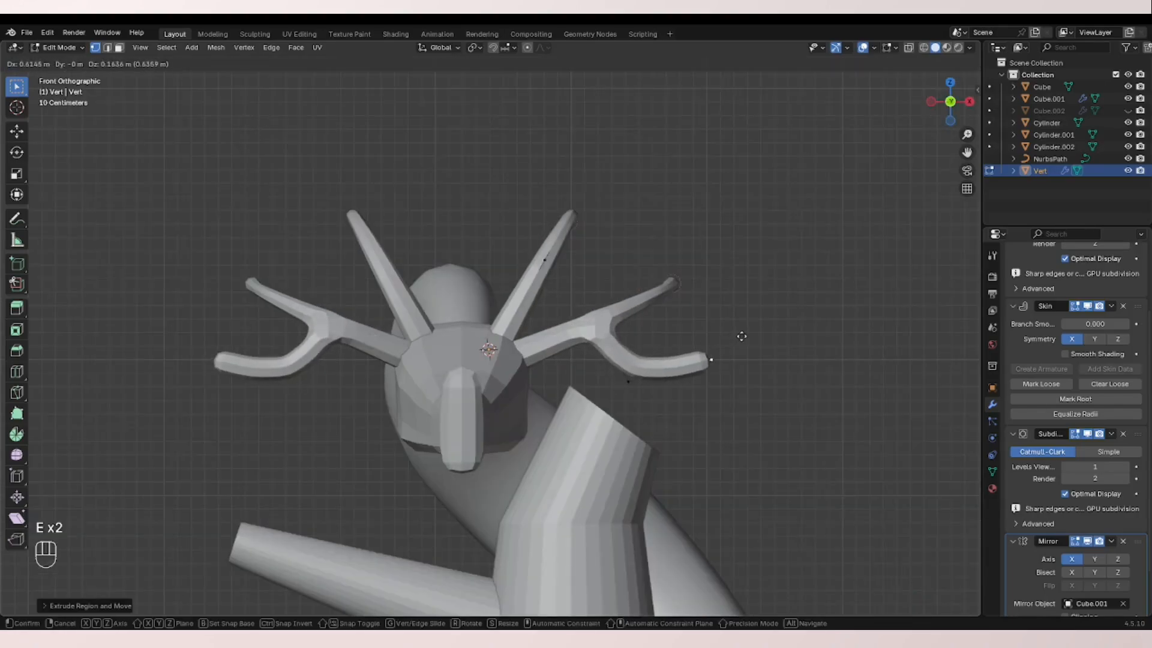
{"action": "left_click", "coordinate": [742, 336]}
{"action": "key", "text": "e"}
{"action": "left_click", "coordinate": [803, 360]}
- Reposition the side branch's vertices in the right view so the branch sweeps back along the head
{"action": "middle_click_drag", "start_coordinate": [803, 360], "coordinate": [715, 412]}
{"action": "left_click", "coordinate": [959, 102]}
{"action": "key", "text": "g"}
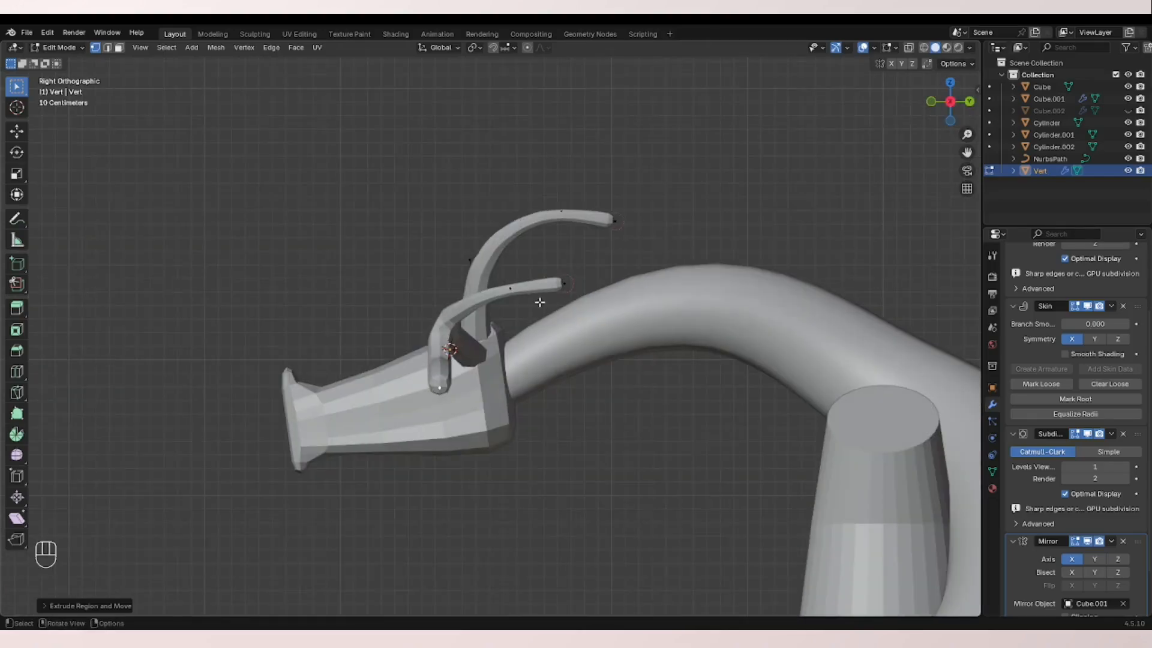
{"action": "left_click", "coordinate": [416, 376]}
{"action": "middle_click_drag", "start_coordinate": [416, 376], "coordinate": [470, 403]}
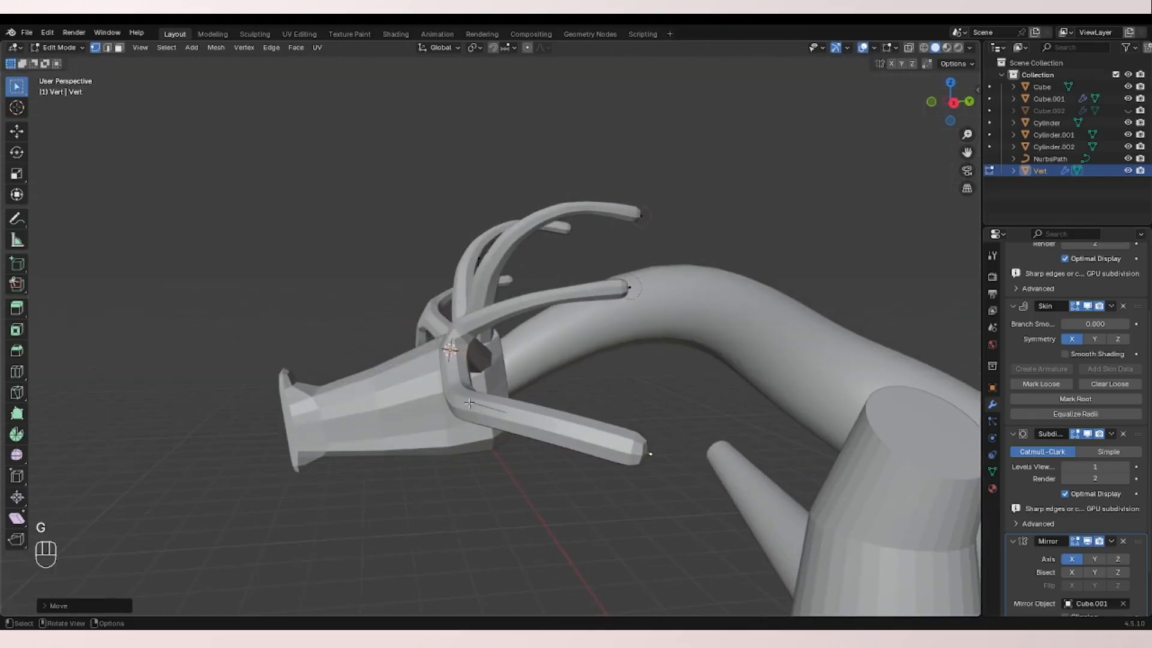
{"action": "left_click", "coordinate": [955, 103]}
{"action": "key", "text": "g"}
{"action": "left_click", "coordinate": [561, 236]}
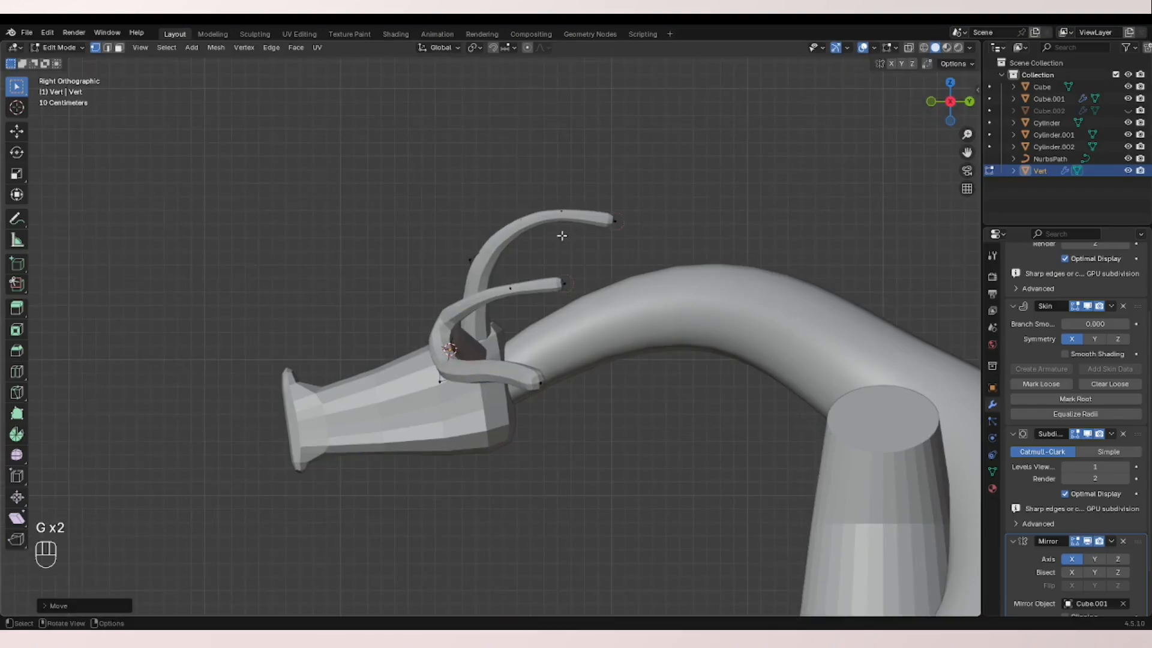
{"action": "key", "text": "g"}
{"action": "left_click", "coordinate": [541, 381]}
- Extrude the side branch's end vertex down and forward to form a drooping tip
{"action": "key", "text": "e"}
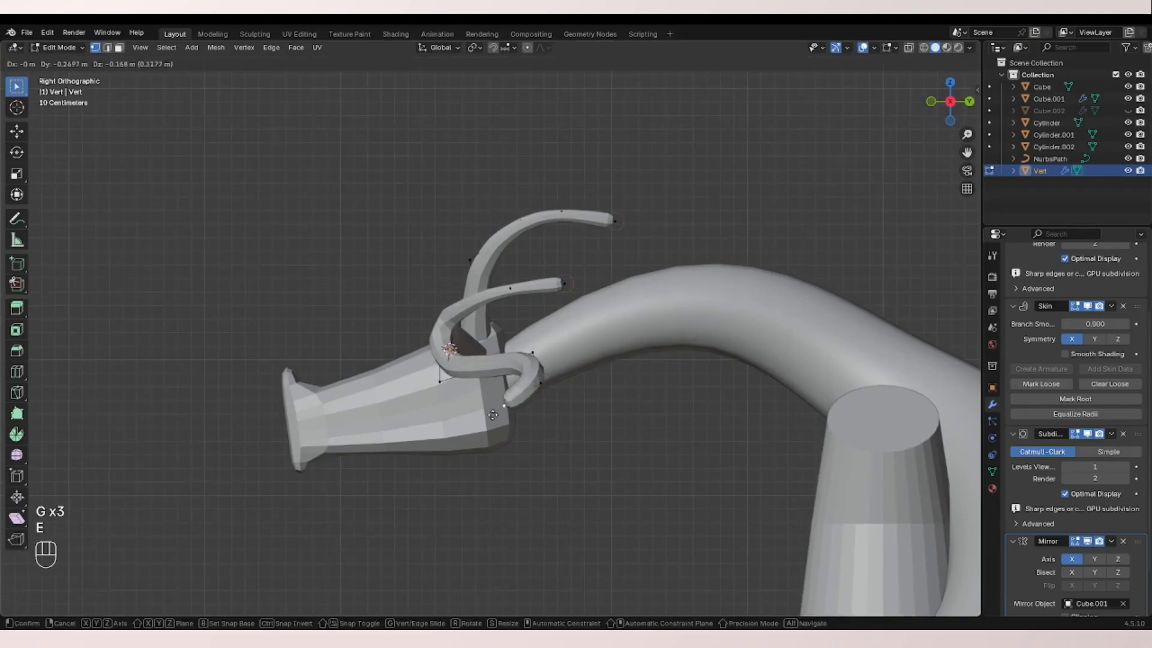
{"action": "left_click", "coordinate": [473, 438]}
{"action": "middle_click_drag", "start_coordinate": [473, 438], "coordinate": [613, 426]}
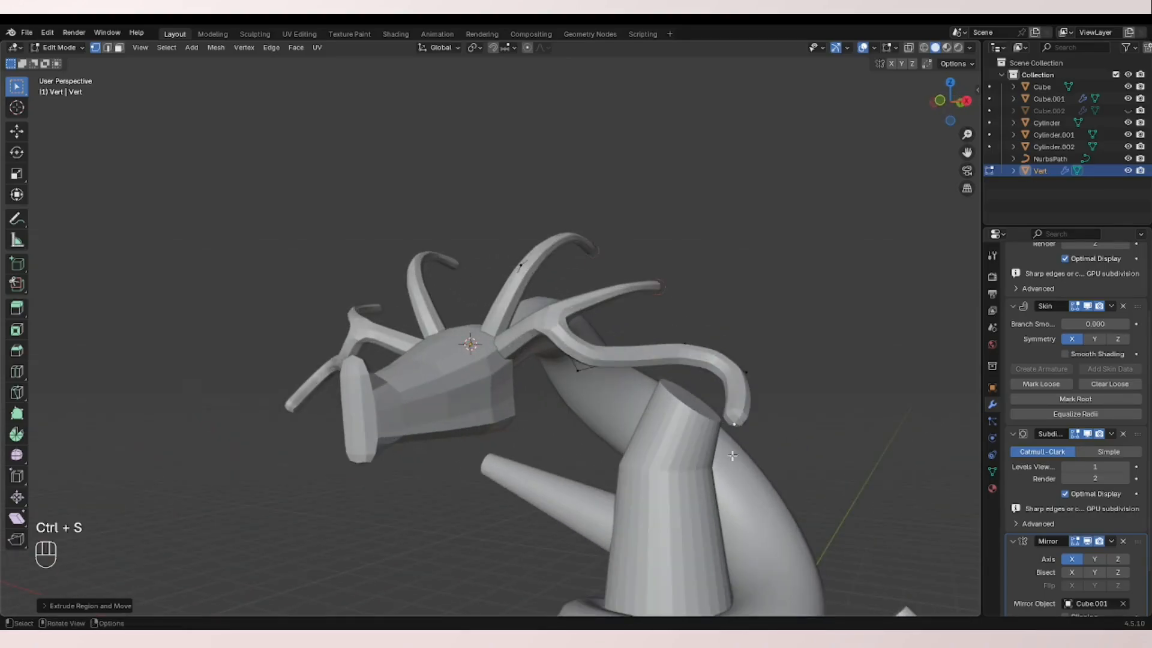
- Taper the side branch by shrinking the skin radius of the vertices along its length
{"action": "key", "text": "ctrl+a"}
{"action": "key", "text": "ctrl+a"}
{"action": "key", "text": "ctrl+a"}
{"action": "key", "text": "ctrl+a"}
{"action": "key", "text": "ctrl+a"}
{"action": "key", "text": "ctrl+a"}
{"action": "key", "text": "ctrl+a"}
{"action": "key", "text": "ctrl+a"}
{"action": "key", "text": "ctrl+a"}
{"action": "key", "text": "ctrl+a"}
{"action": "key", "text": "ctrl+a"}
{"action": "key", "text": "ctrl+a"}
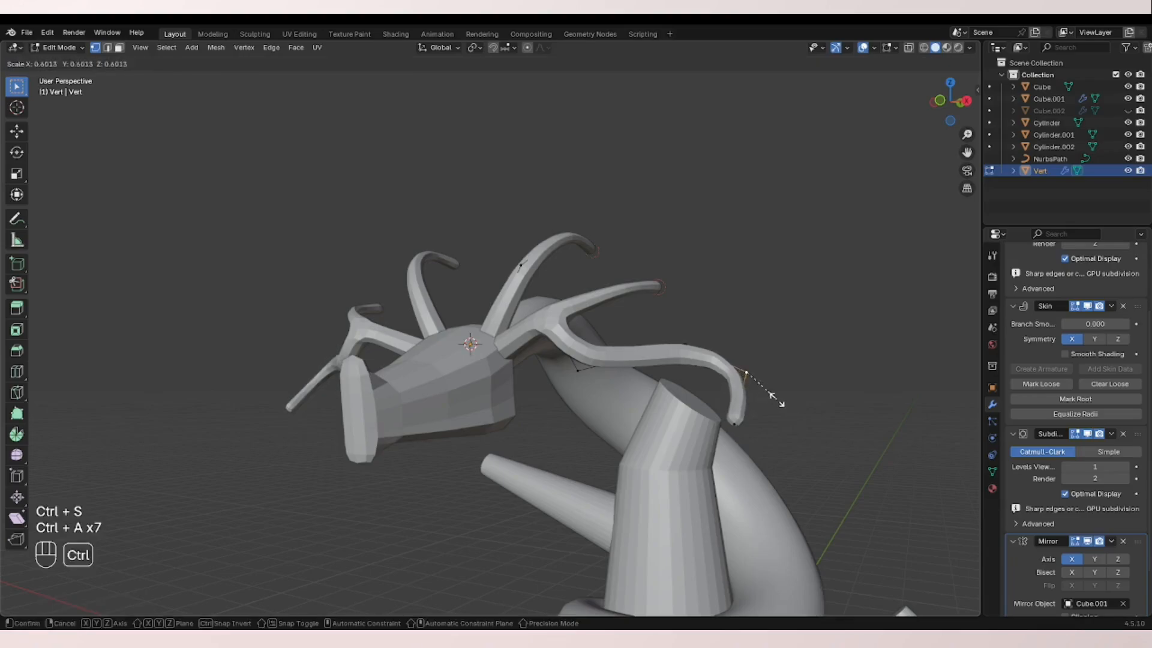
{"action": "key", "text": "ctrl+a"}
{"action": "key", "text": "ctrl+a"}
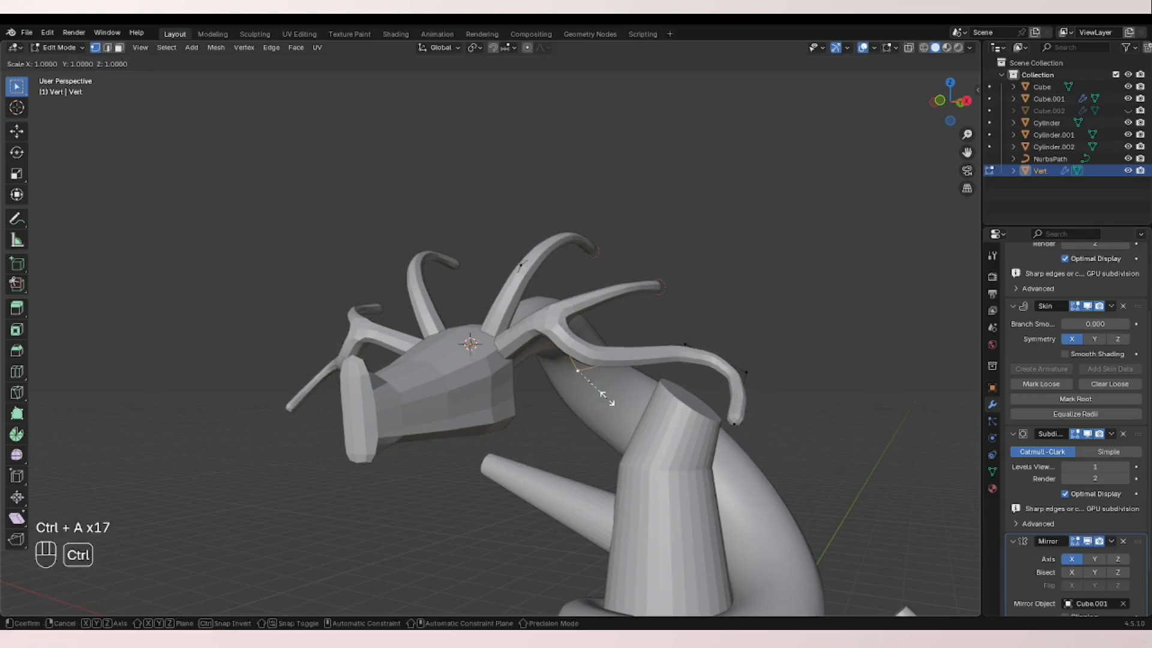
{"action": "left_click", "coordinate": [607, 386]}
- Reduce the skin radius of the side branch's end vertex to narrow the drooping tip
{"action": "middle_click_drag", "start_coordinate": [606, 387], "coordinate": [534, 393]}
{"action": "left_click", "coordinate": [592, 470]}
{"action": "key", "text": "ctrl+a"}
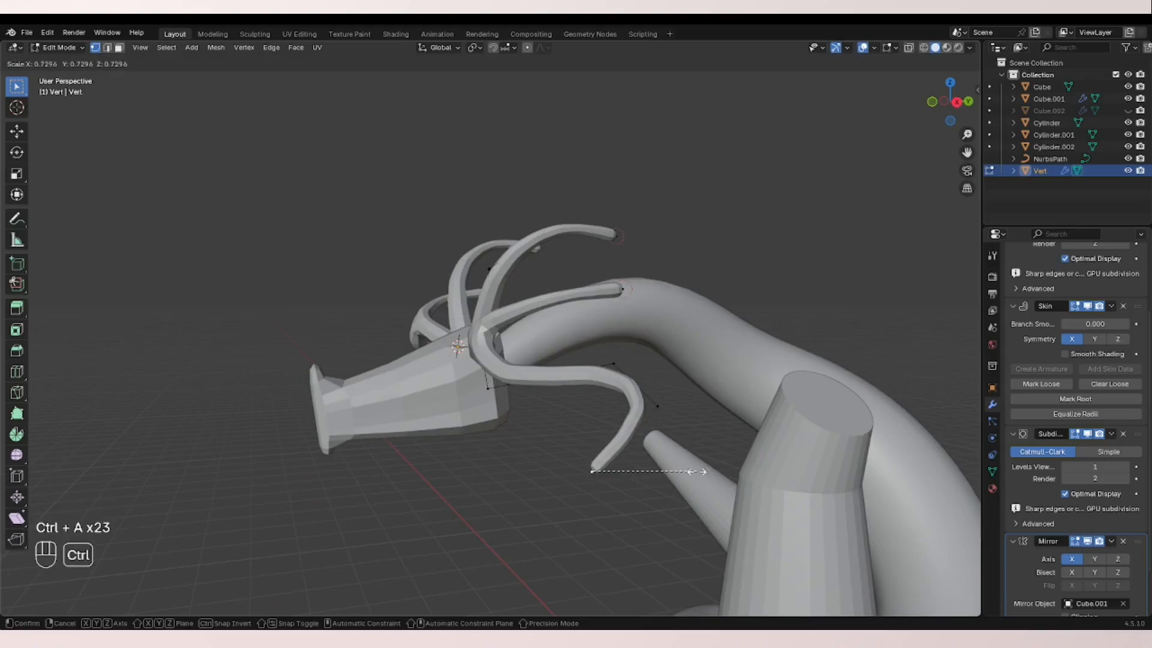
{"action": "left_click", "coordinate": [690, 470]}
{"action": "scroll", "coordinate": [577, 445], "scroll_direction": "down", "scroll_amount": 4}
{"action": "middle_click_drag", "start_coordinate": [577, 445], "coordinate": [663, 444]}
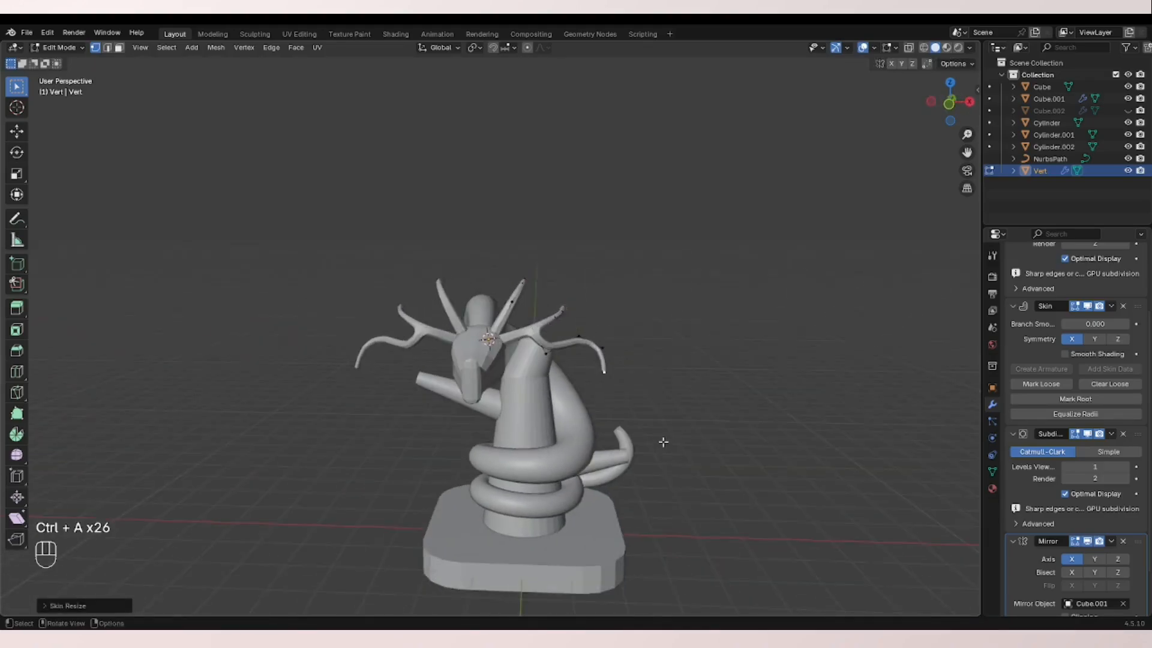
- Extrude a prong from the upper horn's middle vertex in the front view, upward toward the head's midline
{"action": "left_click", "coordinate": [951, 100]}
{"action": "left_click", "coordinate": [950, 102]}
{"action": "scroll", "coordinate": [565, 318], "scroll_direction": "up", "scroll_amount": 3}
{"action": "left_click", "coordinate": [577, 236]}
{"action": "key", "text": "e"}
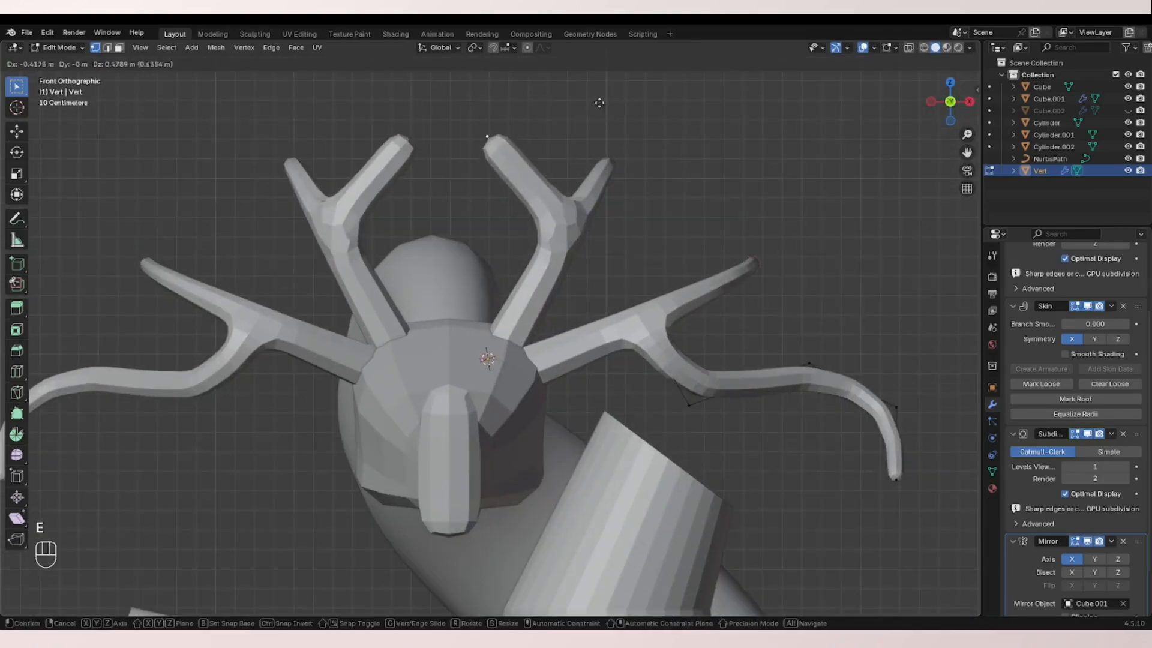
{"action": "left_click", "coordinate": [598, 96]}
- Try to extrude the prong further toward the midline and undo that extrusion
{"action": "key", "text": "e"}
{"action": "left_click", "coordinate": [540, 179]}
{"action": "key", "text": "ctrl+z"}
- Enable Clipping in the Mirror modifier and extrude the prong down to the midline so it meets its mirrored half
{"action": "scroll", "coordinate": [1100, 603], "scroll_direction": "down", "scroll_amount": 1}
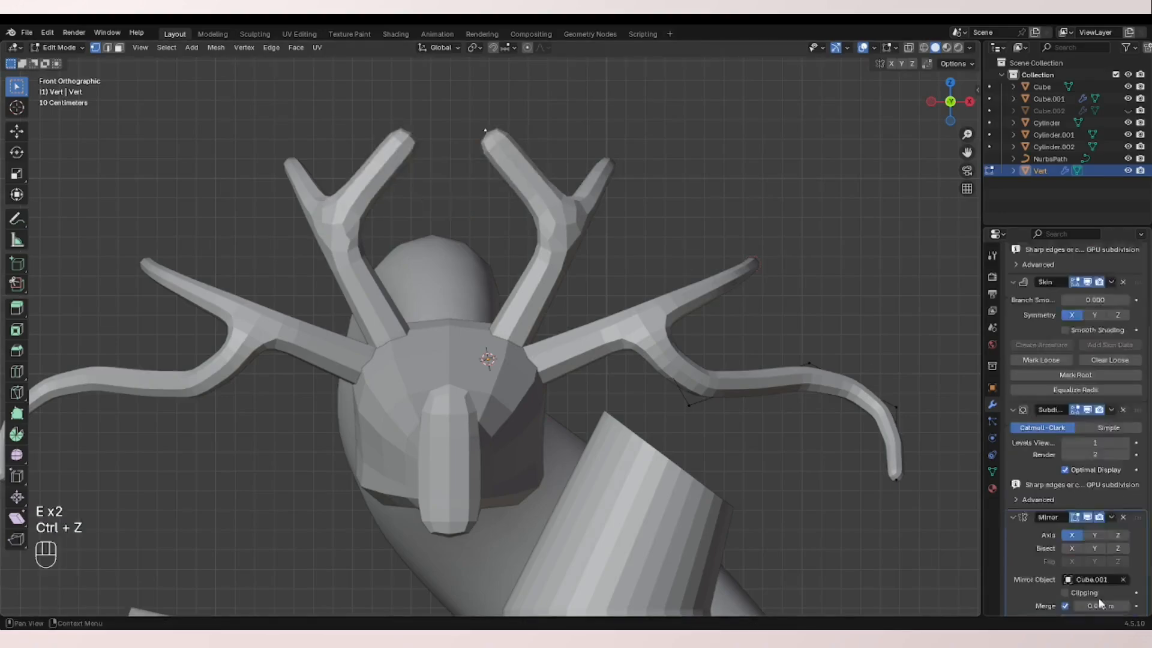
{"action": "scroll", "coordinate": [1100, 604], "scroll_direction": "down", "scroll_amount": 1}
{"action": "key", "text": "e"}
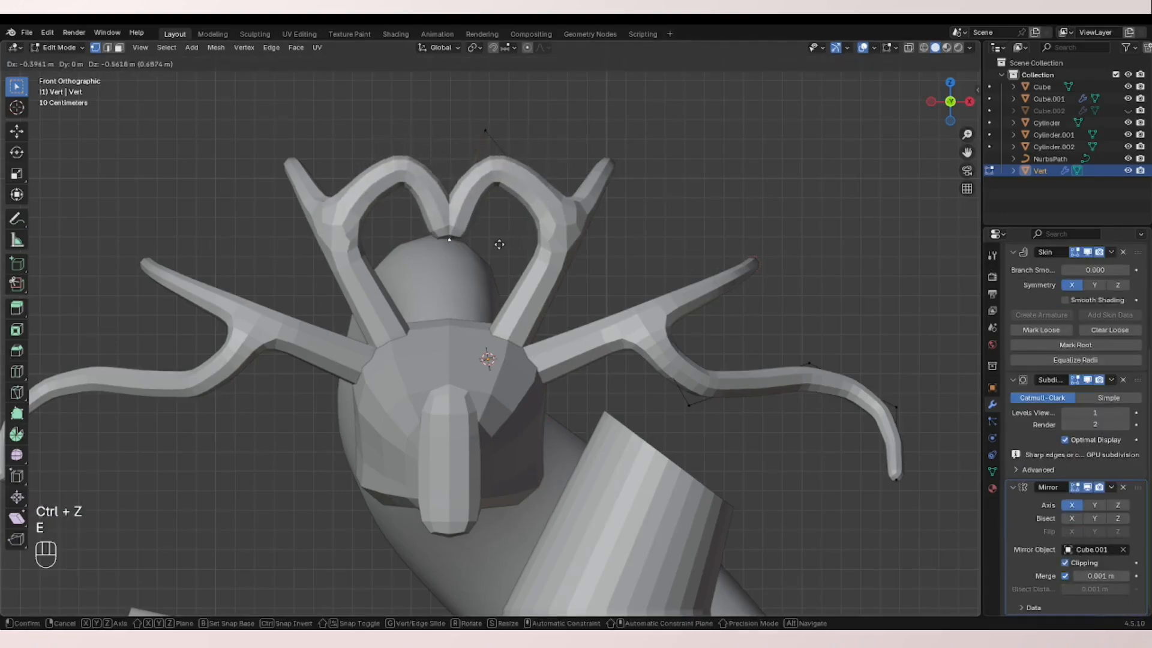
{"action": "left_click", "coordinate": [451, 256]}
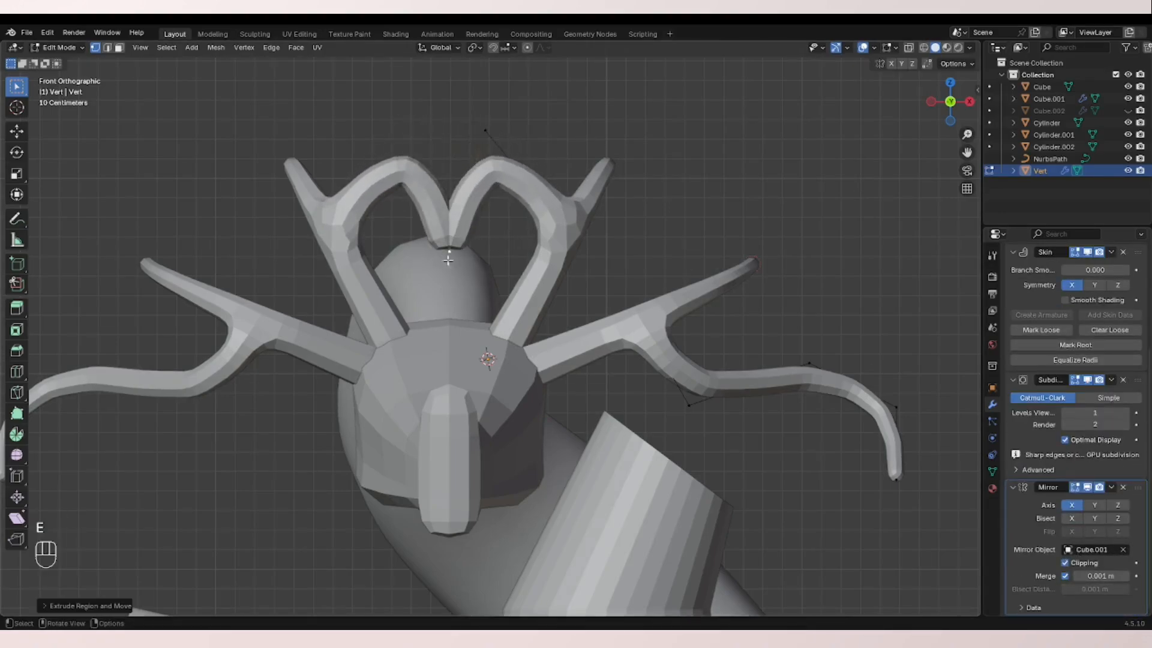
- Shrink the skin radius of the prong's end vertex at the midline
{"action": "scroll", "coordinate": [462, 170], "scroll_direction": "down", "scroll_amount": 3}
{"action": "scroll", "coordinate": [533, 265], "scroll_direction": "up", "scroll_amount": 3}
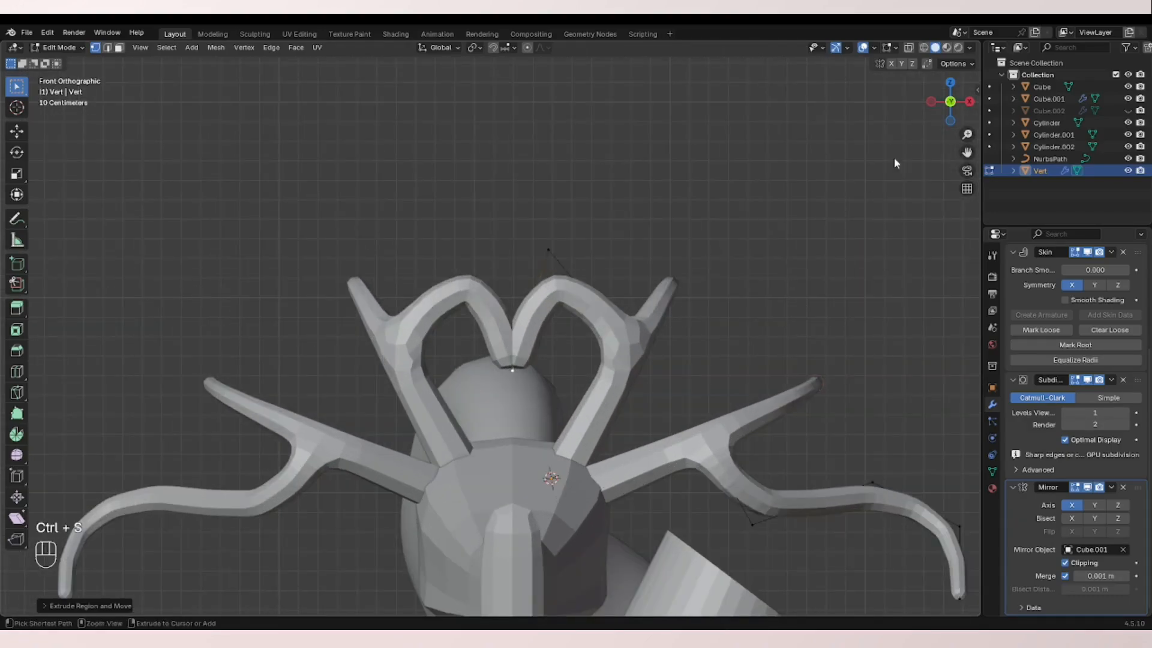
{"action": "key", "text": "ctrl+a"}
{"action": "key", "text": "ctrl+a"}
{"action": "key", "text": "ctrl+a"}
{"action": "key", "text": "ctrl+a"}
- Try moving the prong's end vertex up along the midline and sideways, and undo both moves
{"action": "key", "text": "g"}
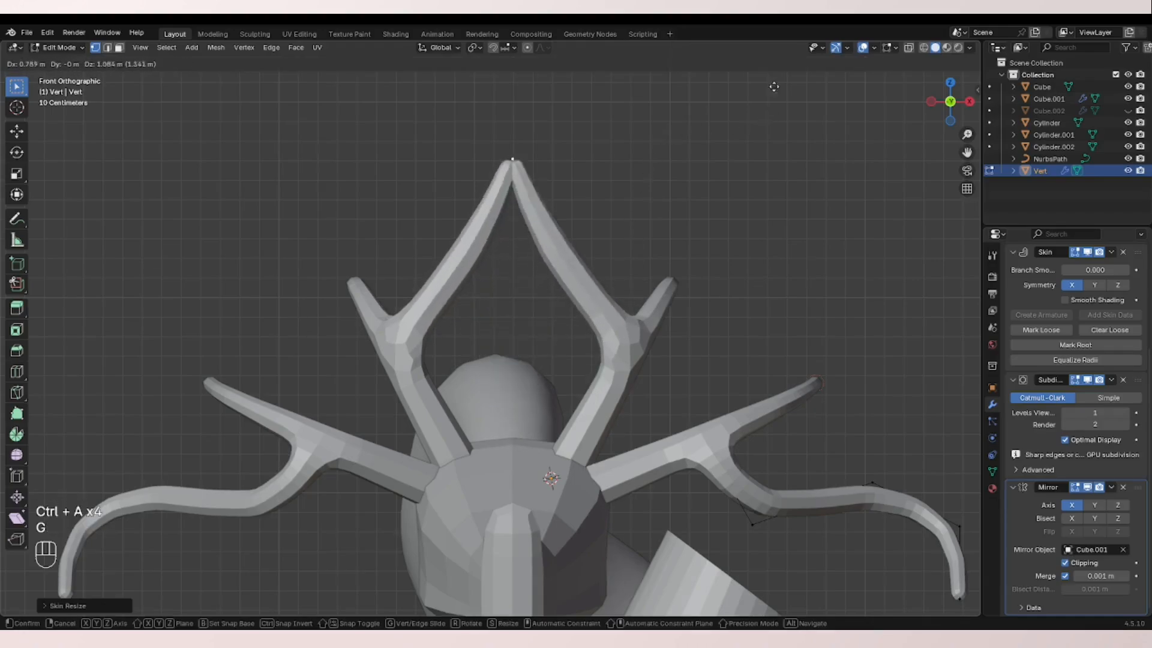
{"action": "left_click", "coordinate": [741, 105]}
{"action": "left_click_drag", "start_coordinate": [532, 190], "coordinate": [532, 190]}
{"action": "key", "text": "g"}
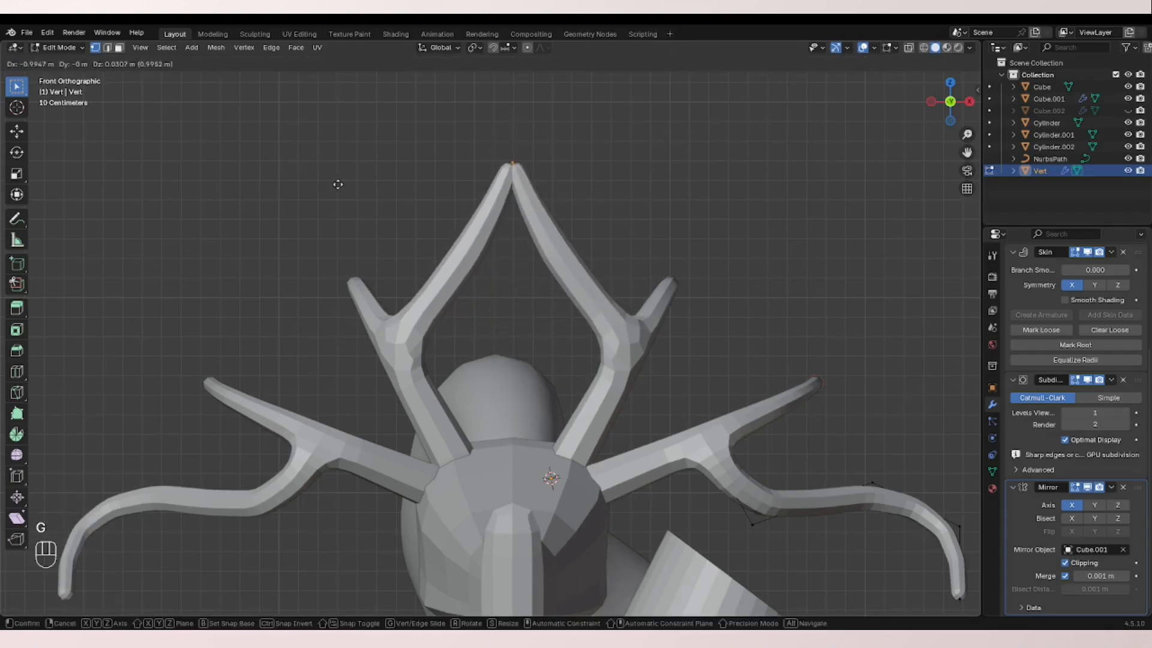
{"action": "key", "text": "ctrl+z"}
{"action": "key", "text": "ctrl+z"}
- Turn off Clipping in the Mirror modifier and return to the front view of the horns
{"action": "middle_click_drag", "start_coordinate": [574, 231], "coordinate": [902, 123]}
{"action": "left_click", "coordinate": [950, 102]}
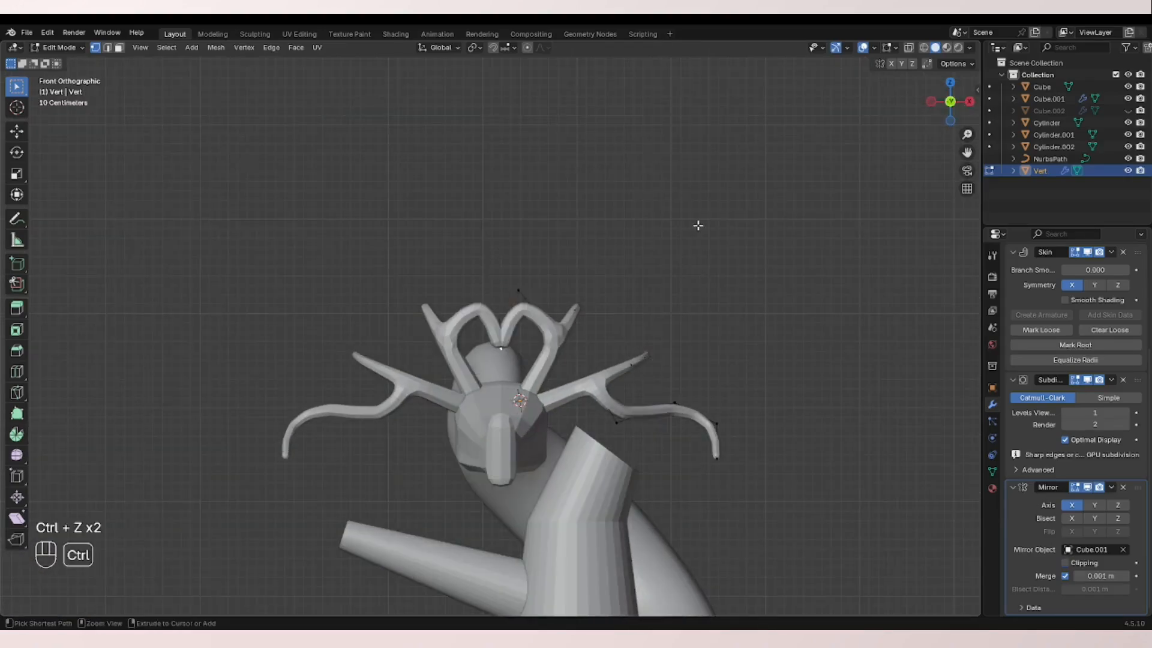
- Undo the inner prong's midline extrusion and reposition its end vertex above the head
{"action": "key", "text": "ctrl+z"}
{"action": "scroll", "coordinate": [567, 255], "scroll_direction": "up", "scroll_amount": 5}
{"action": "key", "text": "g"}
{"action": "left_click", "coordinate": [560, 311]}
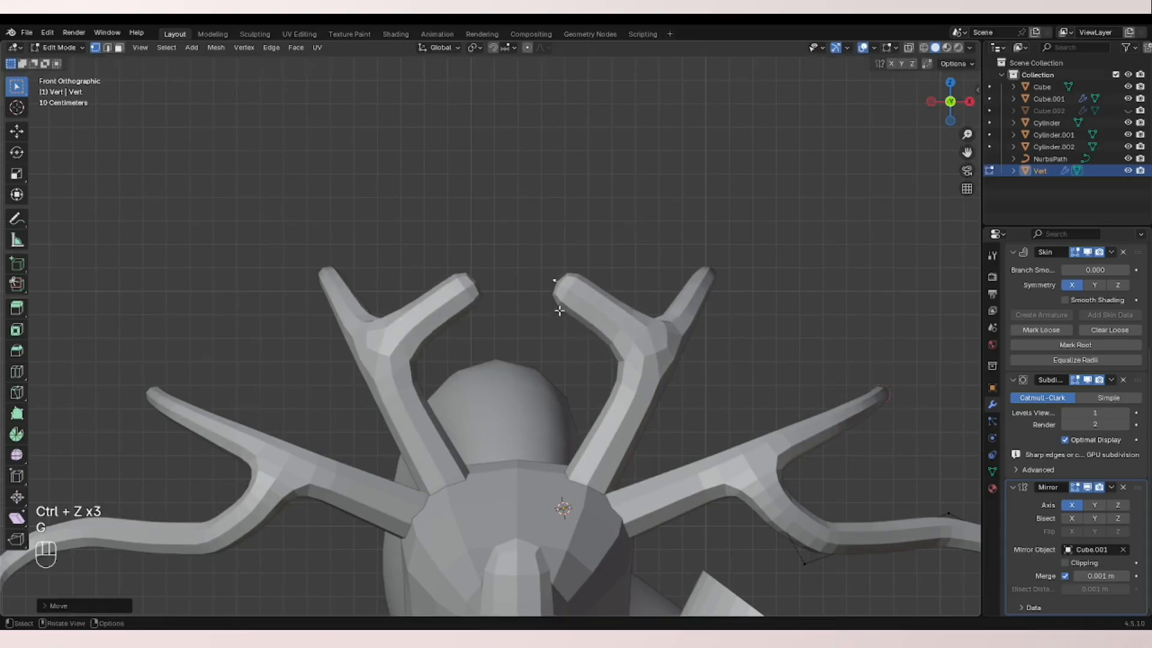
- Extrude the inner prong's end upward with two more segments, outward and then inward, for a tall S-shaped horn
{"action": "key", "text": "e"}
{"action": "left_click", "coordinate": [675, 167]}
{"action": "key", "text": "e"}
{"action": "left_click", "coordinate": [572, 88]}
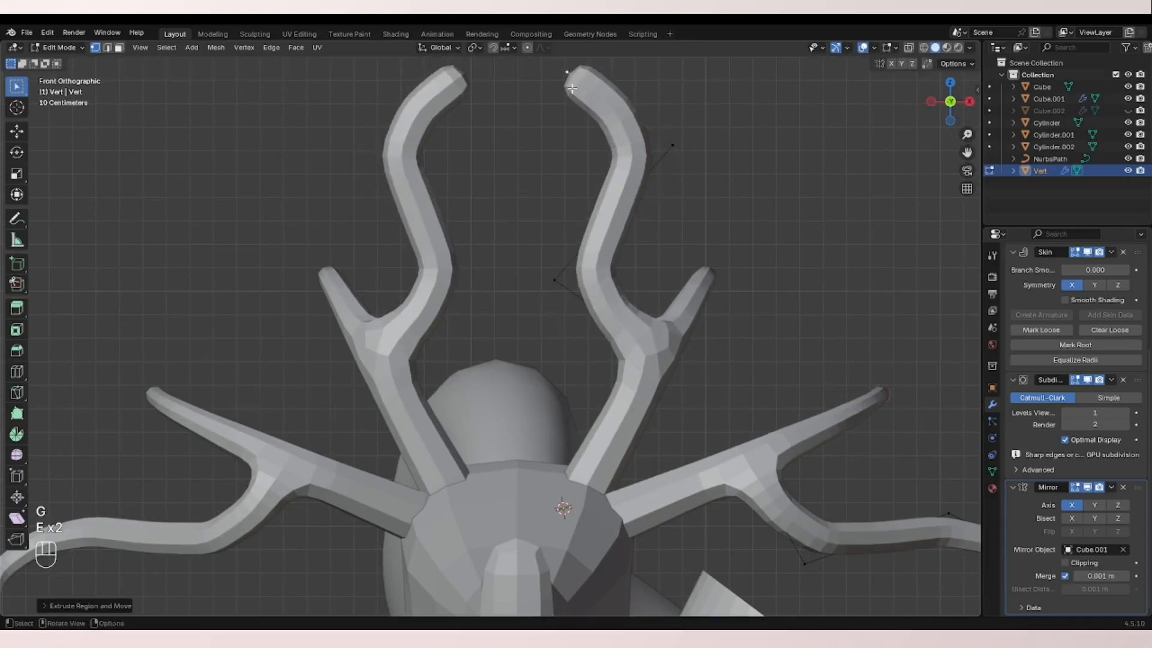
- Move the tall horn's tip along the Y axis and rotate its upper section so it sweeps backward
{"action": "middle_click_drag", "start_coordinate": [572, 89], "coordinate": [542, 287]}
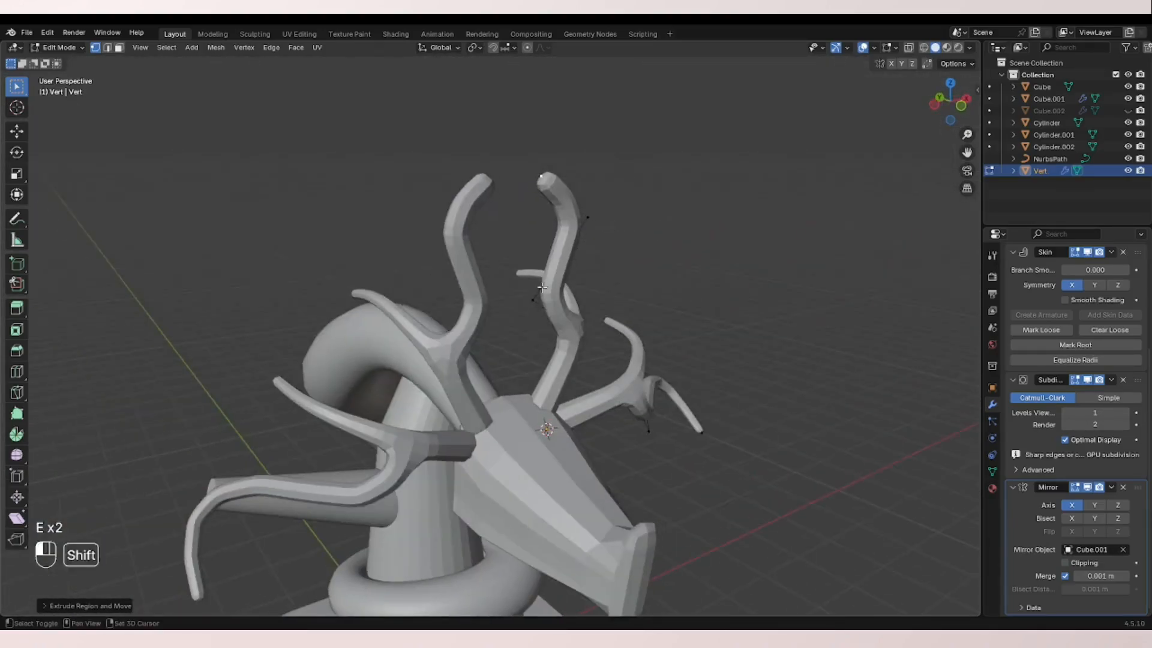
{"action": "middle_click_drag", "start_coordinate": [561, 232], "coordinate": [610, 231]}
{"action": "key", "text": "g"}
{"action": "key", "text": "x"}
{"action": "key", "text": "z"}
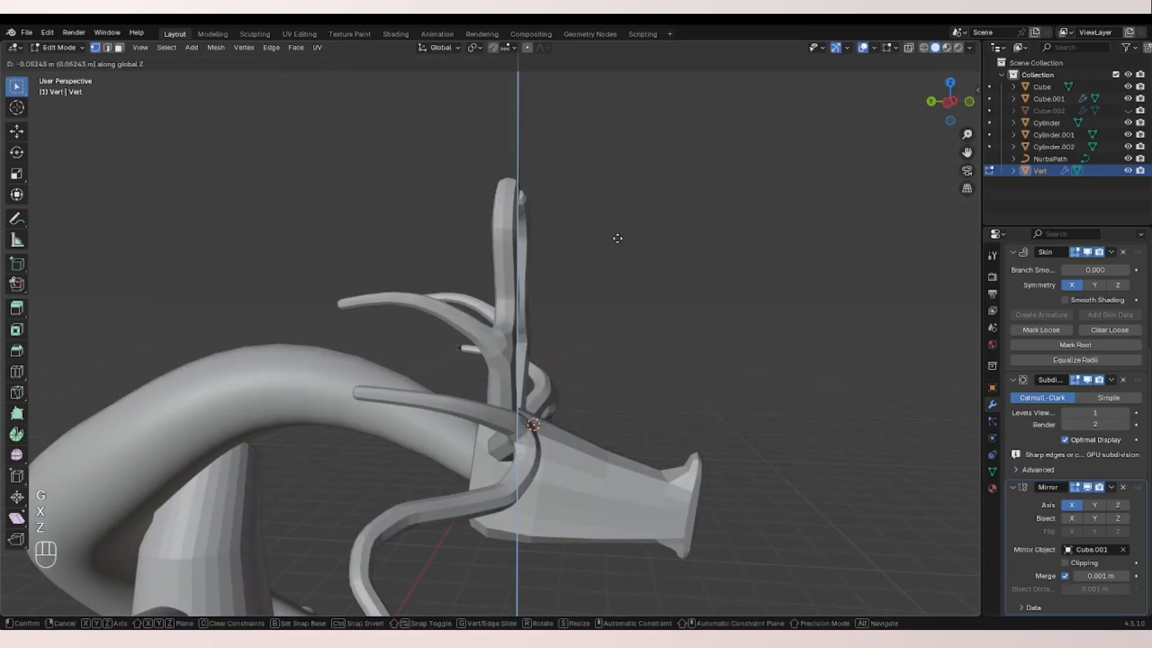
{"action": "key", "text": "y"}
{"action": "left_click", "coordinate": [571, 229]}
{"action": "key", "text": "r"}
{"action": "left_click", "coordinate": [570, 177]}
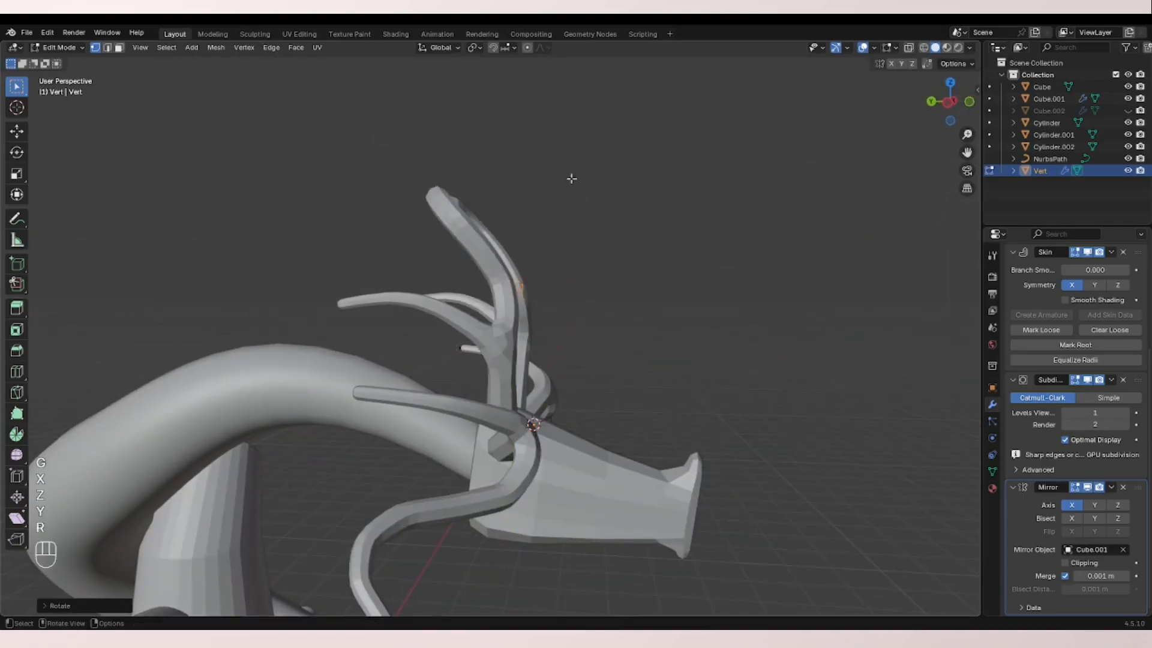
- Shrink the skin radii of the tall horn's upper vertices to taper it toward the tip
{"action": "middle_click_drag", "start_coordinate": [571, 179], "coordinate": [395, 217]}
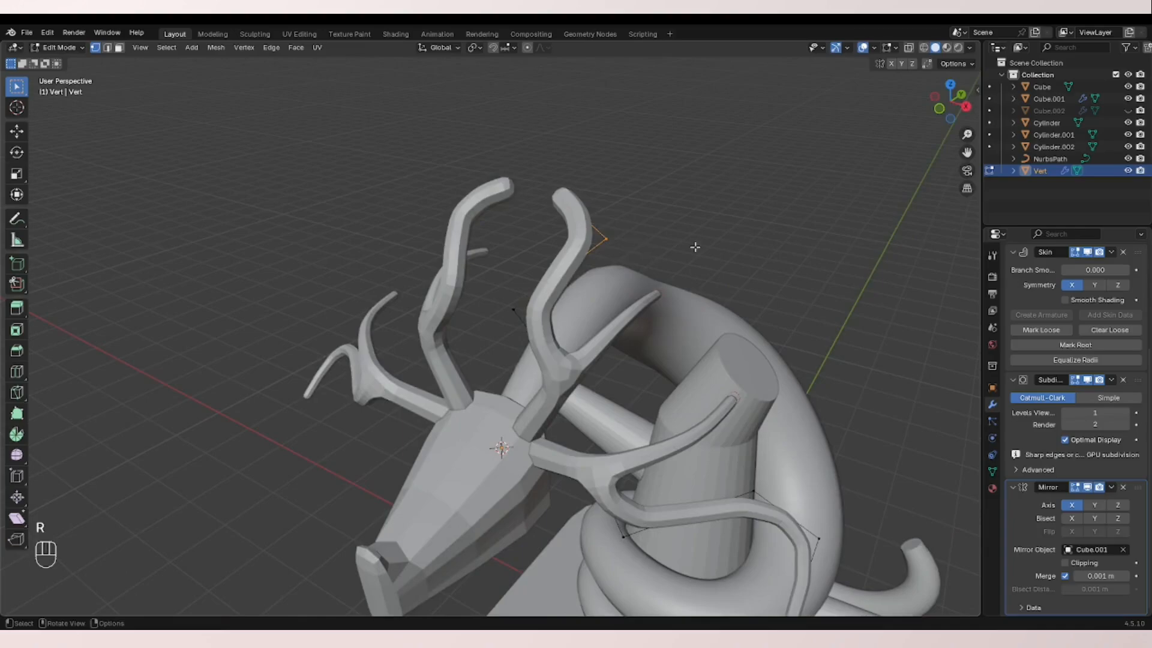
{"action": "key", "text": "ctrl+a"}
{"action": "left_click", "coordinate": [626, 229]}
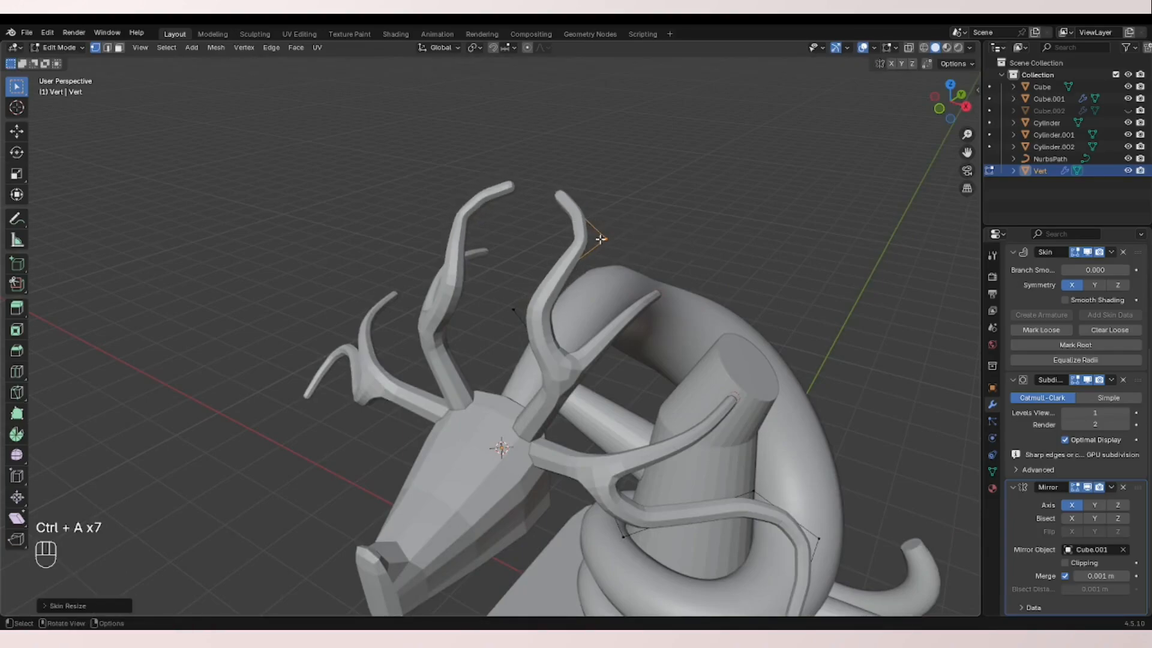
{"action": "key", "text": "ctrl+a"}
{"action": "left_click", "coordinate": [564, 297]}
{"action": "left_click", "coordinate": [519, 310]}
{"action": "key", "text": "ctrl+a"}
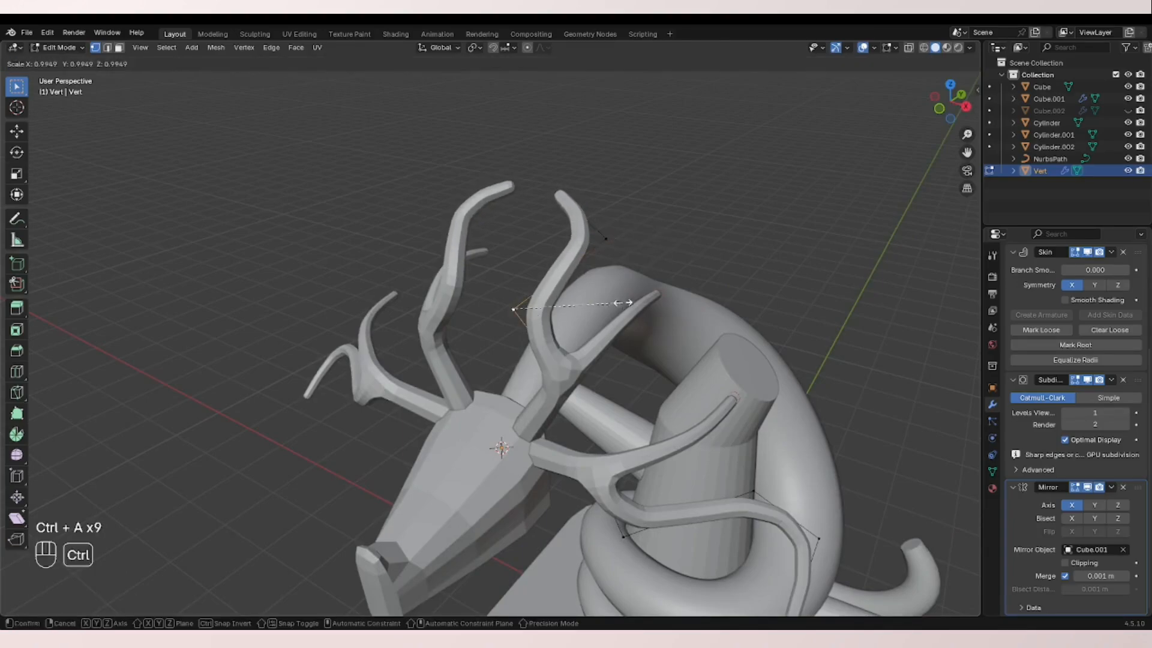
{"action": "left_click", "coordinate": [595, 299]}
{"action": "key", "text": "ctrl+a"}
{"action": "key", "text": "ctrl+a"}
- Finish editing the horns, return to Object Mode and deselect them
{"action": "middle_click_drag", "start_coordinate": [594, 298], "coordinate": [711, 288]}
{"action": "scroll", "coordinate": [696, 308], "scroll_direction": "down", "scroll_amount": 3}
{"action": "key", "text": "ctrl+Tab"}
{"action": "left_click", "coordinate": [711, 299]}
{"action": "left_click_drag", "start_coordinate": [649, 299], "coordinate": [520, 399]}
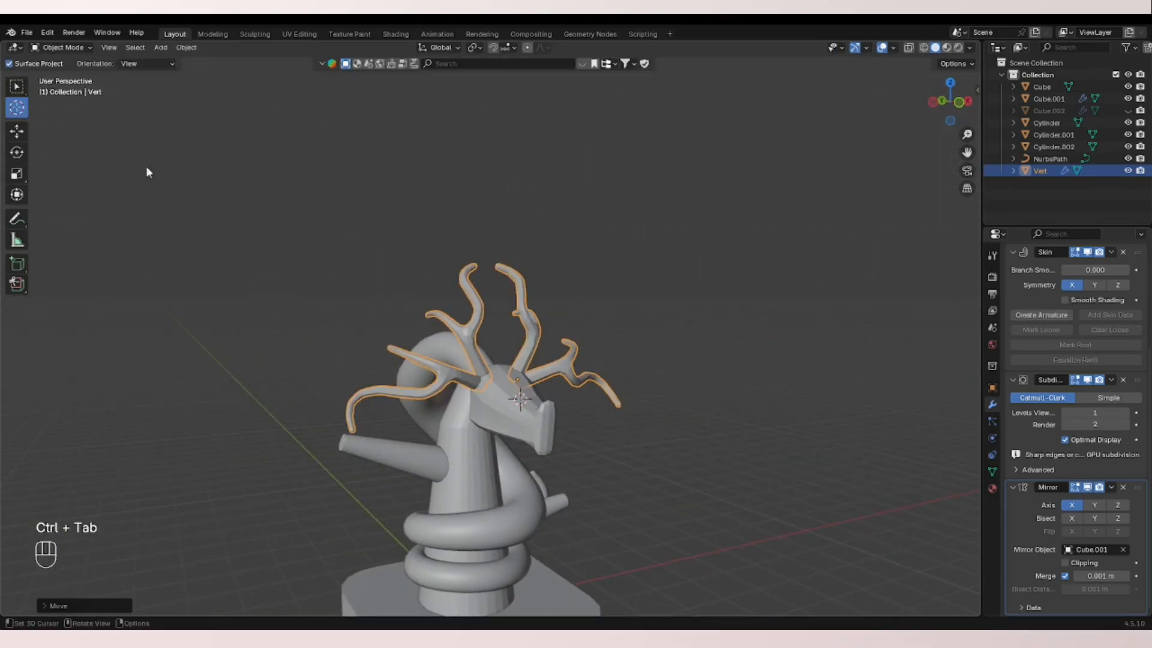
{"action": "left_click", "coordinate": [779, 263]}
- Duplicate the snake's head mesh in place and hide the copy as a backup
{"action": "middle_click_drag", "start_coordinate": [893, 203], "coordinate": [552, 248]}
{"action": "left_click", "coordinate": [461, 414]}
{"action": "key", "text": "shift+d"}
{"action": "left_click", "coordinate": [477, 467]}
{"action": "key", "text": "h"}
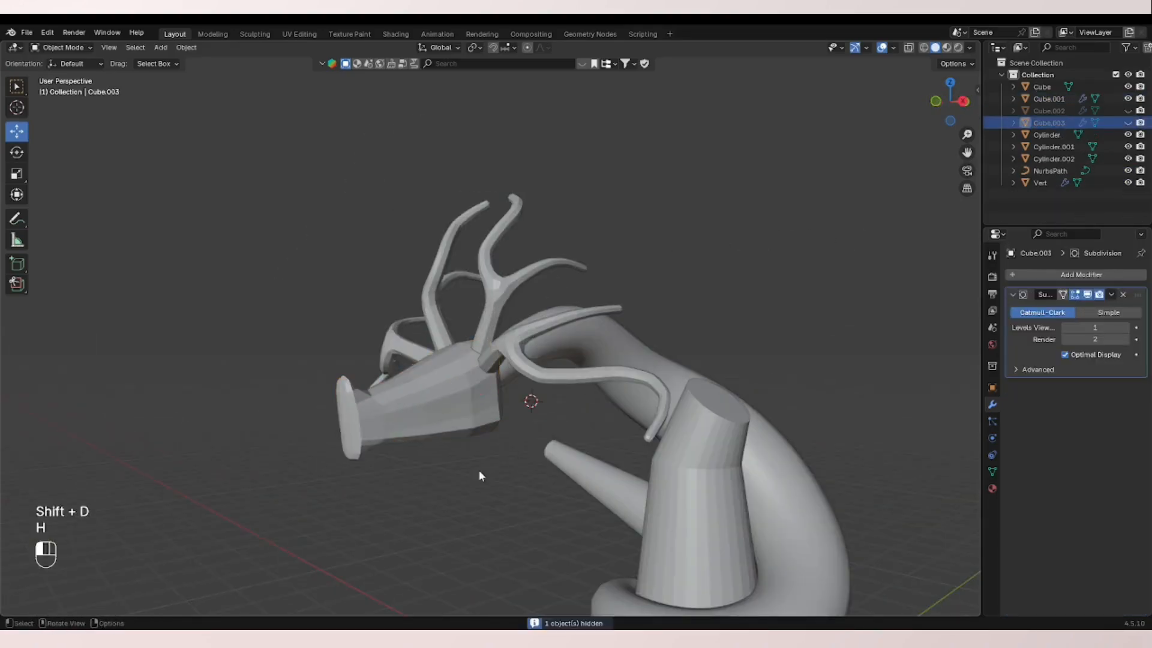
{"action": "middle_click_drag", "start_coordinate": [478, 469], "coordinate": [540, 465]}
{"action": "left_click", "coordinate": [473, 377]}
{"action": "middle_click_drag", "start_coordinate": [675, 384], "coordinate": [576, 343]}
{"action": "left_click", "coordinate": [703, 393]}
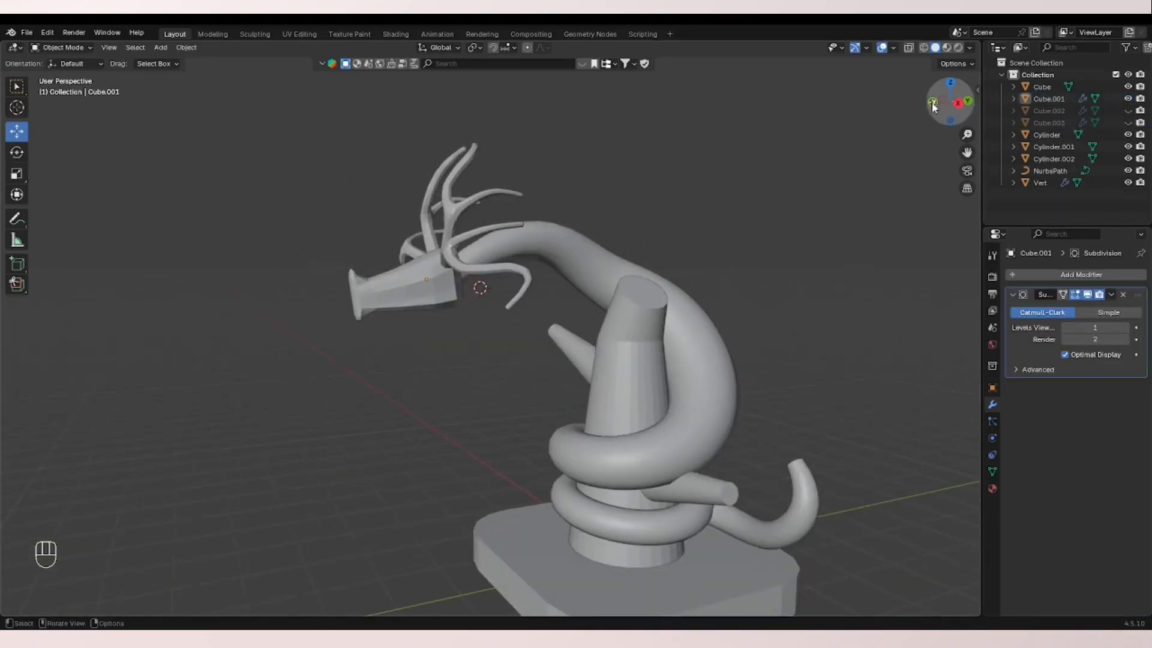
- Delete the control points of the snake body's lowest coil and tail
{"action": "left_click", "coordinate": [934, 103]}
{"action": "left_click", "coordinate": [563, 431]}
{"action": "left_click", "coordinate": [666, 414]}
{"action": "middle_click_drag", "start_coordinate": [666, 414], "coordinate": [595, 413]}
{"action": "left_click", "coordinate": [596, 413]}
{"action": "key", "text": "Tab"}
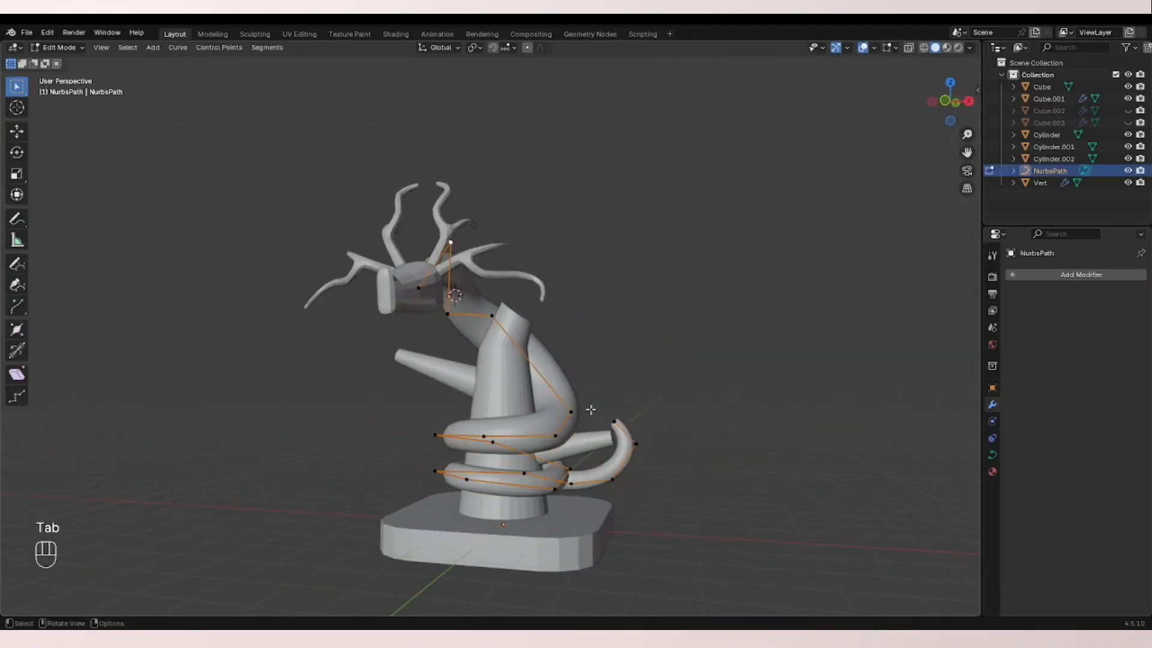
{"action": "middle_click_drag", "start_coordinate": [685, 520], "coordinate": [383, 536]}
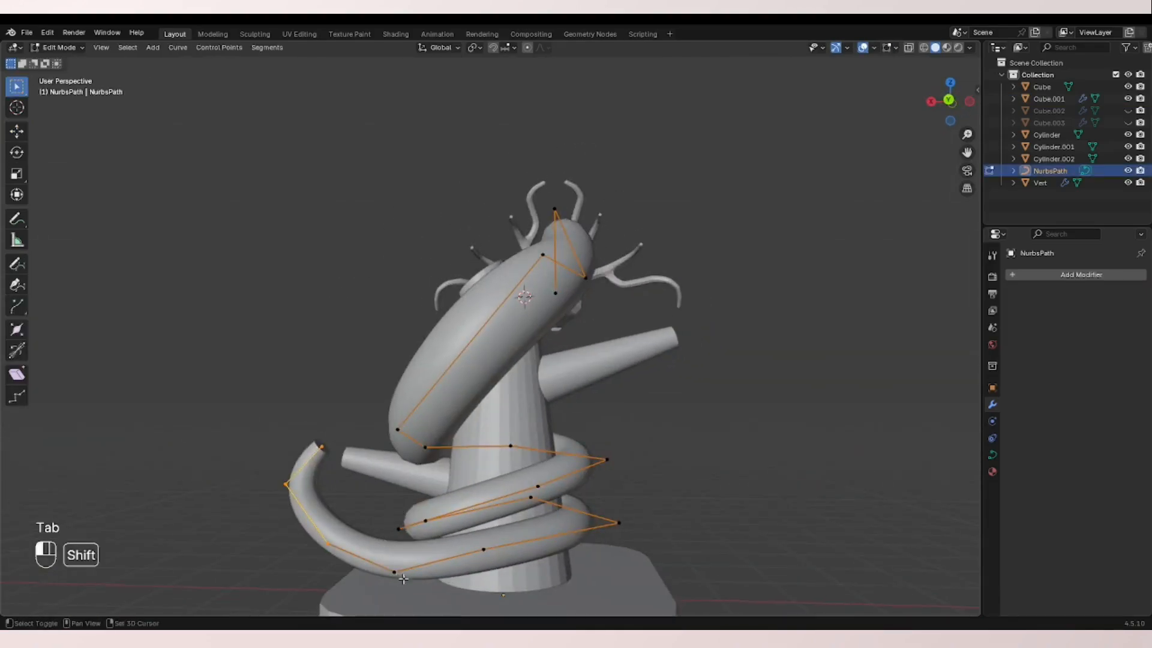
{"action": "middle_click_drag", "start_coordinate": [441, 511], "coordinate": [644, 513]}
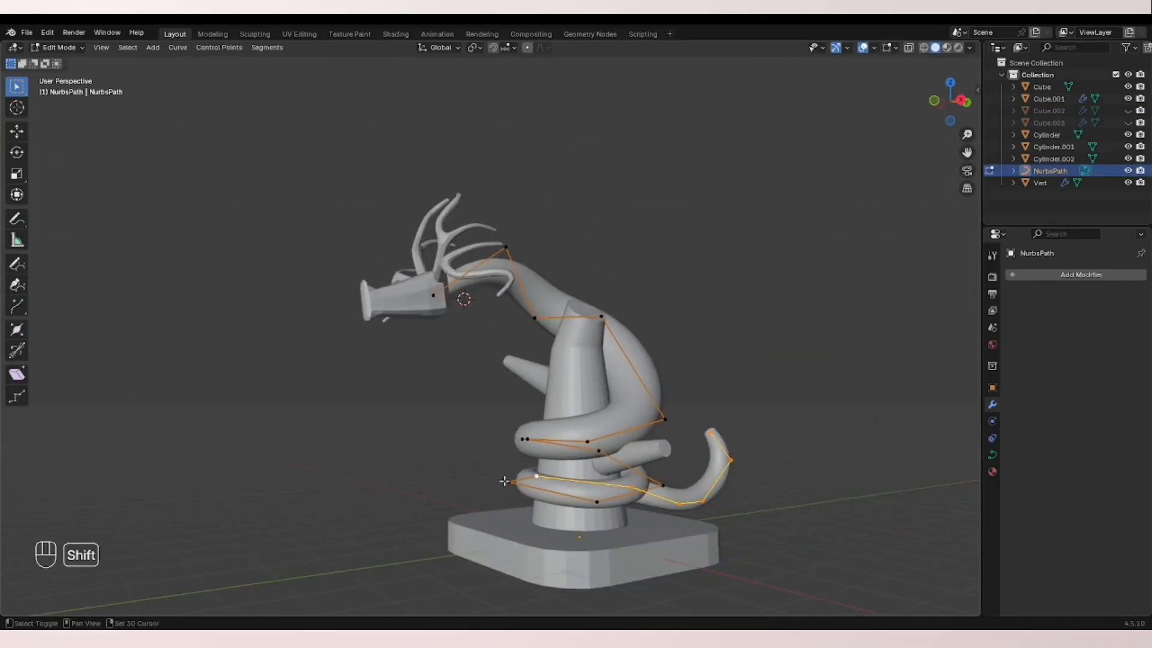
{"action": "left_click", "coordinate": [639, 499]}
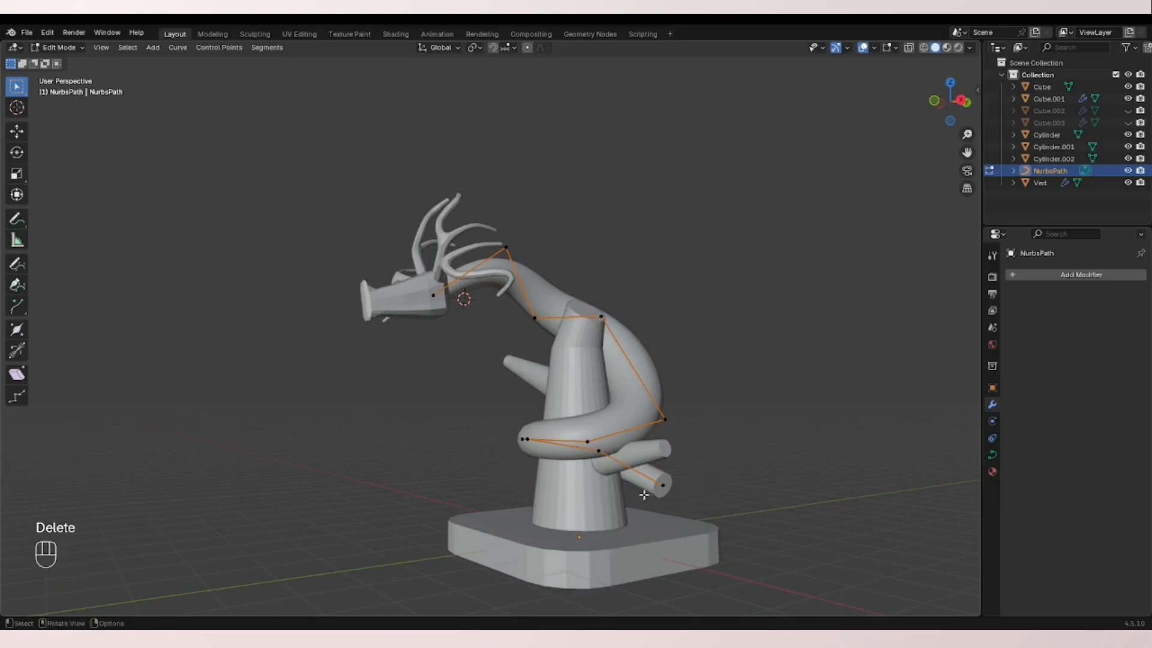
- Extrude the body curve's open end four times to form a new tail that sweeps outward and curls upward
{"action": "middle_click_drag", "start_coordinate": [639, 498], "coordinate": [453, 483]}
{"action": "key", "text": "e"}
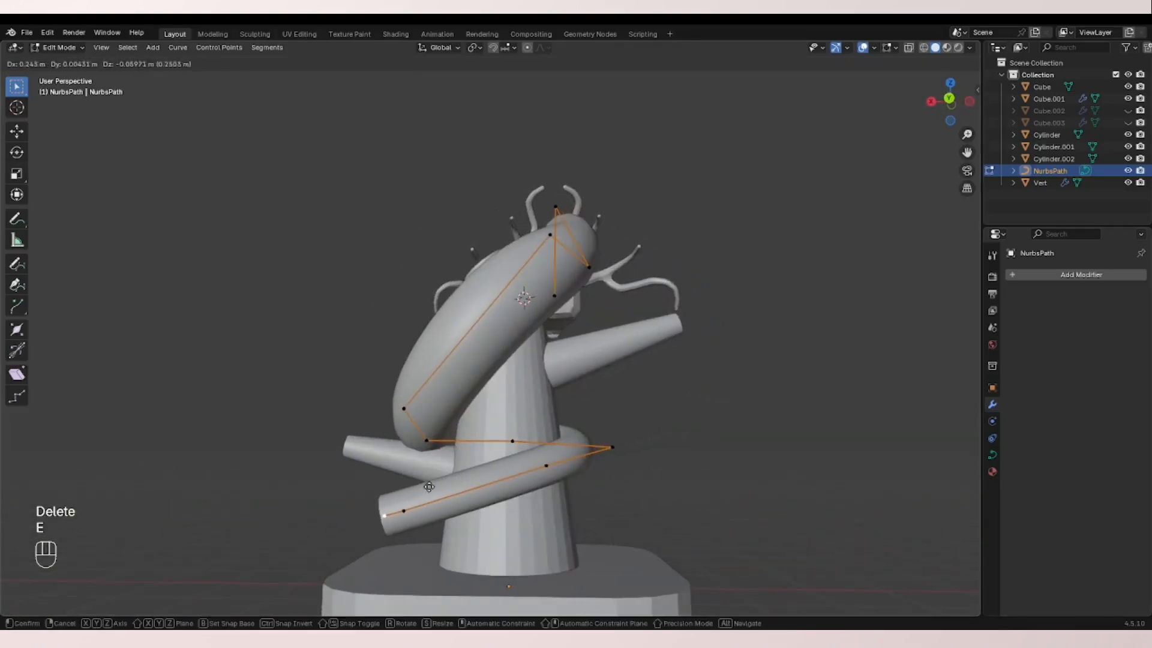
{"action": "left_click", "coordinate": [312, 489]}
{"action": "key", "text": "e"}
{"action": "left_click", "coordinate": [268, 365]}
{"action": "key", "text": "e"}
{"action": "left_click", "coordinate": [344, 327]}
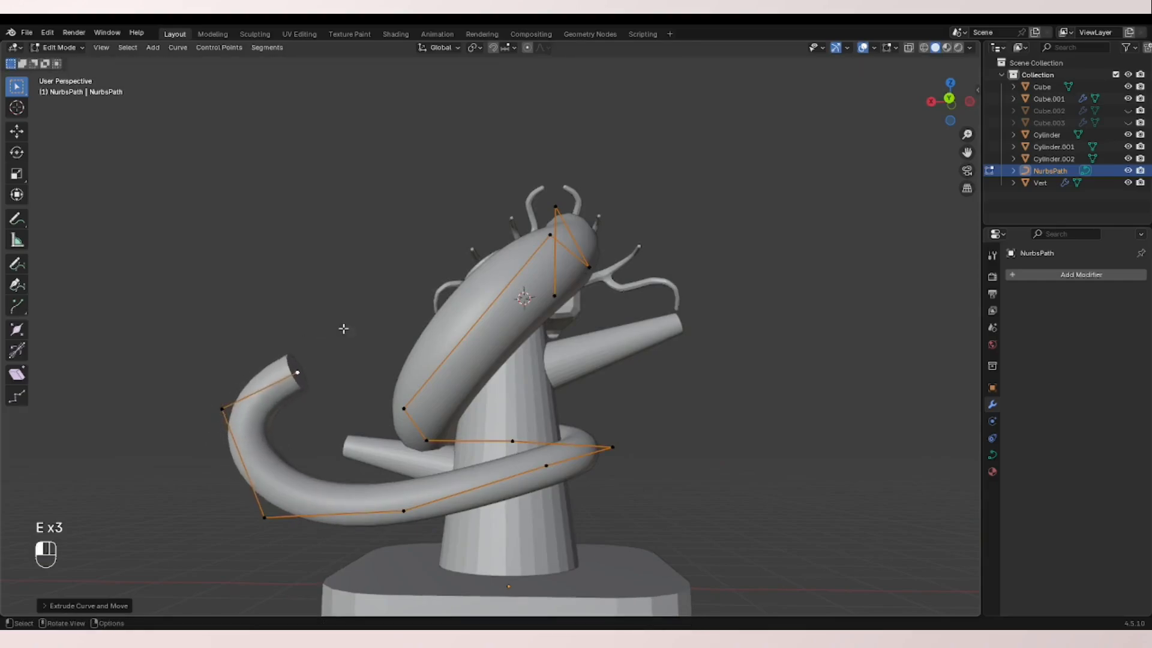
{"action": "key", "text": "e"}
{"action": "left_click", "coordinate": [369, 353]}
- Reposition the tail's control points in the back view to lower its sweep toward the base and tighten its curled tip
{"action": "left_click", "coordinate": [950, 99]}
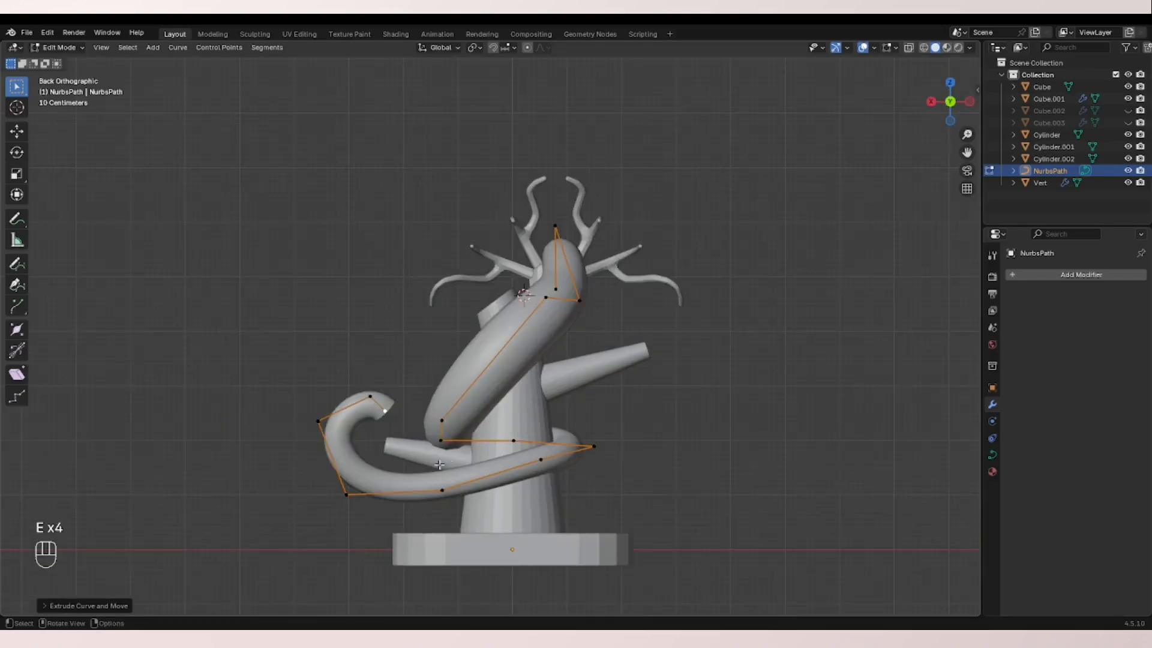
{"action": "key", "text": "g"}
{"action": "left_click", "coordinate": [540, 453]}
{"action": "left_click", "coordinate": [540, 453]}
{"action": "key", "text": "g"}
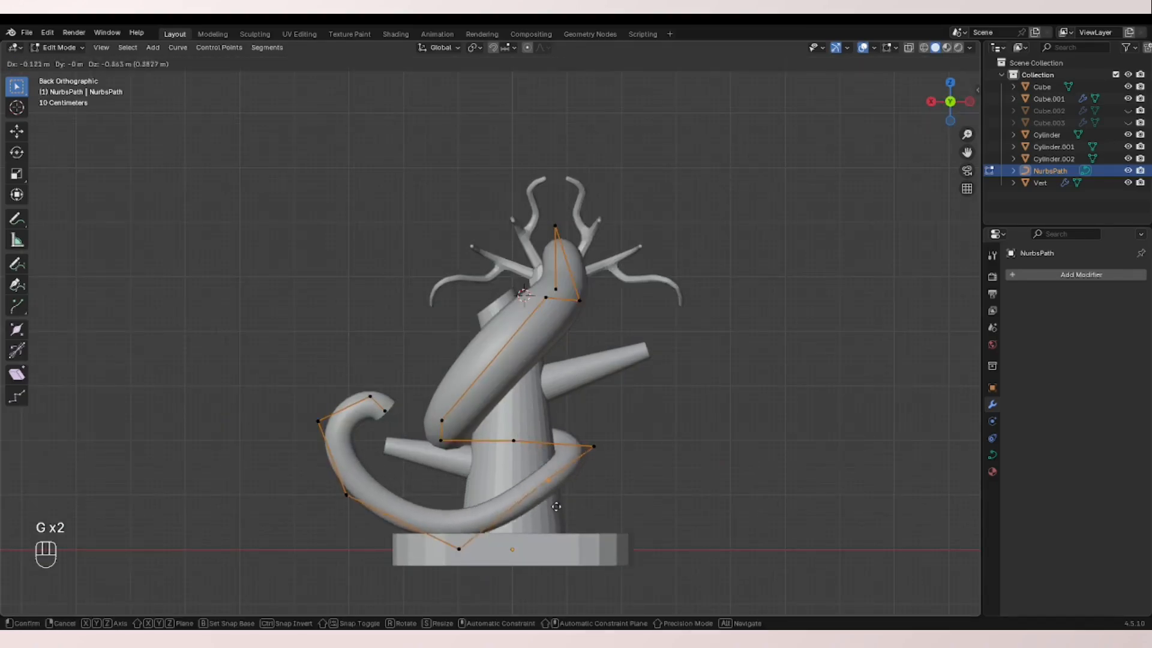
{"action": "left_click", "coordinate": [554, 501]}
{"action": "left_click", "coordinate": [315, 472]}
{"action": "key", "text": "g"}
{"action": "left_click", "coordinate": [371, 515]}
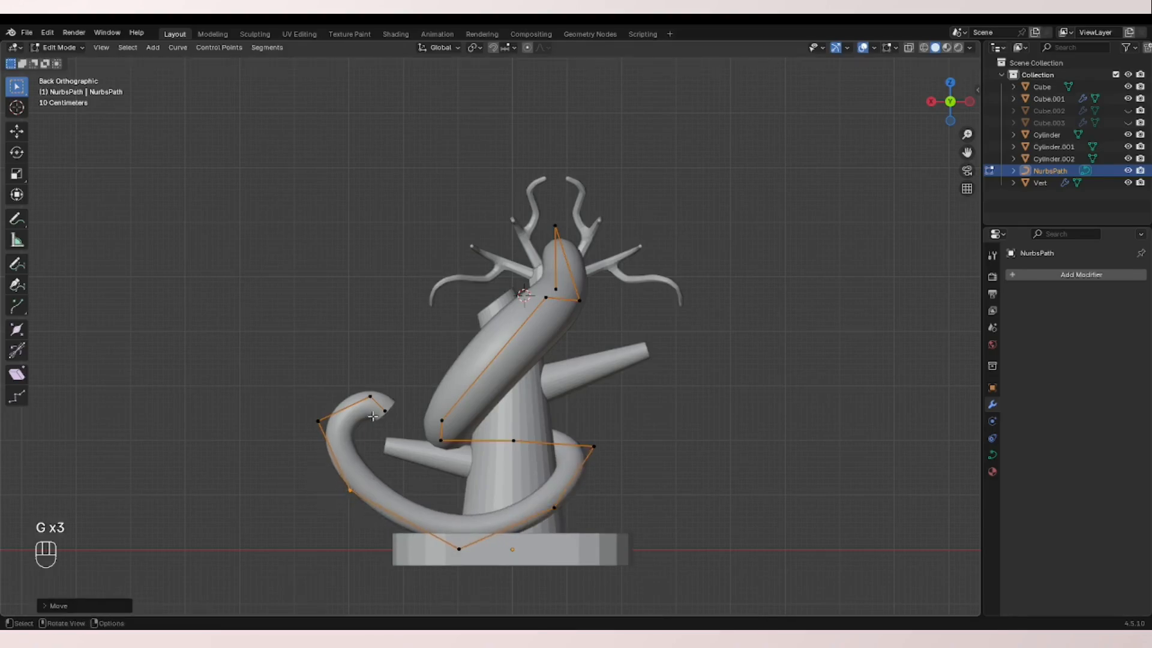
{"action": "left_click", "coordinate": [385, 414]}
{"action": "key", "text": "g"}
{"action": "left_click", "coordinate": [394, 428]}
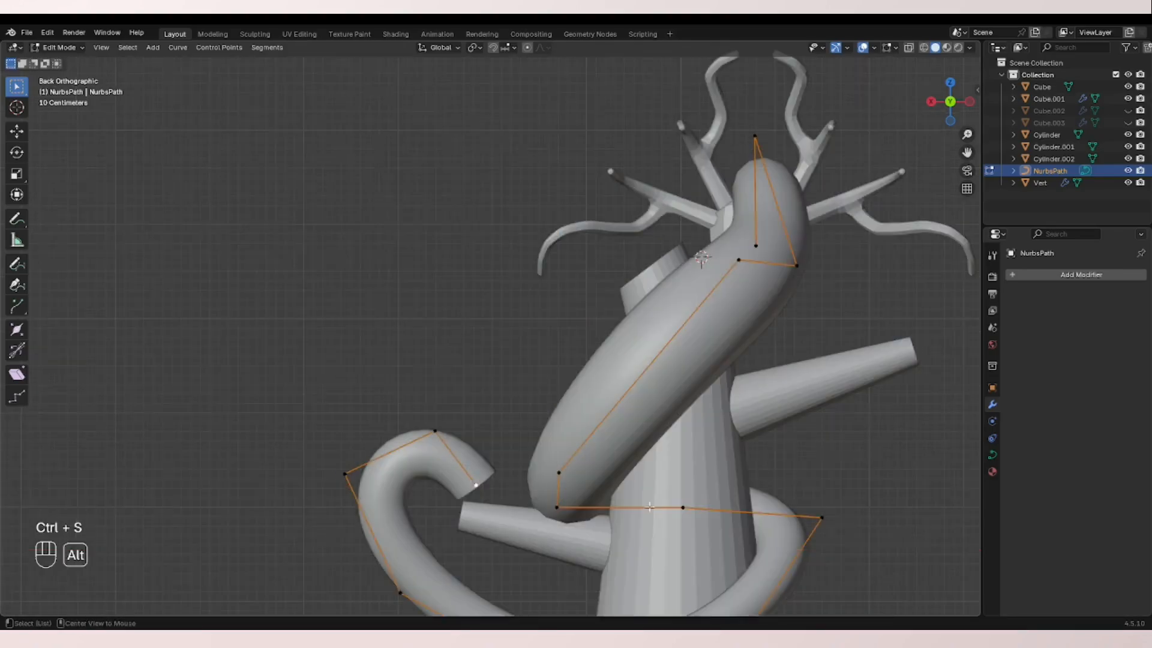
- Shrink the radii of the tail's control points so it tapers gradually from the lower sweep to the tip
{"action": "key", "text": "alt+s"}
{"action": "left_click", "coordinate": [510, 495]}
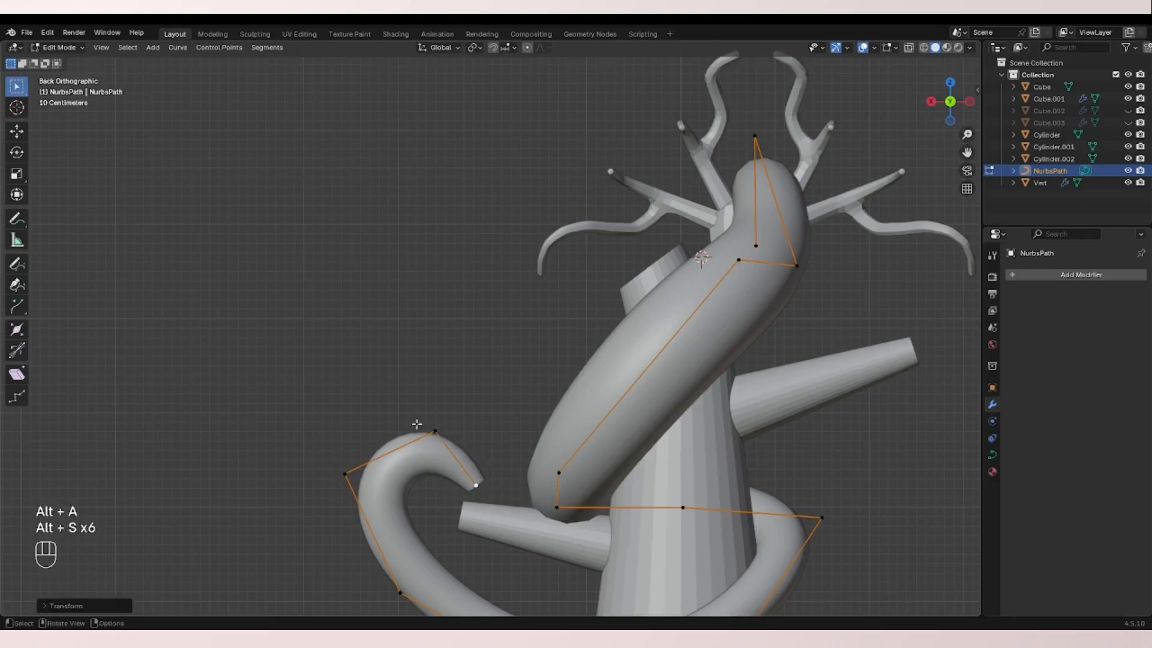
{"action": "left_click", "coordinate": [429, 429]}
{"action": "key", "text": "alt+s"}
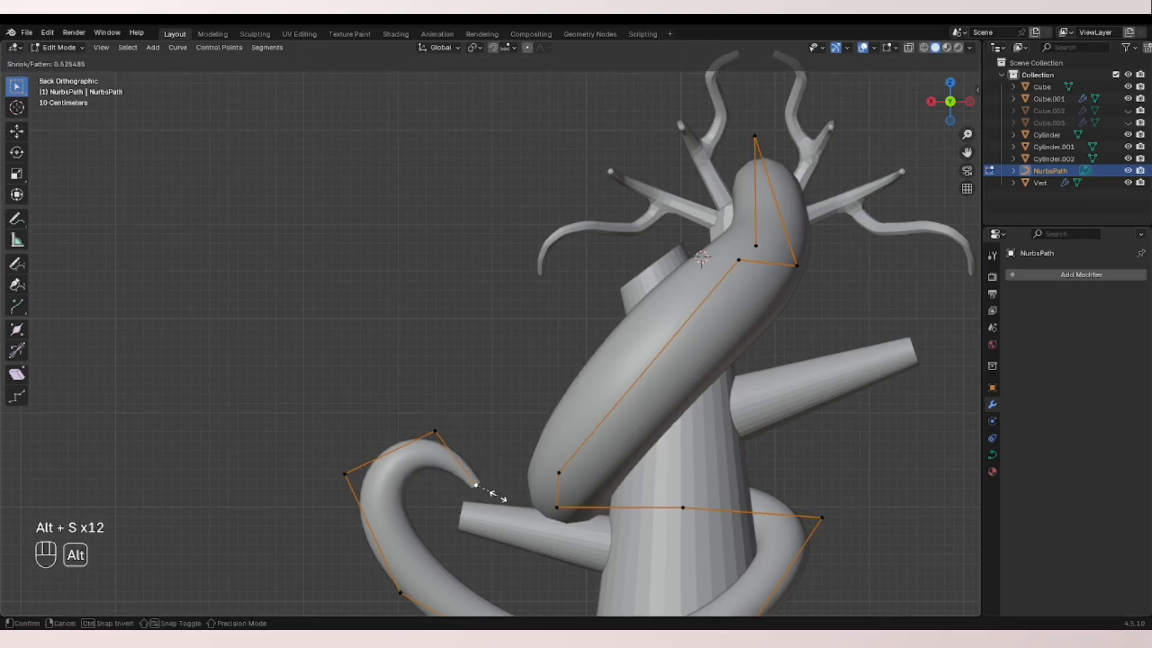
{"action": "key", "text": "alt+s"}
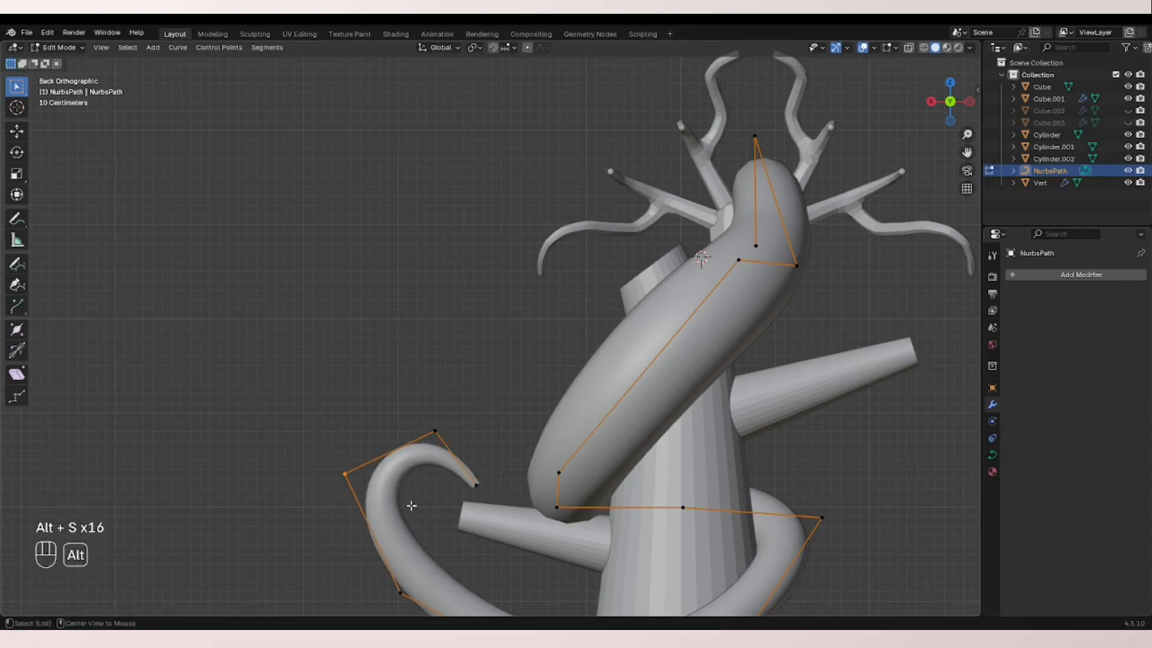
{"action": "key", "text": "alt+s"}
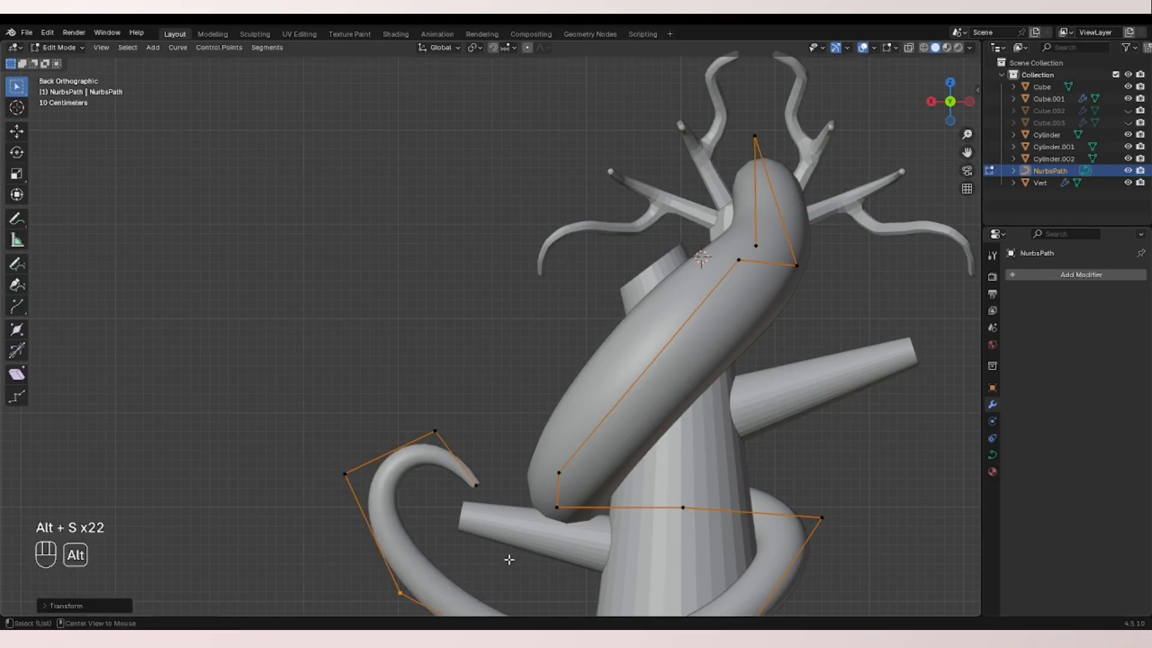
{"action": "scroll", "coordinate": [509, 559], "scroll_direction": "down", "scroll_amount": 2}
{"action": "middle_click_drag", "start_coordinate": [509, 559], "coordinate": [484, 522], "text": "shift"}
{"action": "key", "text": "alt+s"}
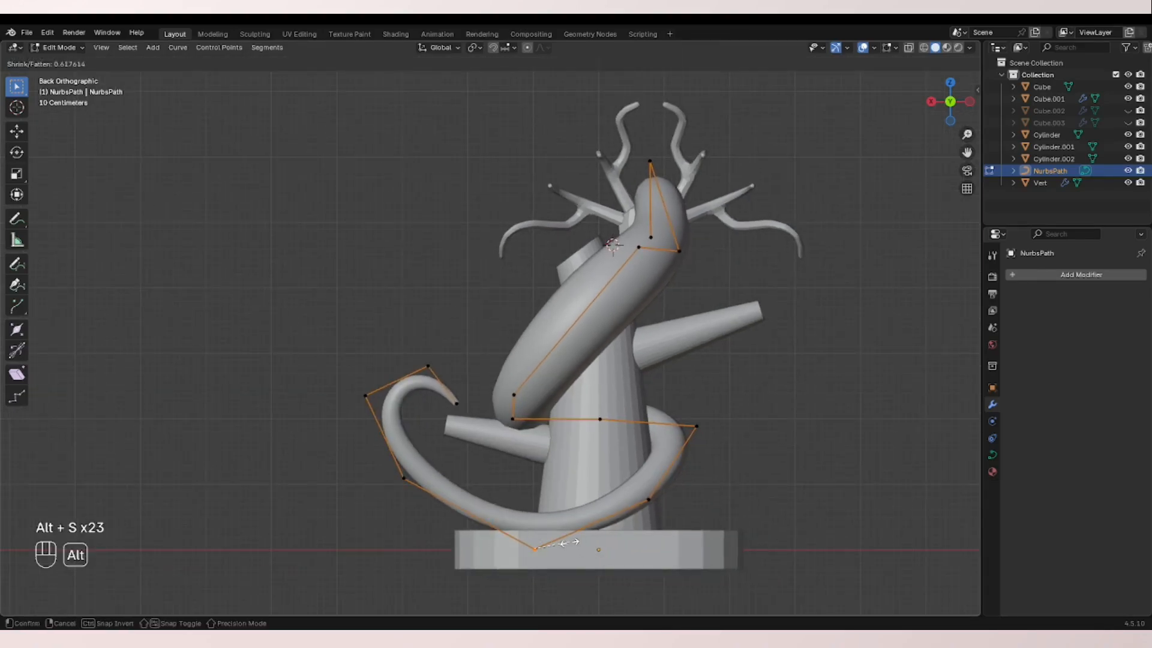
{"action": "left_click", "coordinate": [577, 545]}
- Leave the body curve's Edit Mode and view the new tail from around the model
{"action": "middle_click_drag", "start_coordinate": [420, 489], "coordinate": [669, 508]}
{"action": "key", "text": "ctrl+Tab"}
{"action": "left_click", "coordinate": [633, 508]}
{"action": "left_click", "coordinate": [545, 503]}
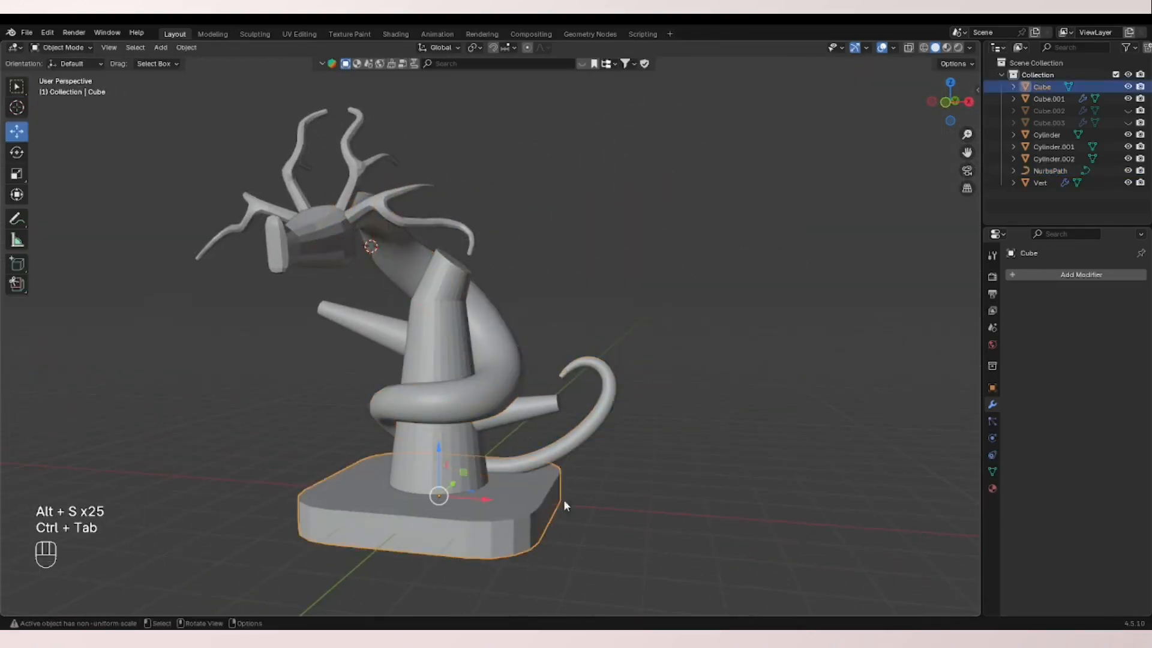
{"action": "middle_click_drag", "start_coordinate": [570, 499], "coordinate": [534, 492]}
{"action": "left_click", "coordinate": [690, 420]}
{"action": "left_click", "coordinate": [967, 189]}
{"action": "middle_click_drag", "start_coordinate": [756, 318], "coordinate": [708, 390]}
- Try moving the horns and undo the move
{"action": "left_click", "coordinate": [630, 264]}
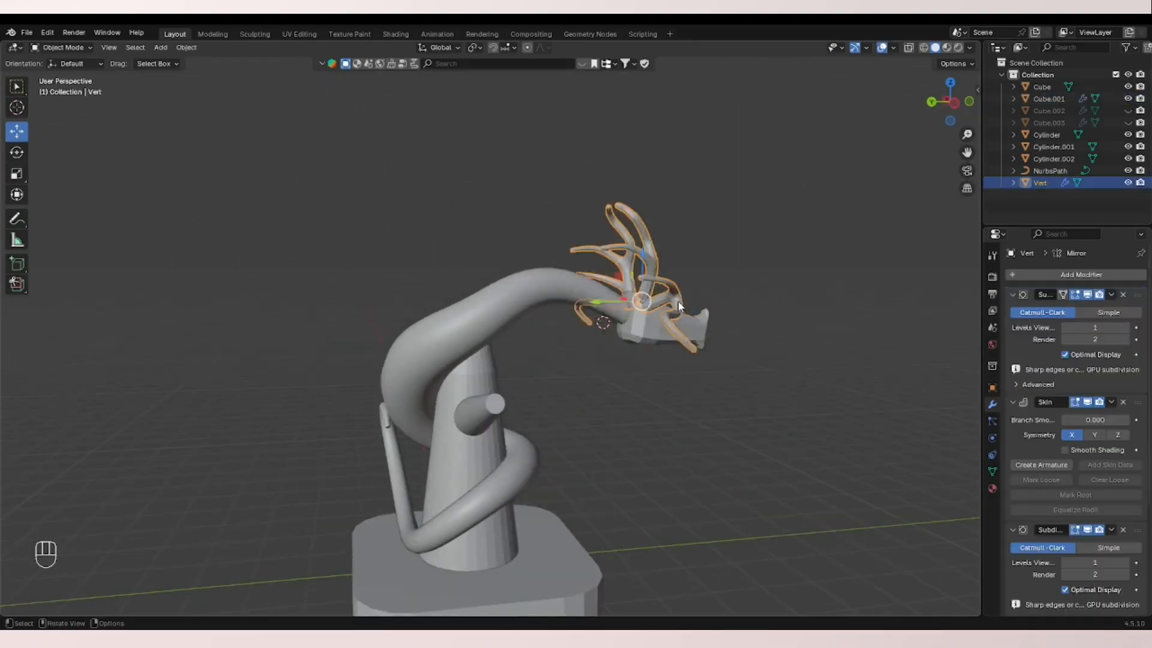
{"action": "key", "text": "g"}
{"action": "key", "text": "ctrl+z"}
- Place the 3D cursor beside the upper trunk and the snake's body, and add a single-vertex mesh there
{"action": "left_click", "coordinate": [831, 607]}
{"action": "middle_click_drag", "start_coordinate": [831, 607], "coordinate": [288, 474]}
{"action": "scroll", "coordinate": [288, 474], "scroll_direction": "up", "scroll_amount": 3}
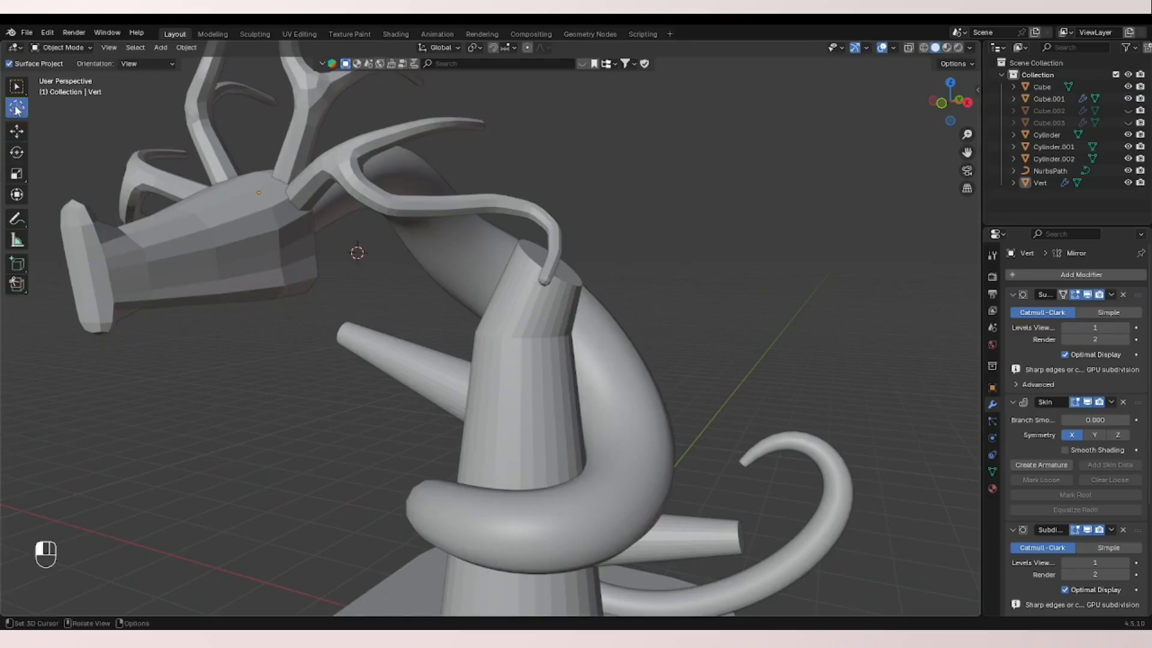
{"action": "left_click", "coordinate": [590, 350]}
{"action": "key", "text": "shift+a"}
{"action": "mouse_move", "coordinate": [588, 338]}
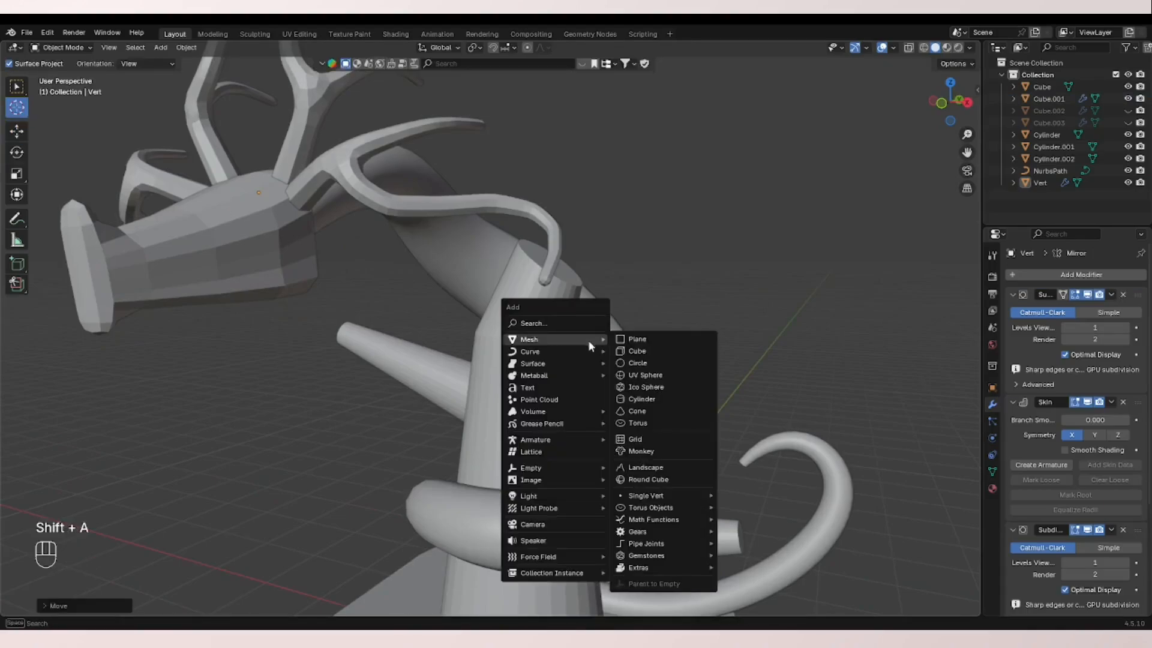
{"action": "mouse_move", "coordinate": [668, 499]}
{"action": "left_click", "coordinate": [729, 497]}
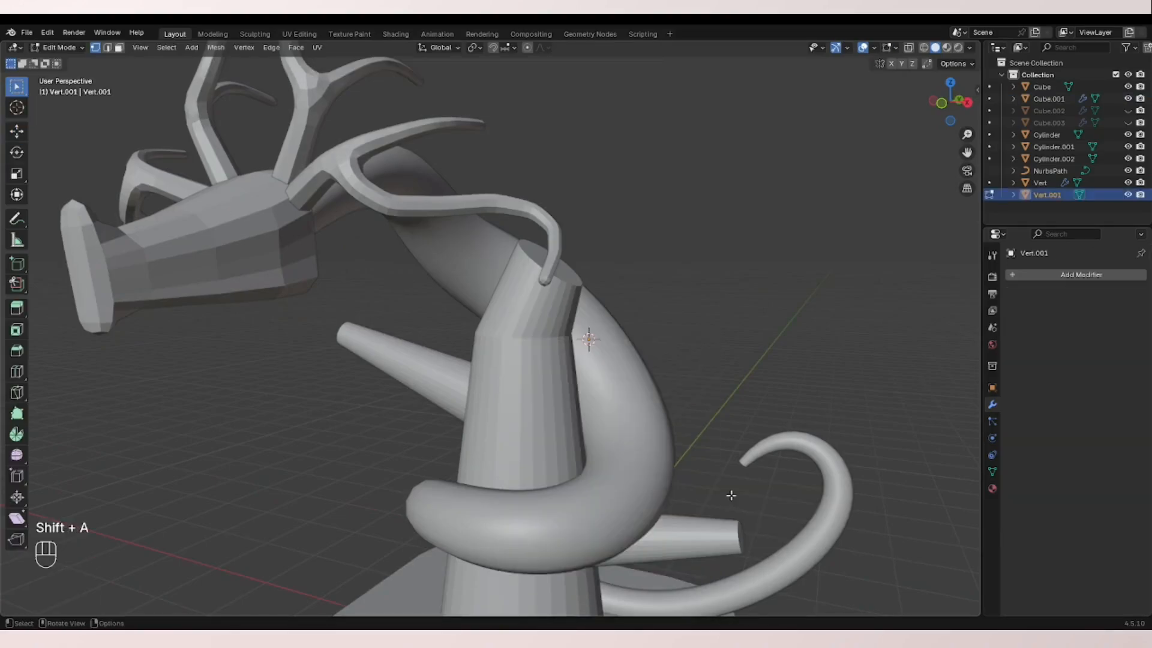
- Add a Skin modifier followed by a Subdivision Surface modifier to the new vertex
{"action": "left_click", "coordinate": [1057, 276]}
{"action": "type", "text": "s"}
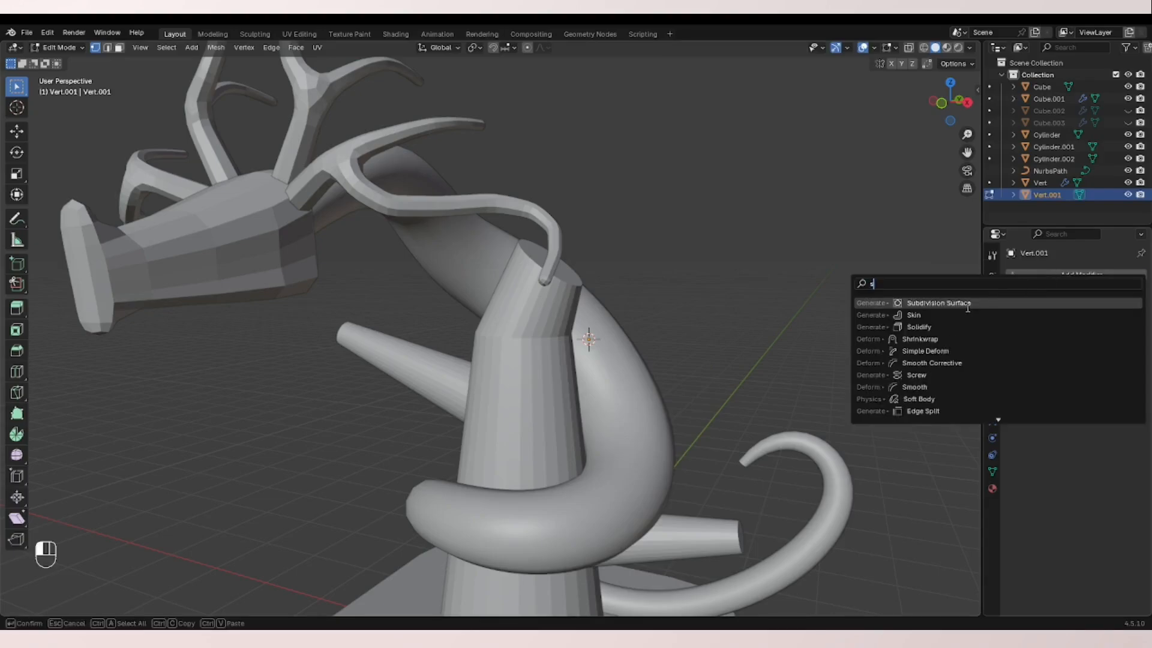
{"action": "key", "text": "Return"}
{"action": "left_click", "coordinate": [1058, 276]}
{"action": "type", "text": "s"}
{"action": "key", "text": "Down"}
{"action": "key", "text": "Return"}
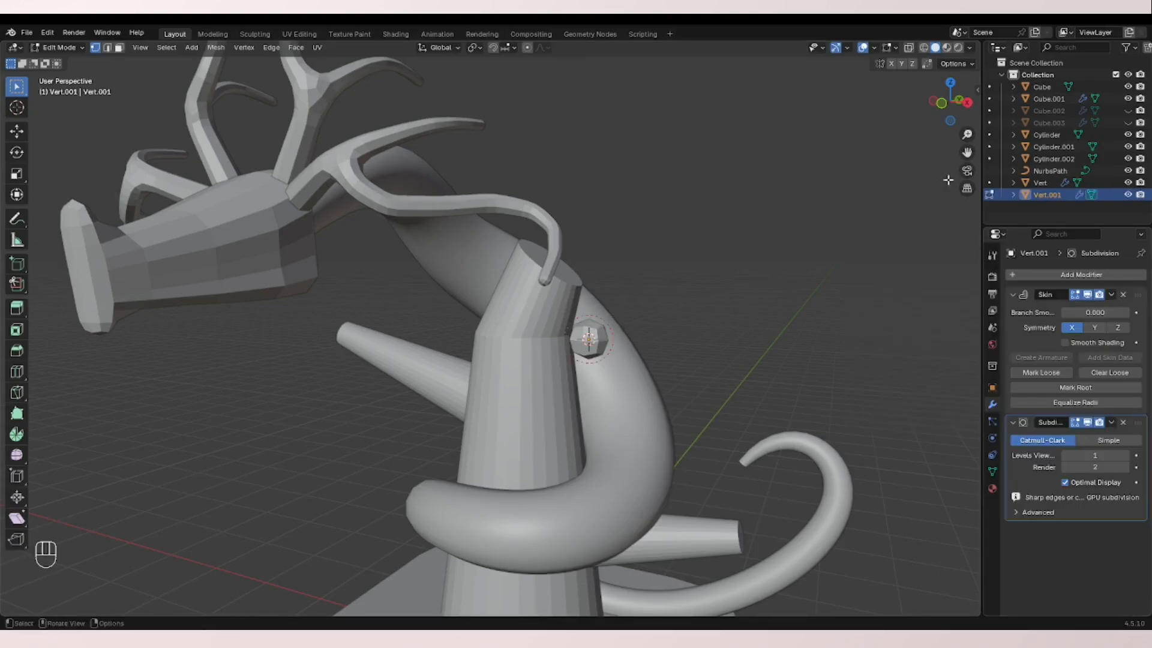
- Enlarge the new vertex's skin and position it between the upper trunk and the snake's body
{"action": "left_click", "coordinate": [972, 103]}
{"action": "key", "text": "g"}
{"action": "left_click", "coordinate": [711, 218]}
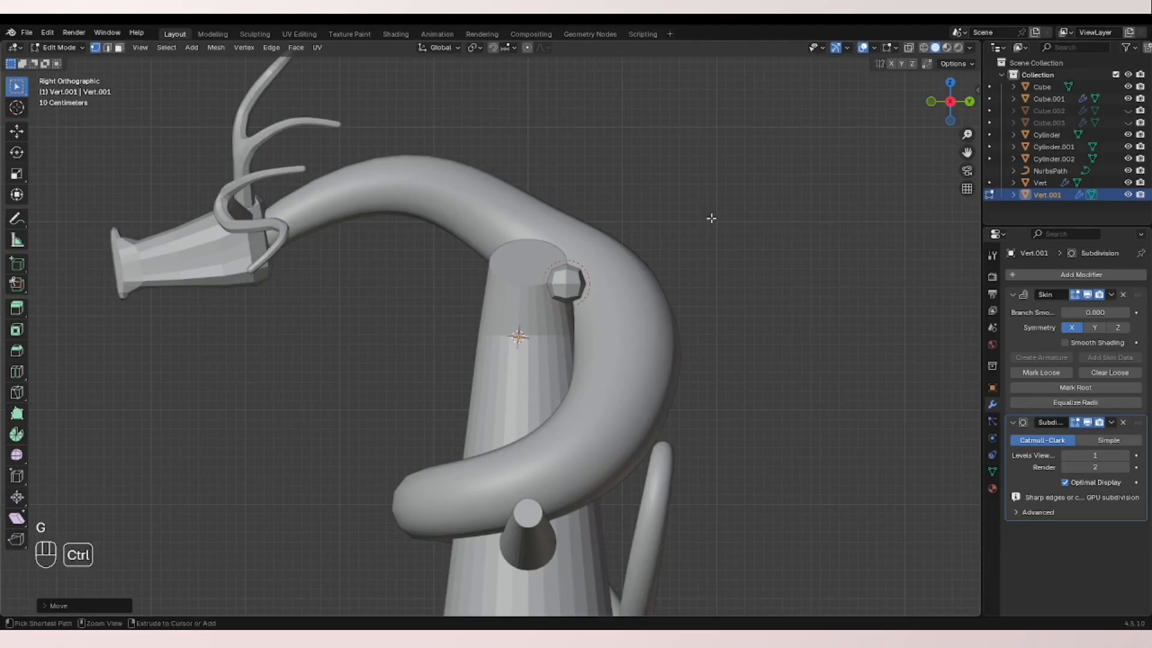
{"action": "key", "text": "ctrl+a"}
{"action": "left_click", "coordinate": [799, 301]}
{"action": "key", "text": "g"}
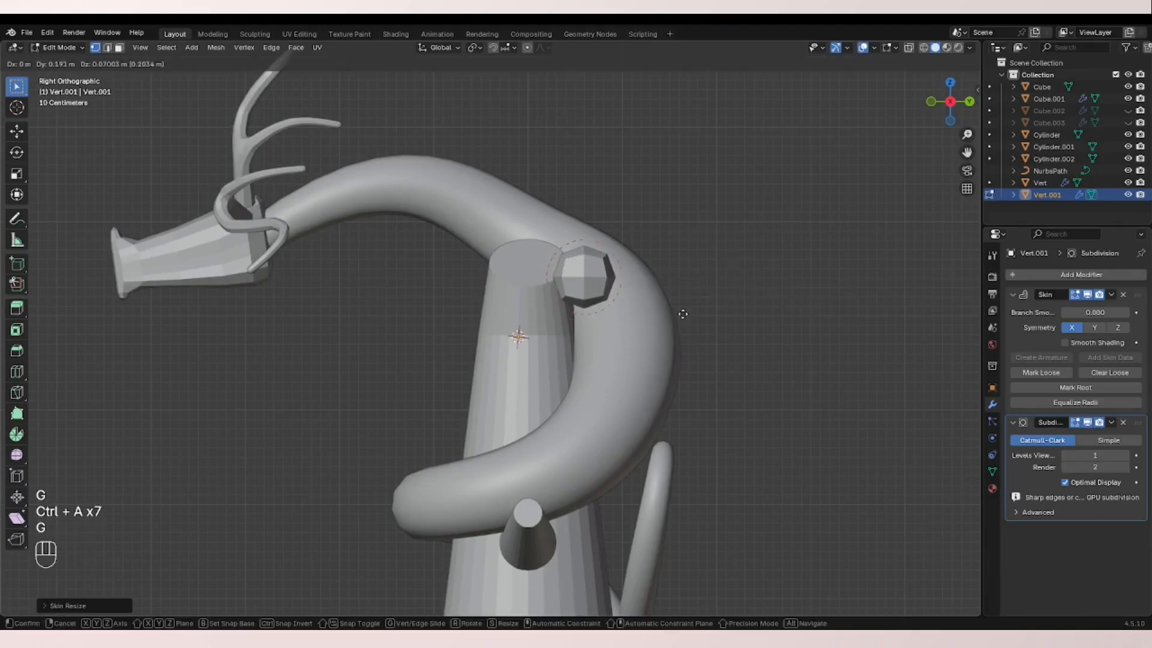
{"action": "left_click", "coordinate": [683, 314]}
{"action": "middle_click_drag", "start_coordinate": [684, 314], "coordinate": [774, 330]}
{"action": "key", "text": "g"}
{"action": "left_click", "coordinate": [646, 316]}
{"action": "middle_click_drag", "start_coordinate": [646, 315], "coordinate": [598, 311]}
{"action": "scroll", "coordinate": [642, 286], "scroll_direction": "up", "scroll_amount": 4}
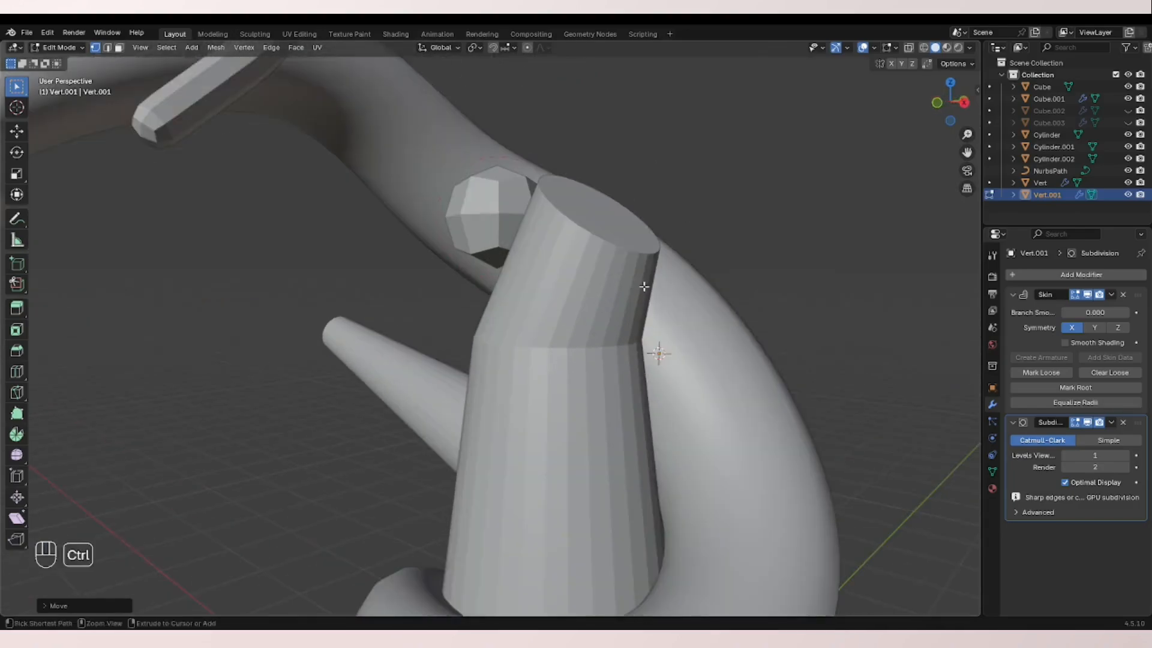
- Adjust the vertex's skin radius and tuck it against the snake's body beside the trunk top
{"action": "key", "text": "ctrl+a"}
{"action": "left_click", "coordinate": [583, 257]}
{"action": "key", "text": "ctrl+a"}
{"action": "left_click", "coordinate": [584, 257]}
{"action": "middle_click_drag", "start_coordinate": [585, 258], "coordinate": [488, 241]}
{"action": "scroll", "coordinate": [648, 251], "scroll_direction": "up", "scroll_amount": 1}
{"action": "key", "text": "g"}
{"action": "left_click", "coordinate": [461, 246]}
- Extrude the vertex three times down along the trunk to form a limb
{"action": "key", "text": "e"}
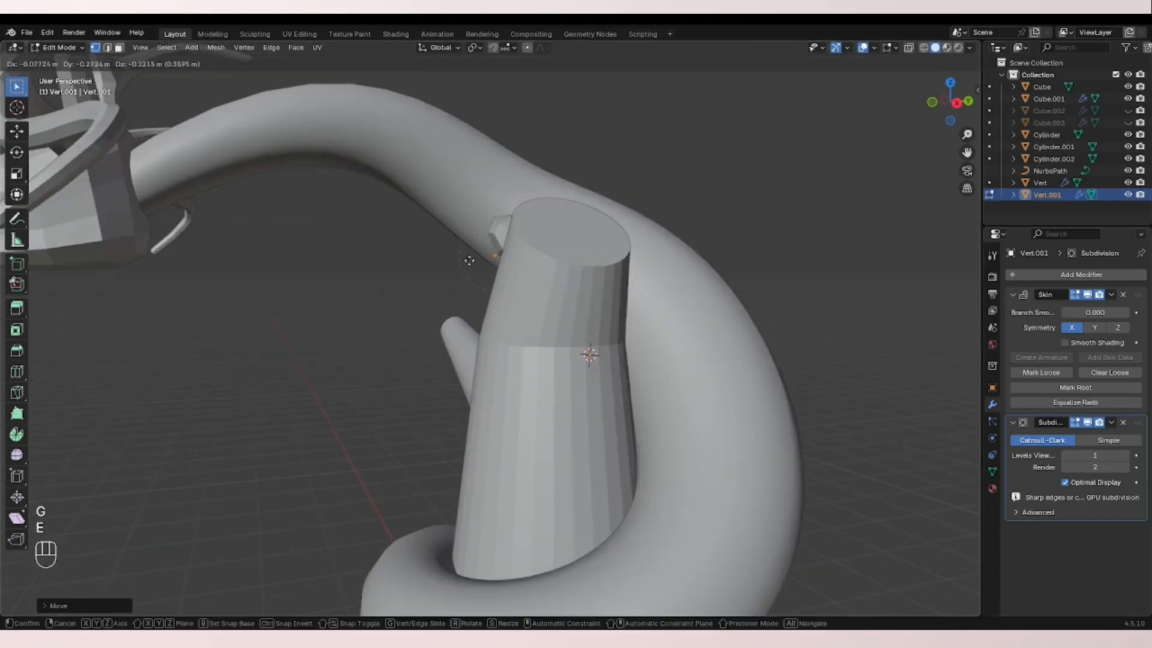
{"action": "left_click", "coordinate": [452, 284]}
{"action": "key", "text": "e"}
{"action": "left_click", "coordinate": [450, 314]}
{"action": "key", "text": "e"}
{"action": "left_click", "coordinate": [454, 344]}
{"action": "middle_click_drag", "start_coordinate": [455, 344], "coordinate": [607, 324]}
{"action": "key", "text": "a"}
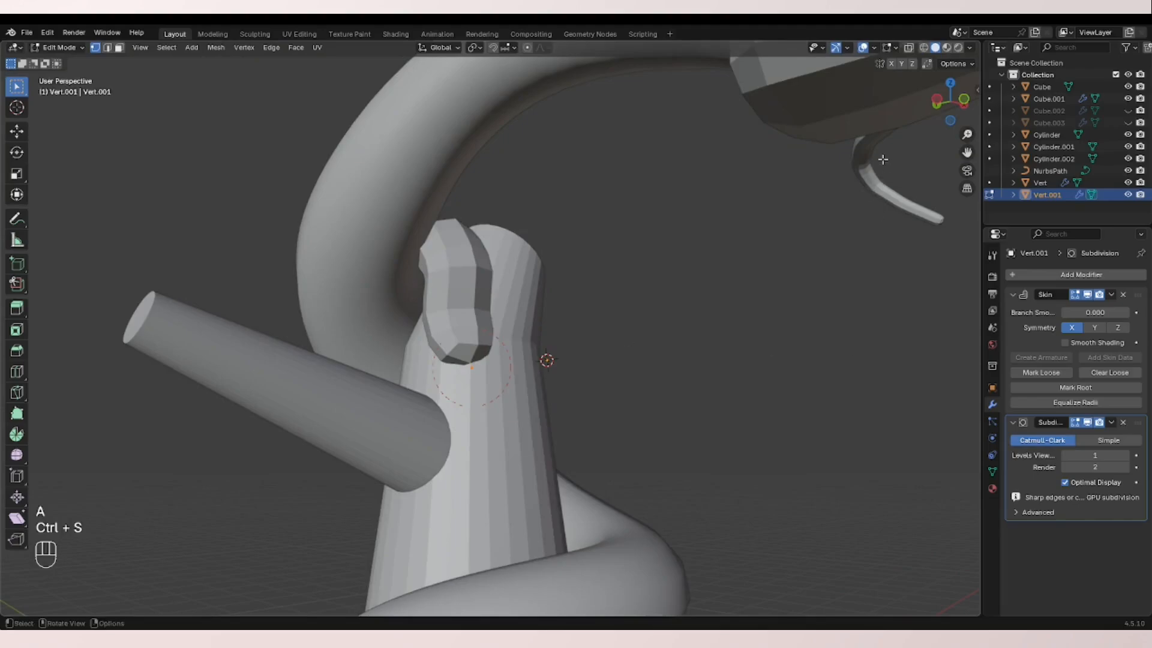
- Adjust the new limb's skin thickness, checking its shape from several sides
{"action": "middle_click_drag", "start_coordinate": [666, 321], "coordinate": [642, 330]}
{"action": "key", "text": "ctrl+a"}
{"action": "key", "text": "ctrl+a"}
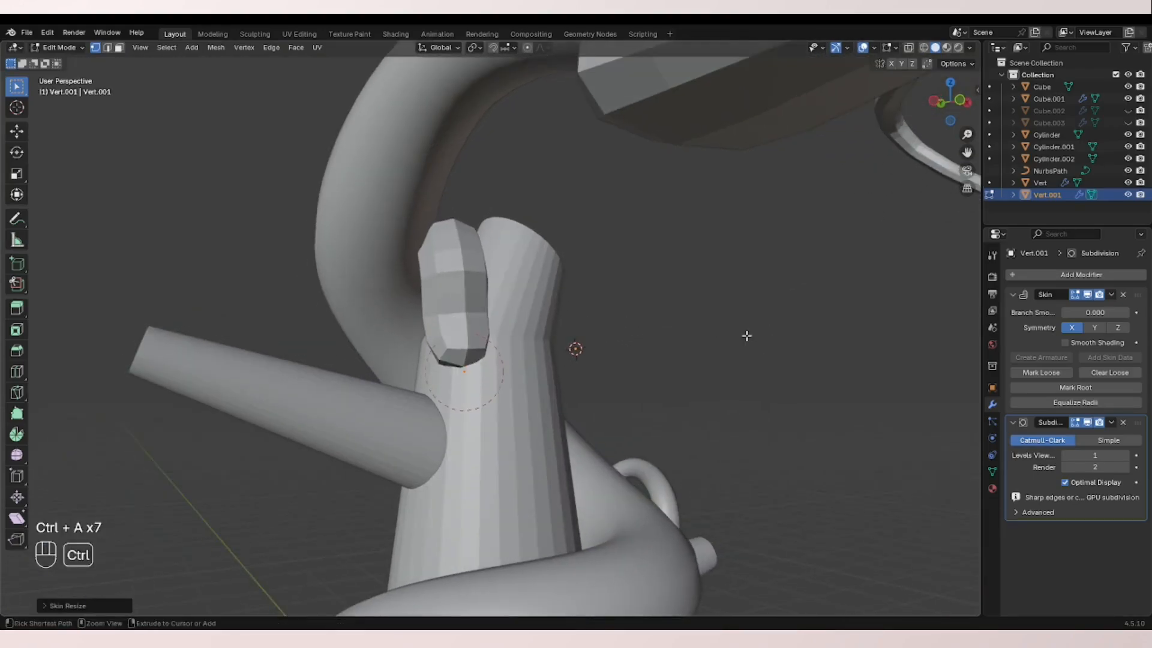
{"action": "key", "text": "ctrl+a"}
{"action": "key", "text": "ctrl+a"}
{"action": "key", "text": "ctrl+a"}
{"action": "middle_click_drag", "start_coordinate": [746, 335], "coordinate": [551, 365]}
{"action": "key", "text": "ctrl+a"}
{"action": "left_click", "coordinate": [600, 373]}
- Bend the limb's lower end toward the trunk, and rotate the whole limb to follow the trunk
{"action": "key", "text": "g"}
{"action": "left_click", "coordinate": [560, 396]}
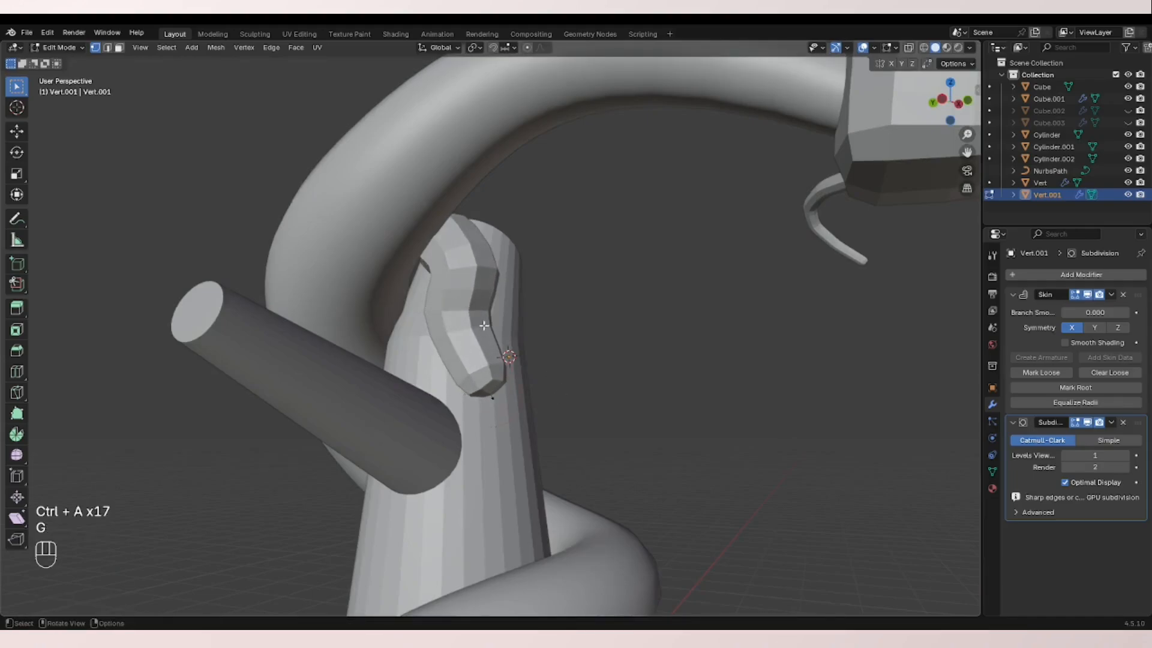
{"action": "middle_click_drag", "start_coordinate": [484, 325], "coordinate": [440, 273]}
{"action": "key", "text": "g"}
{"action": "left_click", "coordinate": [531, 328]}
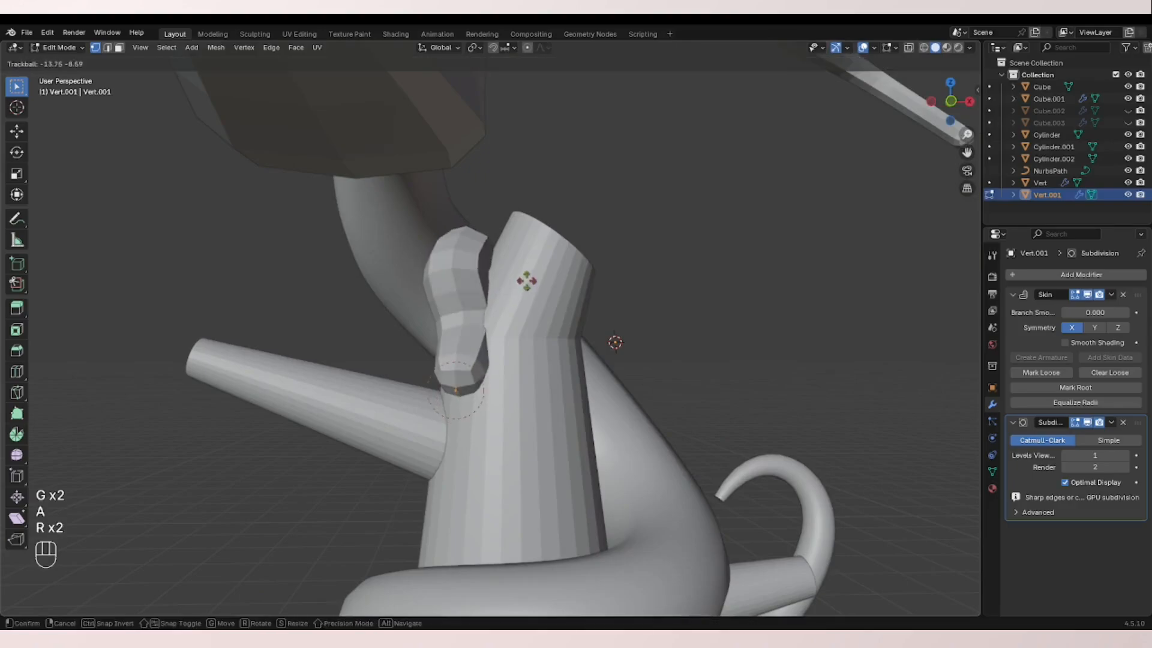
{"action": "left_click", "coordinate": [519, 264]}
{"action": "middle_click_drag", "start_coordinate": [519, 264], "coordinate": [532, 329]}
{"action": "scroll", "coordinate": [480, 353], "scroll_direction": "up", "scroll_amount": 5}
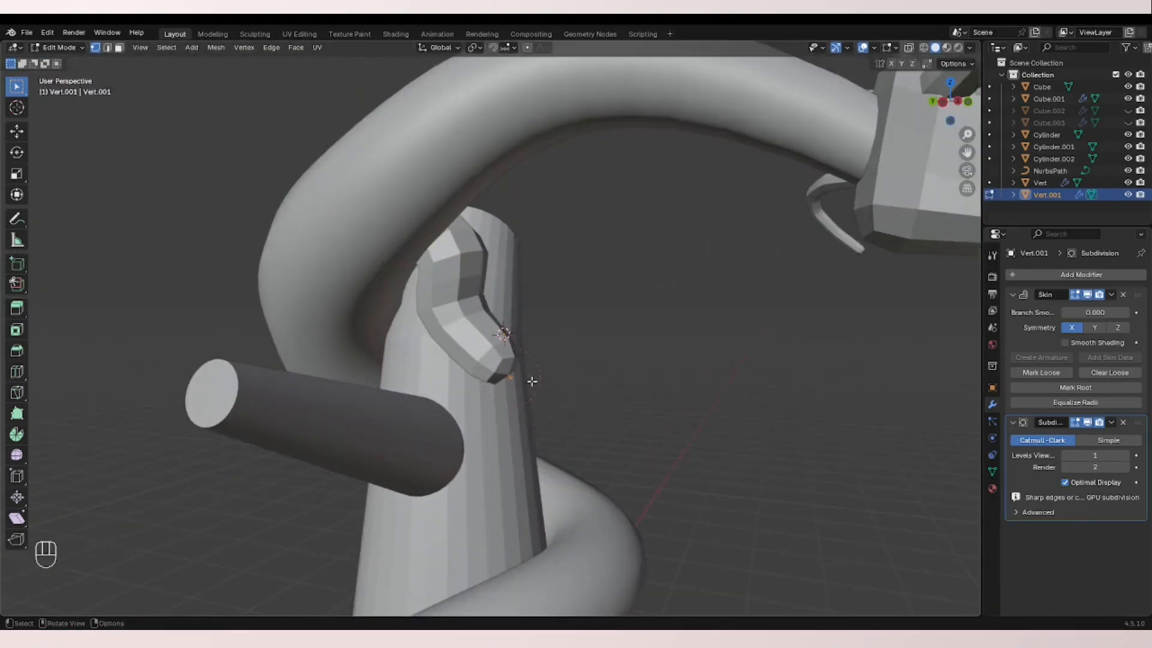
- Move the limb's end outward and extrude one more segment downward from it
{"action": "key", "text": "g"}
{"action": "middle_click_drag", "start_coordinate": [532, 381], "coordinate": [584, 383]}
{"action": "left_click", "coordinate": [566, 394]}
{"action": "key", "text": "e"}
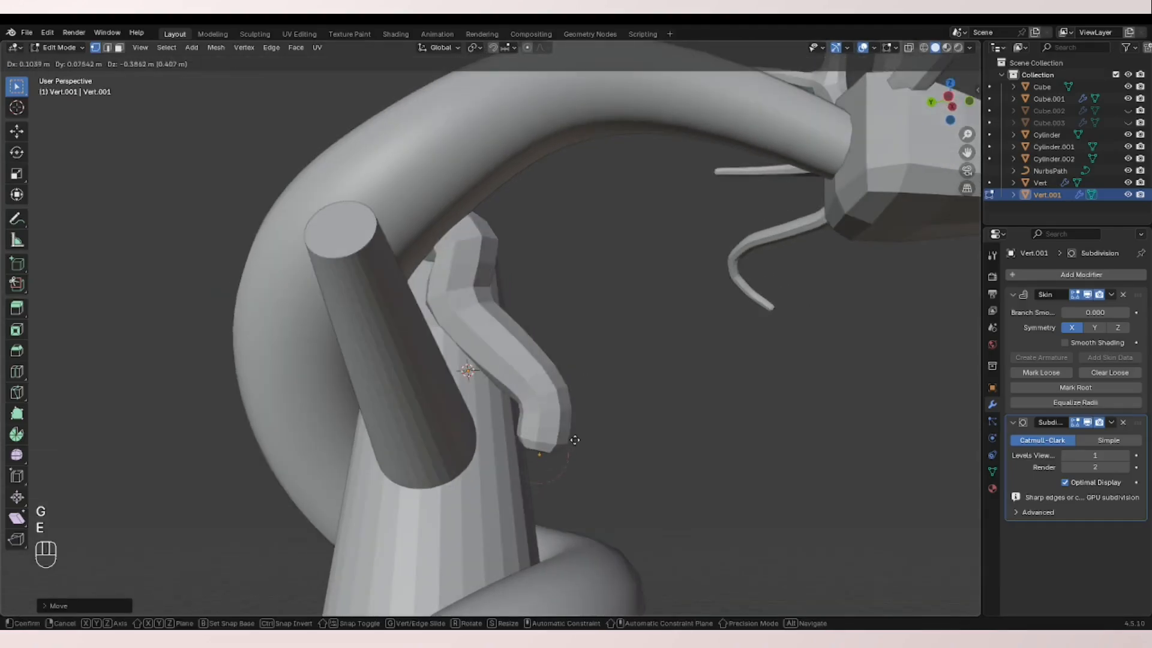
{"action": "left_click", "coordinate": [571, 467]}
{"action": "middle_click_drag", "start_coordinate": [571, 467], "coordinate": [426, 462]}
{"action": "scroll", "coordinate": [426, 463], "scroll_direction": "down", "scroll_amount": 6}
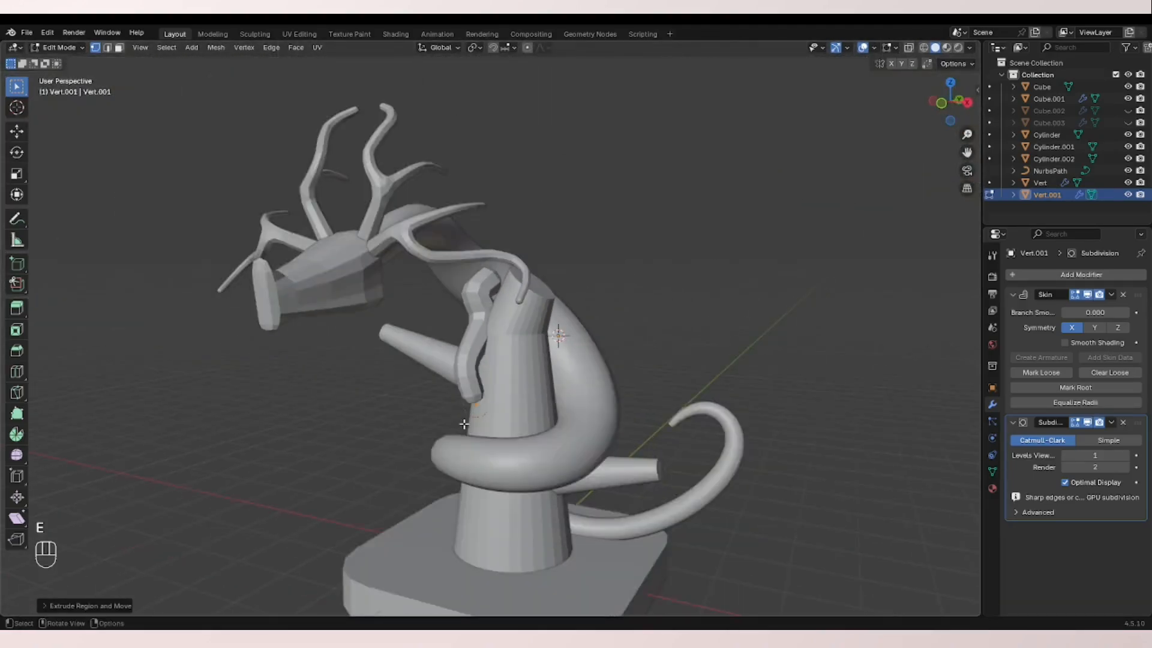
- Move the limb's last joint in so the forearm rests against the trunk
{"action": "scroll", "coordinate": [464, 424], "scroll_direction": "up", "scroll_amount": 5}
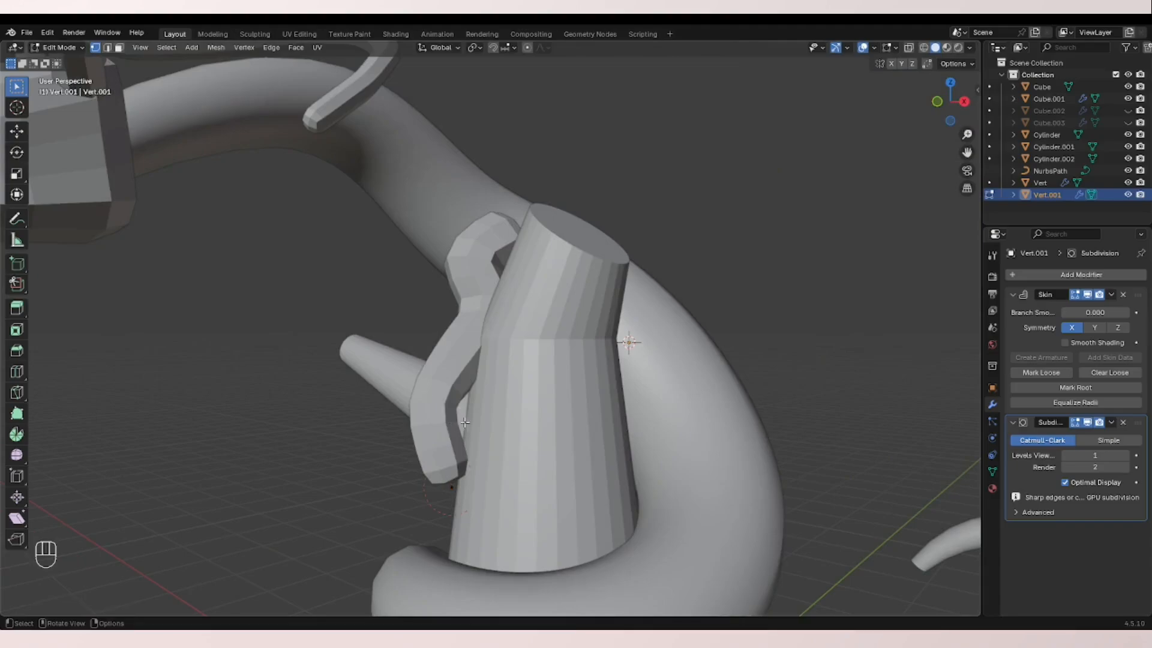
{"action": "key", "text": "g"}
{"action": "middle_click_drag", "start_coordinate": [465, 422], "coordinate": [518, 420]}
{"action": "left_click", "coordinate": [485, 427]}
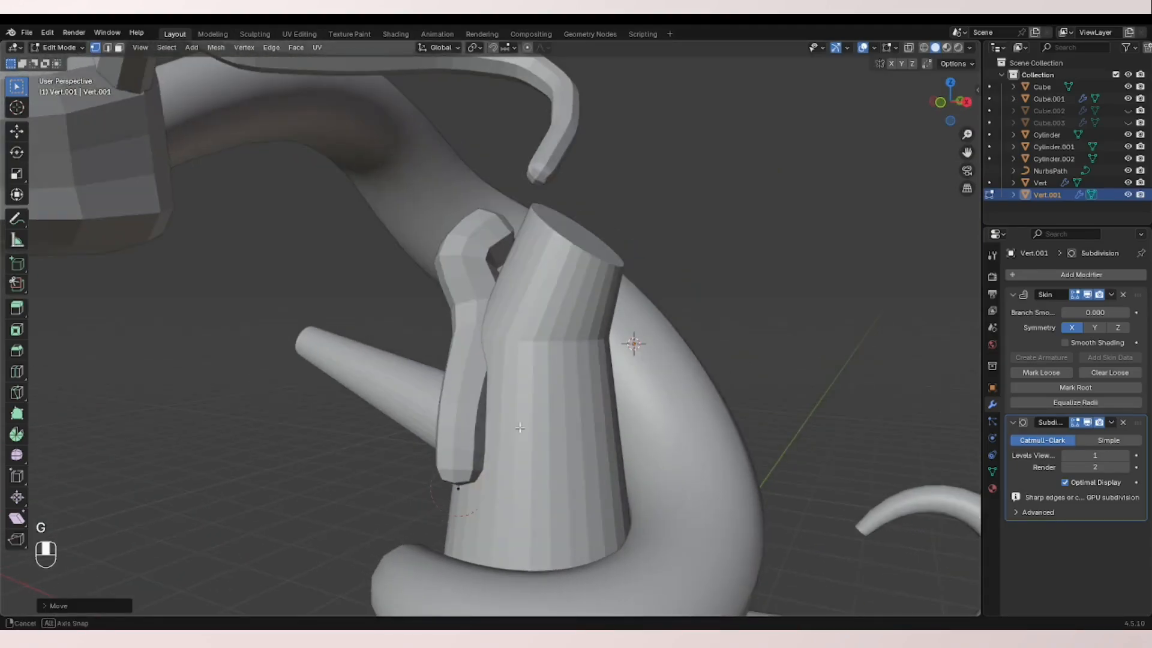
{"action": "scroll", "coordinate": [519, 390], "scroll_direction": "down", "scroll_amount": 2}
{"action": "middle_click_drag", "start_coordinate": [517, 348], "coordinate": [530, 343]}
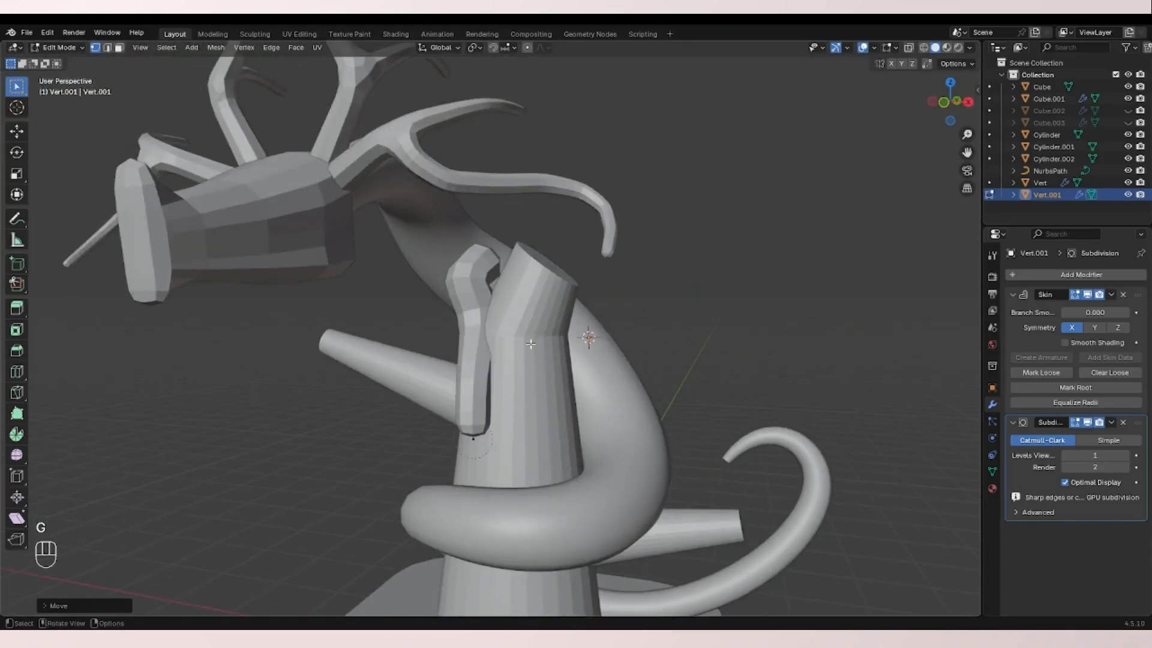
- Try repositioning the limb's upper joint and undo the moves
{"action": "left_click_drag", "start_coordinate": [499, 267], "coordinate": [501, 268]}
{"action": "key", "text": "g"}
{"action": "left_click", "coordinate": [497, 268]}
{"action": "key", "text": "ctrl+z"}
{"action": "middle_click_drag", "start_coordinate": [496, 267], "coordinate": [547, 257]}
{"action": "key", "text": "g"}
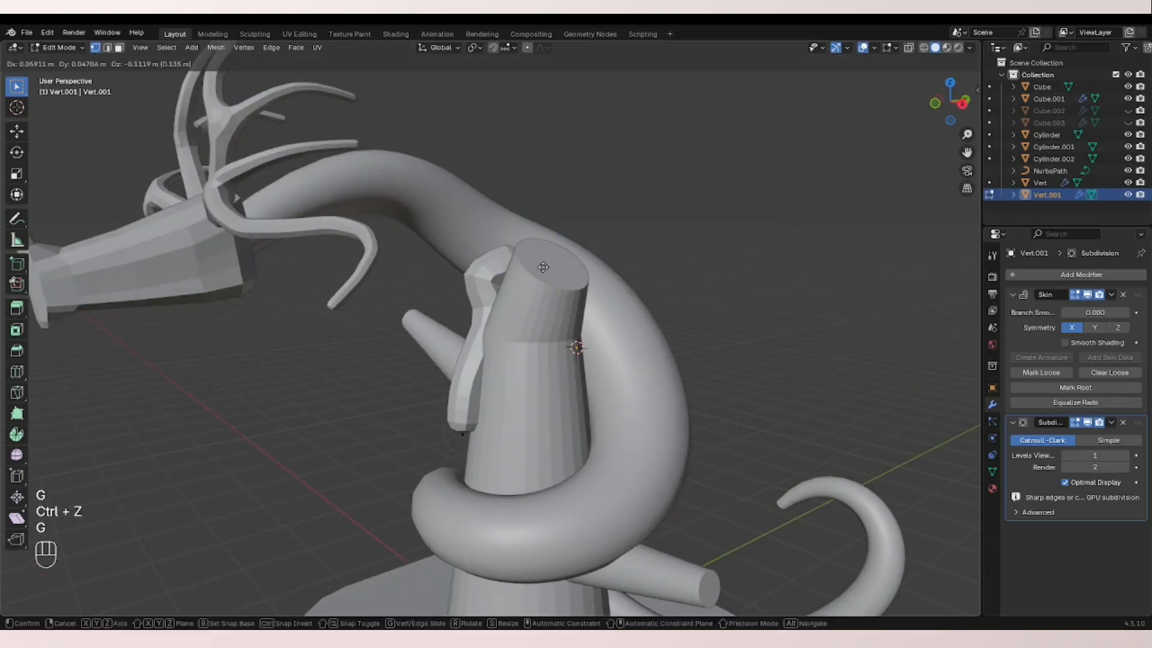
{"action": "key", "text": "g"}
{"action": "left_click", "coordinate": [477, 265]}
{"action": "middle_click_drag", "start_coordinate": [476, 265], "coordinate": [459, 303]}
{"action": "key", "text": "ctrl+z"}
- Open the trunk cylinder for edge editing and shift the edge loop at its upper bend
{"action": "key", "text": "ctrl+Tab"}
{"action": "scroll", "coordinate": [427, 282], "scroll_direction": "down", "scroll_amount": 3}
{"action": "left_click", "coordinate": [438, 283]}
{"action": "scroll", "coordinate": [518, 301], "scroll_direction": "up", "scroll_amount": 4}
{"action": "left_click", "coordinate": [362, 306]}
{"action": "middle_click_drag", "start_coordinate": [362, 306], "coordinate": [393, 300]}
{"action": "left_click", "coordinate": [538, 254]}
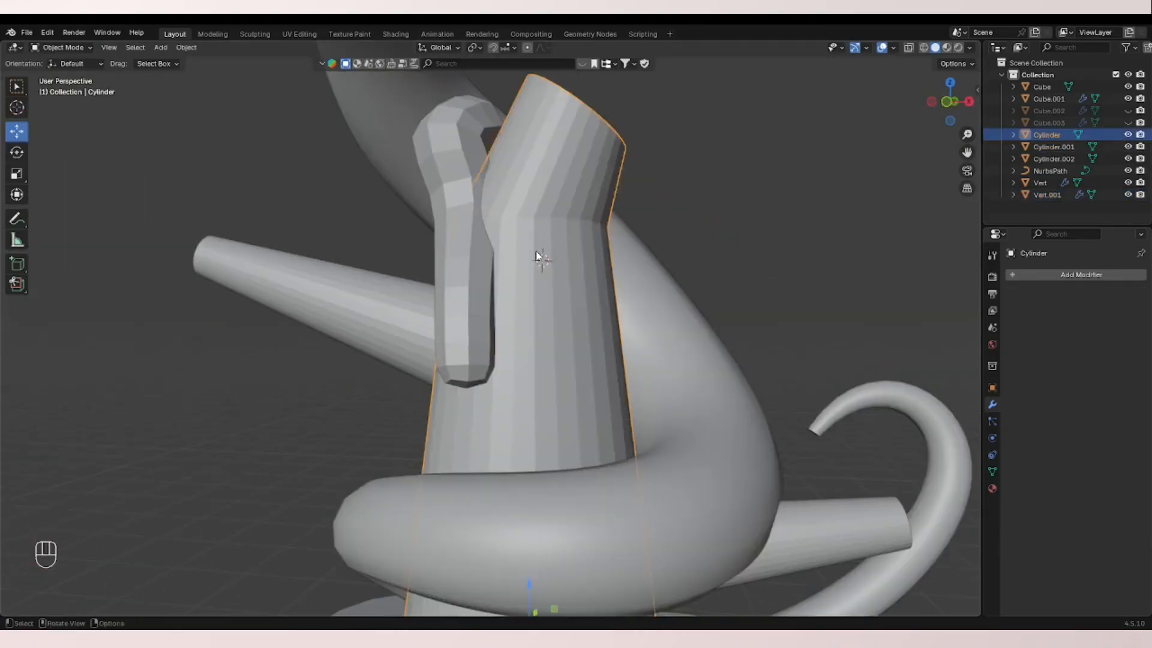
{"action": "key", "text": "Tab"}
{"action": "key", "text": "1"}
{"action": "key", "text": "2"}
{"action": "left_click", "coordinate": [537, 221], "text": "alt"}
{"action": "key", "text": "g"}
{"action": "left_click", "coordinate": [563, 222]}
- Refine the trunk's bend with its upper and lower edge loops, and return to Object Mode
{"action": "key", "text": "g"}
{"action": "middle_click_drag", "start_coordinate": [563, 222], "coordinate": [585, 234]}
{"action": "left_click", "coordinate": [555, 258]}
{"action": "left_click", "coordinate": [591, 374], "text": "alt"}
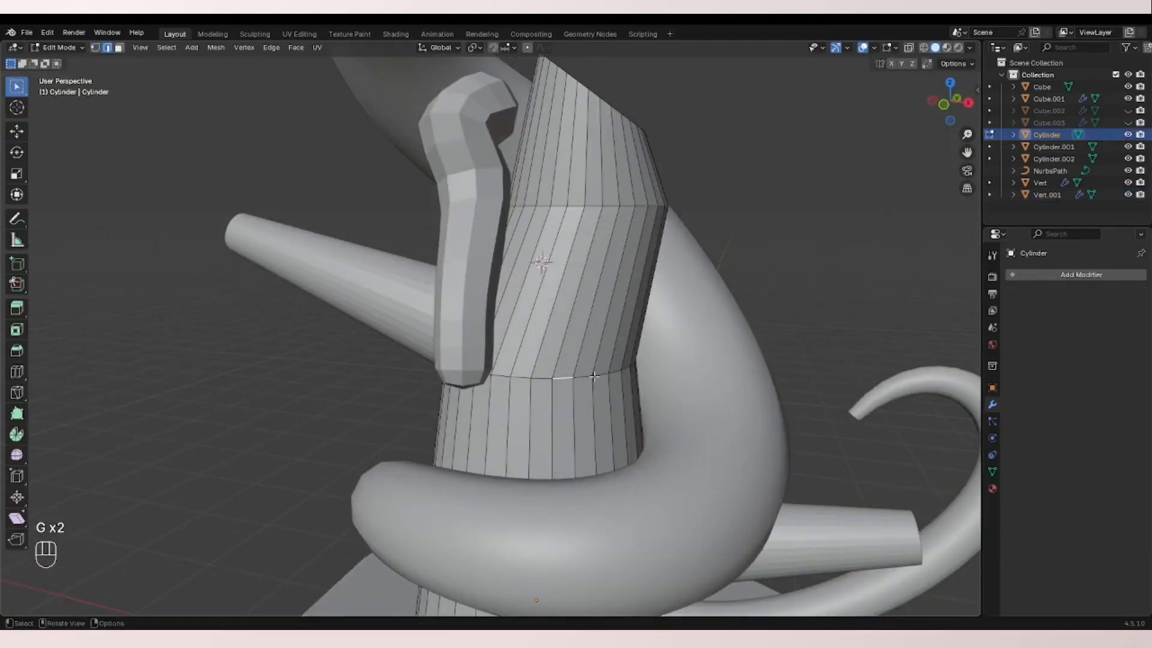
{"action": "middle_click_drag", "start_coordinate": [587, 373], "coordinate": [555, 366]}
{"action": "key", "text": "ctrl+Tab"}
- Place the 3D cursor at the limb's lower end and add a single-vertex mesh there
{"action": "middle_click_drag", "start_coordinate": [474, 354], "coordinate": [379, 243]}
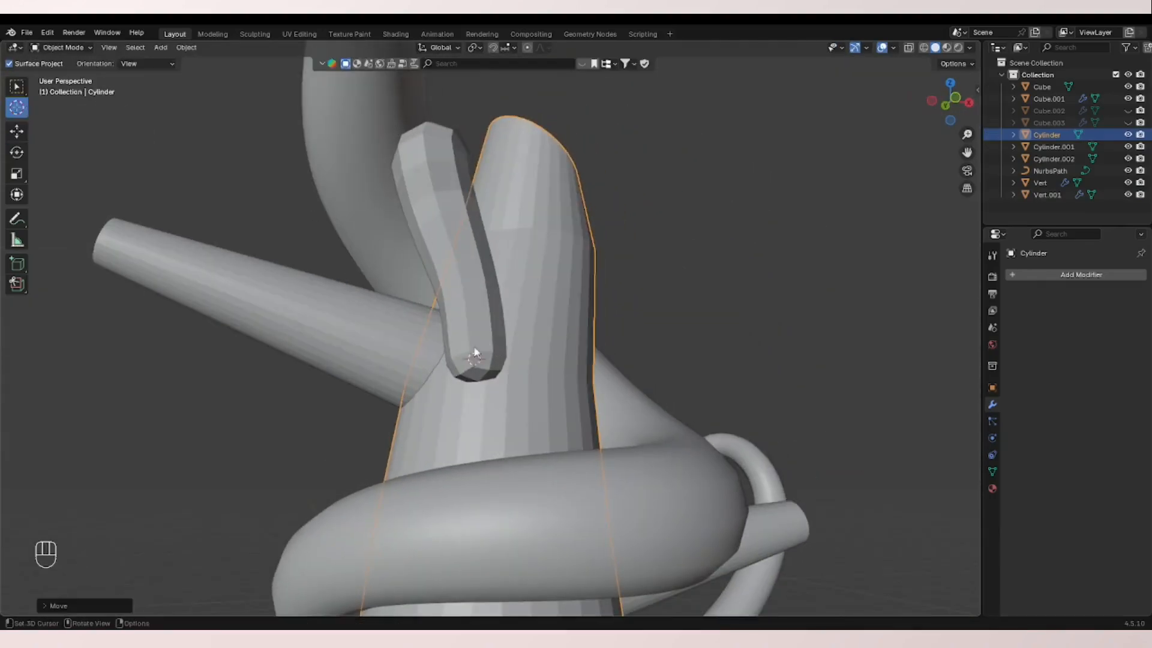
{"action": "key", "text": "shift+a"}
{"action": "mouse_move", "coordinate": [471, 330]}
{"action": "mouse_move", "coordinate": [575, 484]}
{"action": "left_click", "coordinate": [636, 484]}
- Add Skin and Subdivision Surface modifiers to the new vertex and shrink its skin radius
{"action": "left_click", "coordinate": [1030, 276]}
{"action": "type", "text": "s"}
{"action": "left_click", "coordinate": [989, 312]}
{"action": "left_click", "coordinate": [1043, 278]}
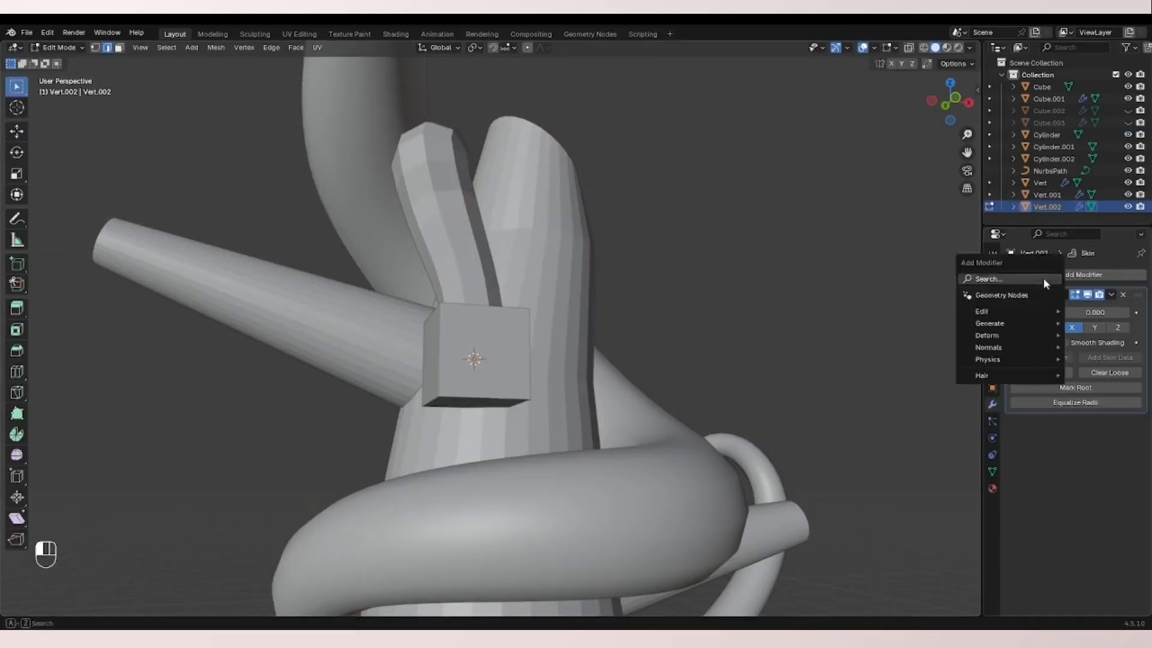
{"action": "key", "text": "ctrl+1"}
{"action": "key", "text": "ctrl+a"}
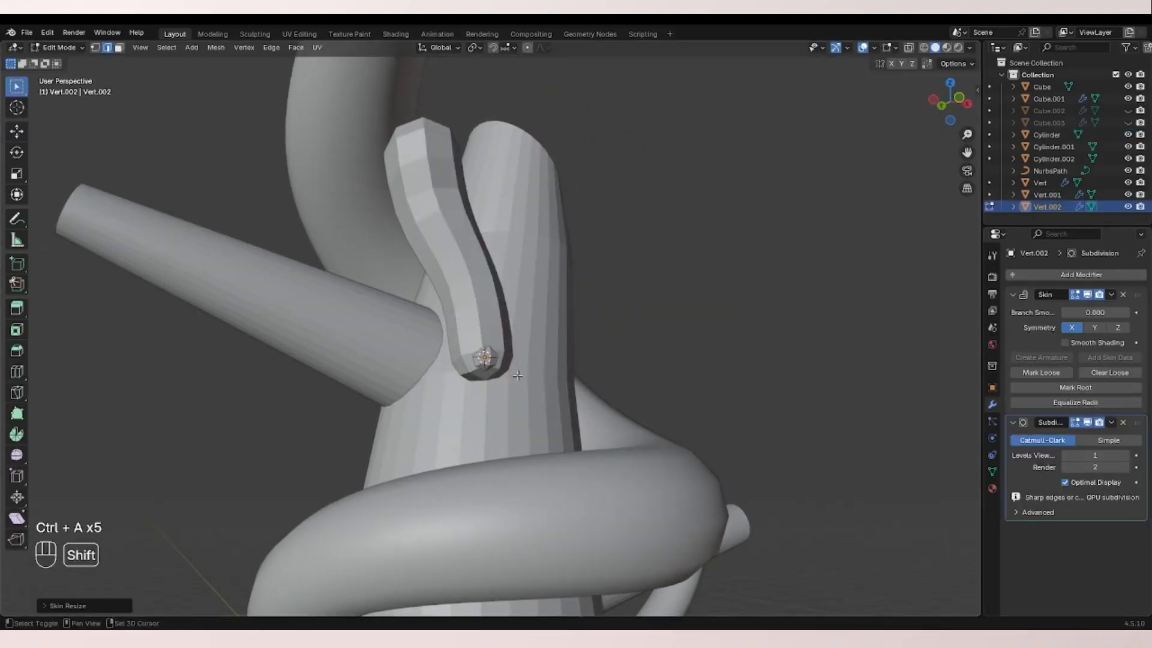
- Move the small vertex onto the limb's end and view it from the left side
{"action": "key", "text": "g"}
{"action": "left_click", "coordinate": [504, 378]}
{"action": "middle_click_drag", "start_coordinate": [504, 377], "coordinate": [538, 370]}
{"action": "left_click", "coordinate": [951, 85]}
{"action": "left_click", "coordinate": [932, 102]}
{"action": "scroll", "coordinate": [538, 370], "scroll_direction": "up", "scroll_amount": 3}
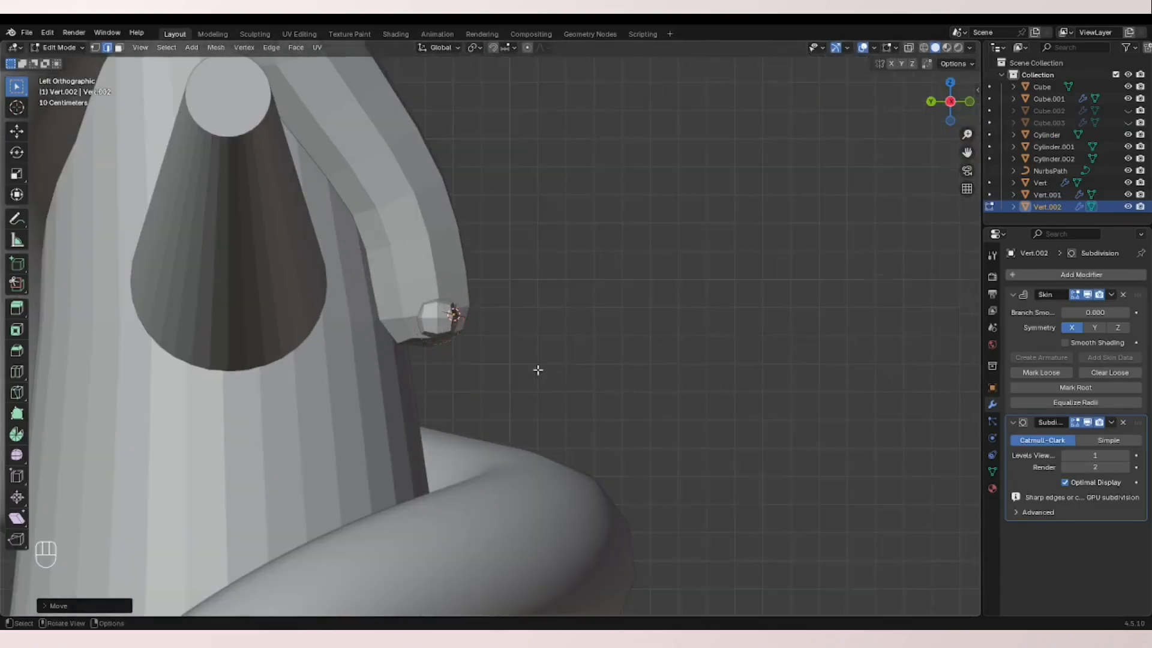
- Extrude the vertex into a downward-curving claw with a tapered tip, and adjust its skin thickness
{"action": "key", "text": "e"}
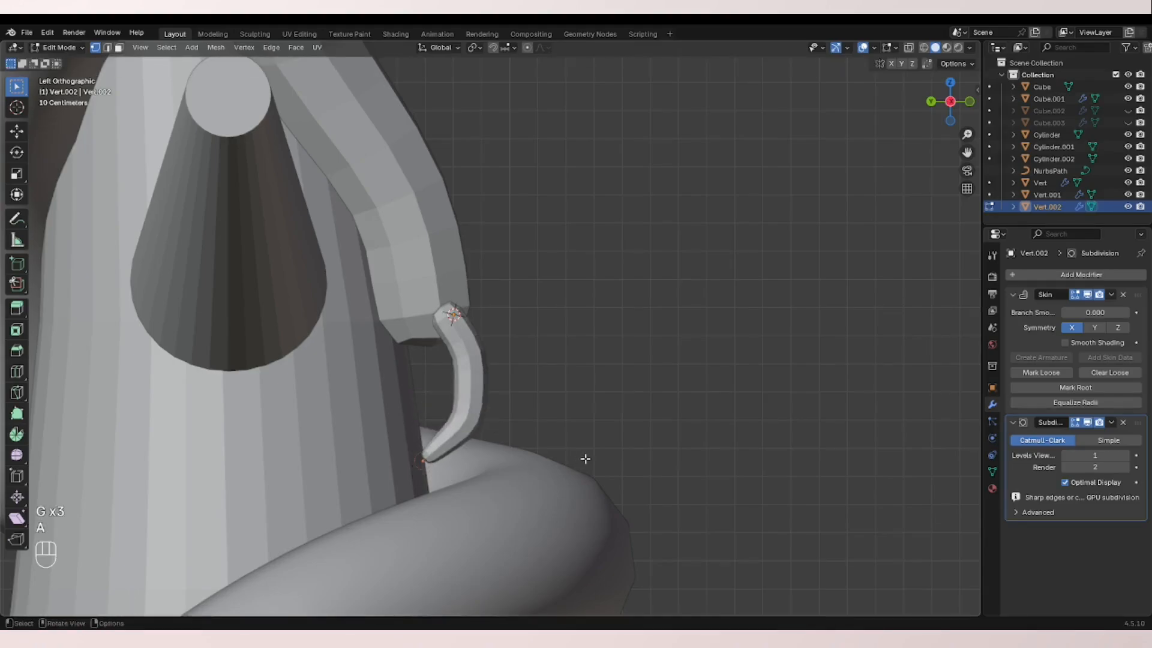
{"action": "left_click", "coordinate": [545, 432]}
{"action": "key", "text": "ctrl+a"}
{"action": "left_click", "coordinate": [535, 435]}
- Move and rotate the whole claw so it sits on the limb's end and curls toward the trunk
{"action": "middle_click_drag", "start_coordinate": [528, 435], "coordinate": [660, 434]}
{"action": "key", "text": "g"}
{"action": "left_click", "coordinate": [657, 434]}
{"action": "key", "text": "r"}
{"action": "key", "text": "r"}
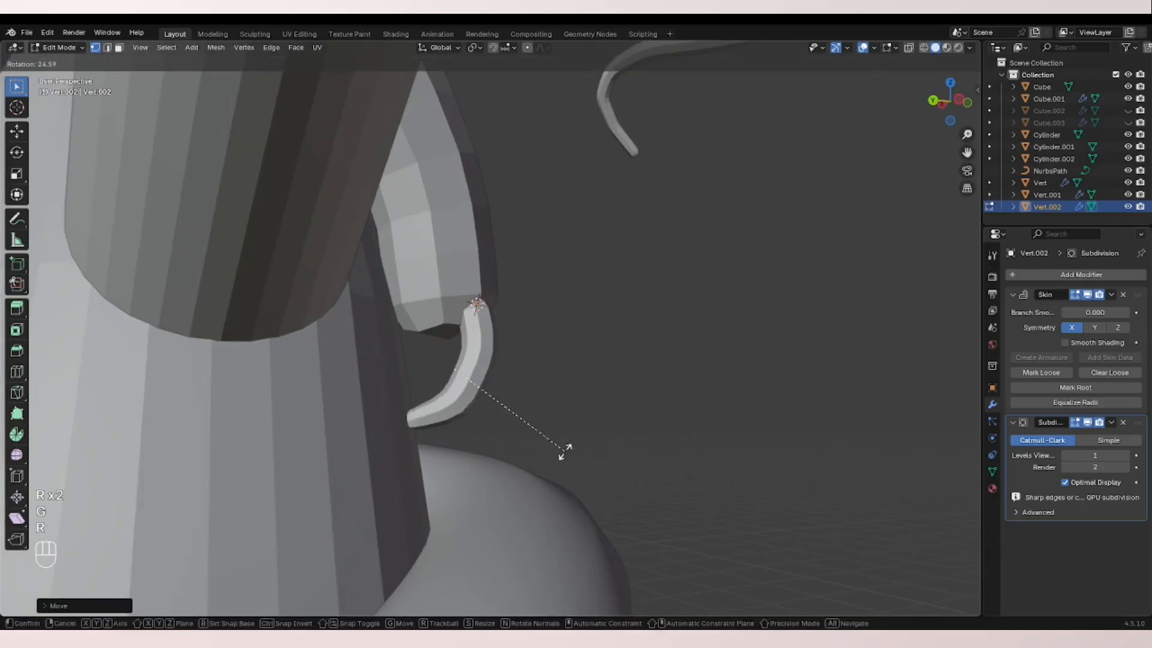
{"action": "left_click", "coordinate": [960, 100]}
{"action": "scroll", "coordinate": [674, 386], "scroll_direction": "up", "scroll_amount": 1}
{"action": "key", "text": "g"}
{"action": "left_click", "coordinate": [638, 383]}
{"action": "middle_click_drag", "start_coordinate": [637, 383], "coordinate": [587, 362]}
- Duplicate the claw, rotate the copy, and undo the extra move
{"action": "left_click", "coordinate": [960, 90]}
{"action": "key", "text": "shift+d"}
{"action": "key", "text": "r"}
{"action": "left_click", "coordinate": [612, 384]}
{"action": "key", "text": "g"}
{"action": "key", "text": "ctrl+z"}
- Rotate and move the duplicated claw to spread the claws across the limb's end
{"action": "left_click", "coordinate": [966, 101]}
{"action": "key", "text": "r"}
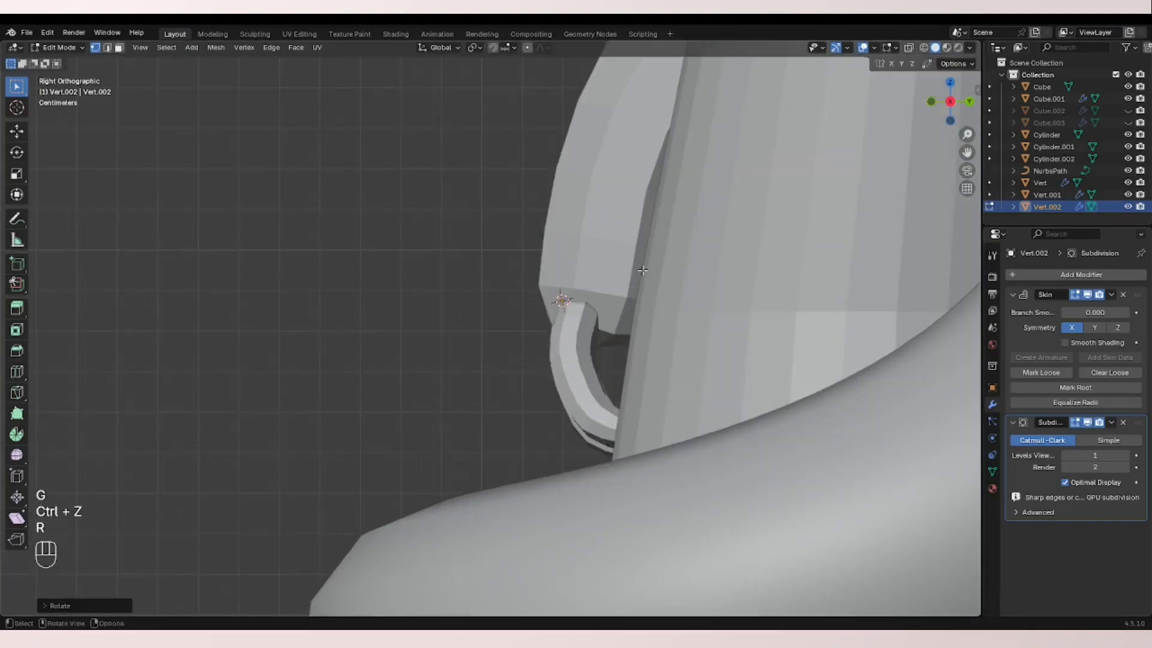
{"action": "key", "text": "g"}
{"action": "left_click", "coordinate": [622, 267]}
{"action": "middle_click_drag", "start_coordinate": [622, 267], "coordinate": [746, 265]}
{"action": "key", "text": "g"}
{"action": "left_click", "coordinate": [625, 268]}
{"action": "left_click", "coordinate": [642, 274]}
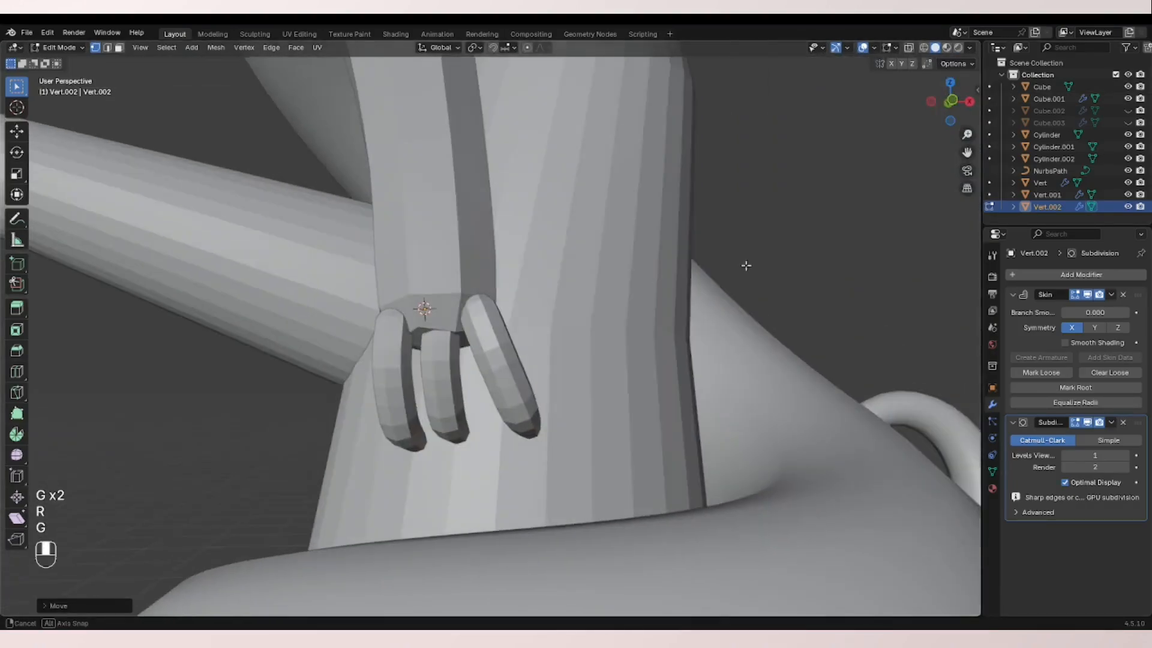
- Try moving one whole claw and undo the move
{"action": "key", "text": "l"}
{"action": "middle_click_drag", "start_coordinate": [441, 443], "coordinate": [497, 421]}
{"action": "key", "text": "g"}
{"action": "left_click", "coordinate": [536, 419]}
{"action": "key", "text": "ctrl+z"}
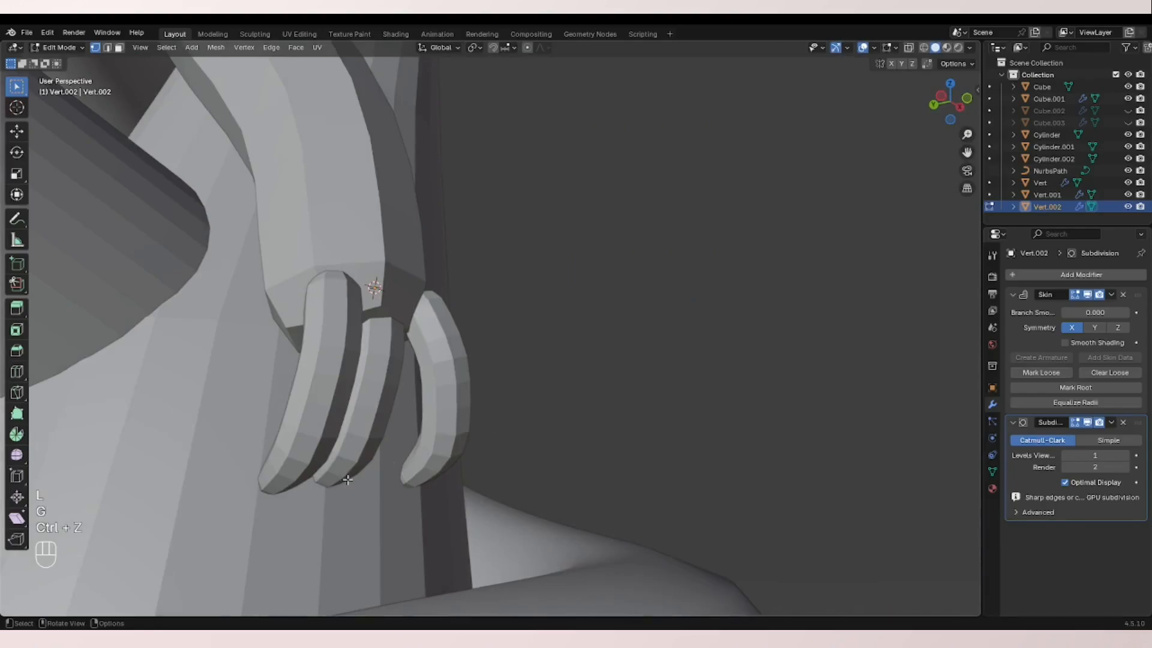
- Select the middle claw, and move and rotate it to fit with the neighbouring claws
{"action": "key", "text": "l"}
{"action": "key", "text": "g"}
{"action": "mouse_move", "coordinate": [347, 480]}
{"action": "middle_mouse_down"}
{"action": "mouse_move", "coordinate": [417, 474]}
{"action": "mouse_move", "coordinate": [356, 476]}
{"action": "middle_mouse_up"}
{"action": "left_click", "coordinate": [435, 476]}
{"action": "left_click", "coordinate": [545, 340]}
{"action": "middle_click_drag", "start_coordinate": [545, 340], "coordinate": [401, 358]}
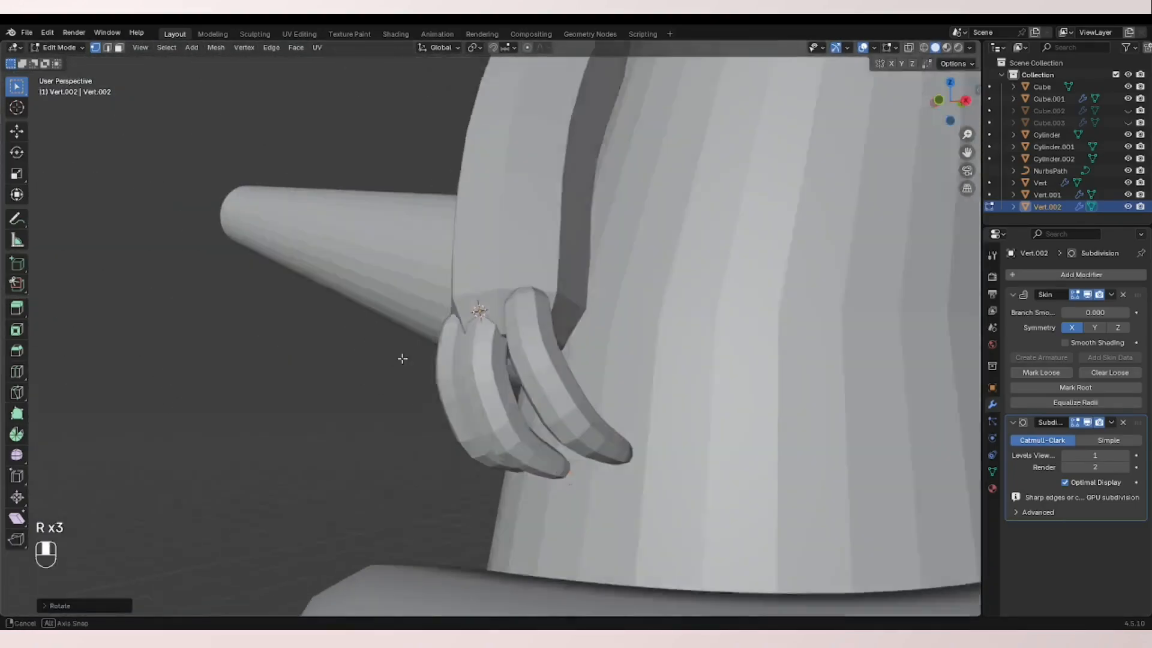
- Move and rotate the selected claw until it sits in line with the others at the limb's end
{"action": "key", "text": "g"}
{"action": "left_click", "coordinate": [462, 387]}
{"action": "middle_click_drag", "start_coordinate": [463, 387], "coordinate": [670, 320]}
{"action": "key", "text": "g"}
{"action": "left_click", "coordinate": [420, 379]}
{"action": "key", "text": "g"}
{"action": "key", "text": "r"}
{"action": "key", "text": "r"}
{"action": "left_click", "coordinate": [511, 380]}
- Reopen the claw object for editing and duplicate a claw as a thumb beside the limb's end
{"action": "scroll", "coordinate": [490, 390], "scroll_direction": "down", "scroll_amount": 8}
{"action": "key", "text": "ctrl+Tab"}
{"action": "left_click", "coordinate": [712, 233]}
{"action": "scroll", "coordinate": [711, 237], "scroll_direction": "down", "scroll_amount": 3}
{"action": "middle_click_drag", "start_coordinate": [712, 243], "coordinate": [674, 274]}
{"action": "middle_click_drag", "start_coordinate": [344, 322], "coordinate": [411, 302]}
{"action": "scroll", "coordinate": [287, 296], "scroll_direction": "up", "scroll_amount": 5}
{"action": "scroll", "coordinate": [432, 300], "scroll_direction": "up", "scroll_amount": 3}
{"action": "scroll", "coordinate": [452, 296], "scroll_direction": "up", "scroll_amount": 3}
{"action": "left_click", "coordinate": [449, 351]}
{"action": "key", "text": "Tab"}
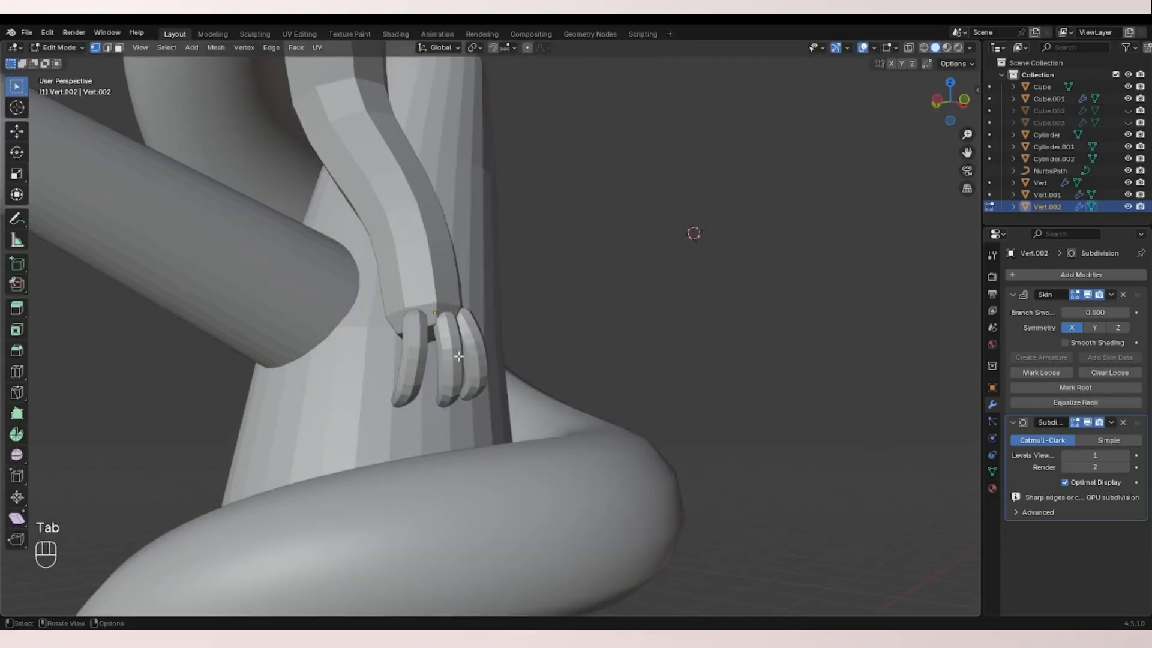
{"action": "key", "text": "shift+f"}
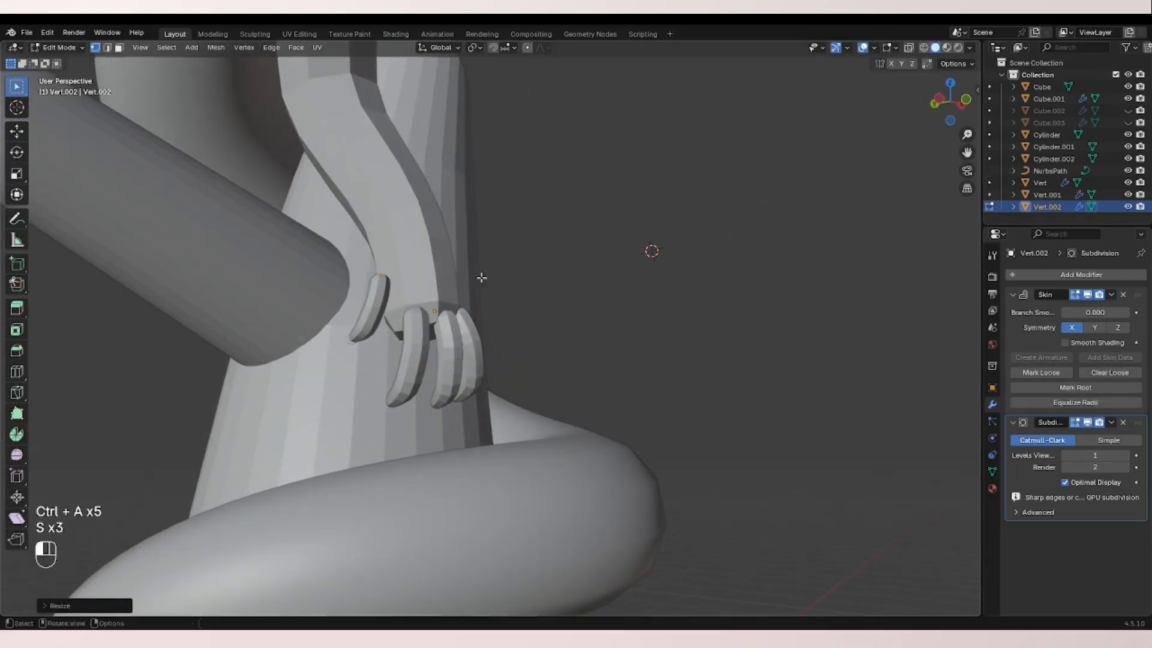
- Scale and rotate the thumb claw to fit the side of the limb, and return to Object Mode
{"action": "key", "text": "s"}
{"action": "key", "text": "s"}
{"action": "key", "text": "s"}
{"action": "key", "text": "r"}
{"action": "key", "text": "r"}
{"action": "middle_click_drag", "start_coordinate": [482, 278], "coordinate": [468, 255]}
{"action": "left_click", "coordinate": [457, 264]}
{"action": "scroll", "coordinate": [342, 275], "scroll_direction": "down", "scroll_amount": 5}
{"action": "key", "text": "ctrl+Tab"}
{"action": "left_click", "coordinate": [370, 213]}
{"action": "left_click", "coordinate": [570, 272]}
{"action": "key", "text": "h"}
{"action": "middle_click_drag", "start_coordinate": [570, 273], "coordinate": [710, 281]}
{"action": "left_click", "coordinate": [527, 239]}
{"action": "left_click", "coordinate": [639, 232]}
{"action": "key", "text": "ctrl+z"}
{"action": "key", "text": "ctrl+z"}
{"action": "key", "text": "ctrl+z"}
{"action": "left_click", "coordinate": [710, 280]}
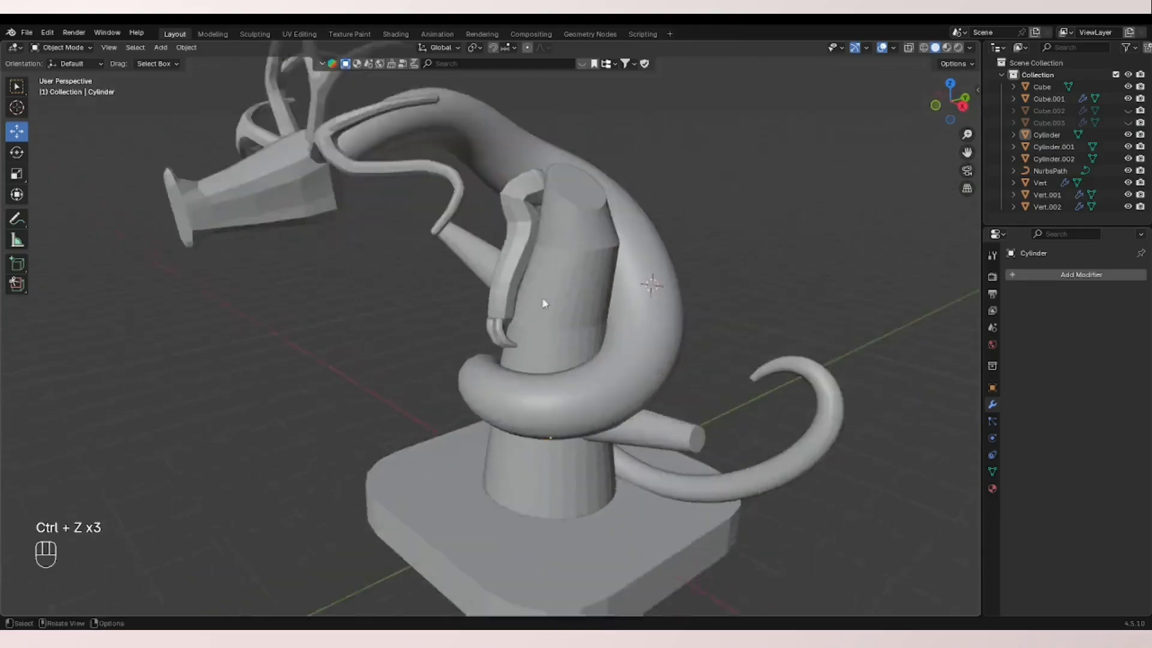
- Edit the limb, resize the skin at its upper end, and extrude that end toward the dragon's body
{"action": "left_click", "coordinate": [510, 282]}
{"action": "scroll", "coordinate": [516, 276], "scroll_direction": "up", "scroll_amount": 6}
{"action": "key", "text": "Tab"}
{"action": "key", "text": "ctrl+a"}
{"action": "middle_click_drag", "start_coordinate": [751, 210], "coordinate": [495, 288]}
{"action": "scroll", "coordinate": [652, 245], "scroll_direction": "down", "scroll_amount": 6}
{"action": "key", "text": "e"}
{"action": "left_click", "coordinate": [674, 301]}
- Move the extruded shoulder vertex behind the trunk to meet the dragon's body, and return to Object Mode
{"action": "key", "text": "g"}
{"action": "key", "text": "ctrl+z"}
{"action": "middle_click_drag", "start_coordinate": [498, 374], "coordinate": [444, 402]}
{"action": "key", "text": "g"}
{"action": "key", "text": "ctrl+z"}
{"action": "key", "text": "g"}
{"action": "left_click", "coordinate": [488, 458]}
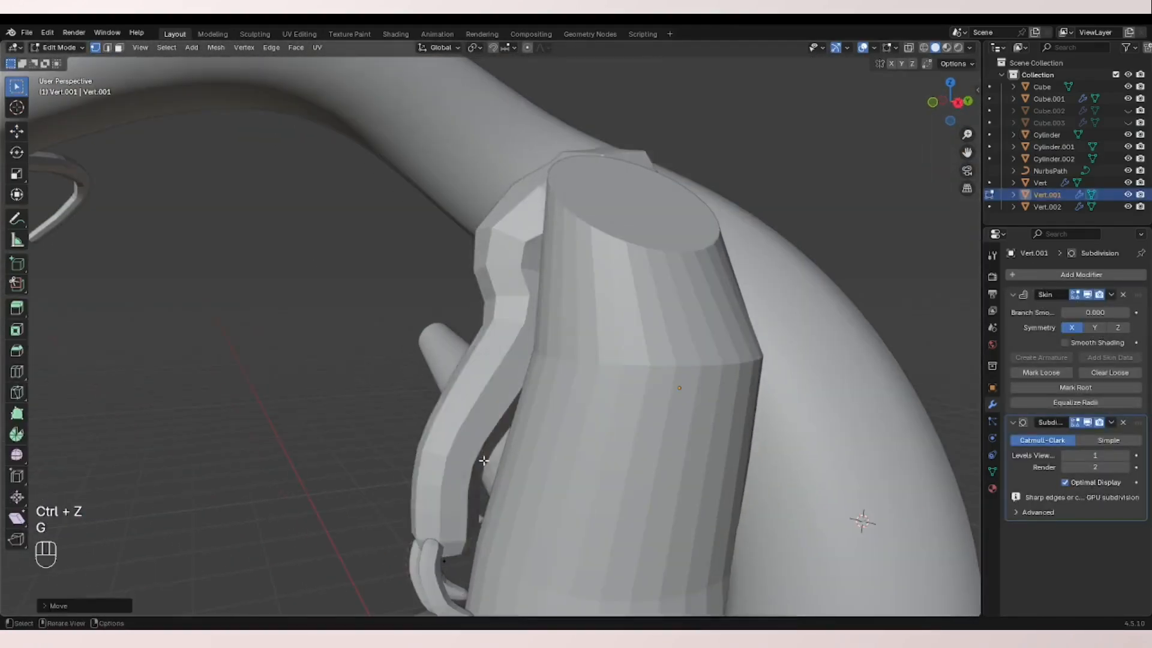
{"action": "scroll", "coordinate": [488, 458], "scroll_direction": "down", "scroll_amount": 6}
{"action": "key", "text": "ctrl+Tab"}
- Hide the trunk, reopen the limb for editing, and reposition its shoulder in the right view
{"action": "middle_click_drag", "start_coordinate": [336, 432], "coordinate": [708, 420]}
{"action": "left_click", "coordinate": [510, 380]}
{"action": "key", "text": "h"}
{"action": "left_click", "coordinate": [515, 300]}
{"action": "key", "text": "Tab"}
{"action": "scroll", "coordinate": [516, 288], "scroll_direction": "up", "scroll_amount": 4}
{"action": "middle_click_drag", "start_coordinate": [516, 282], "coordinate": [532, 270]}
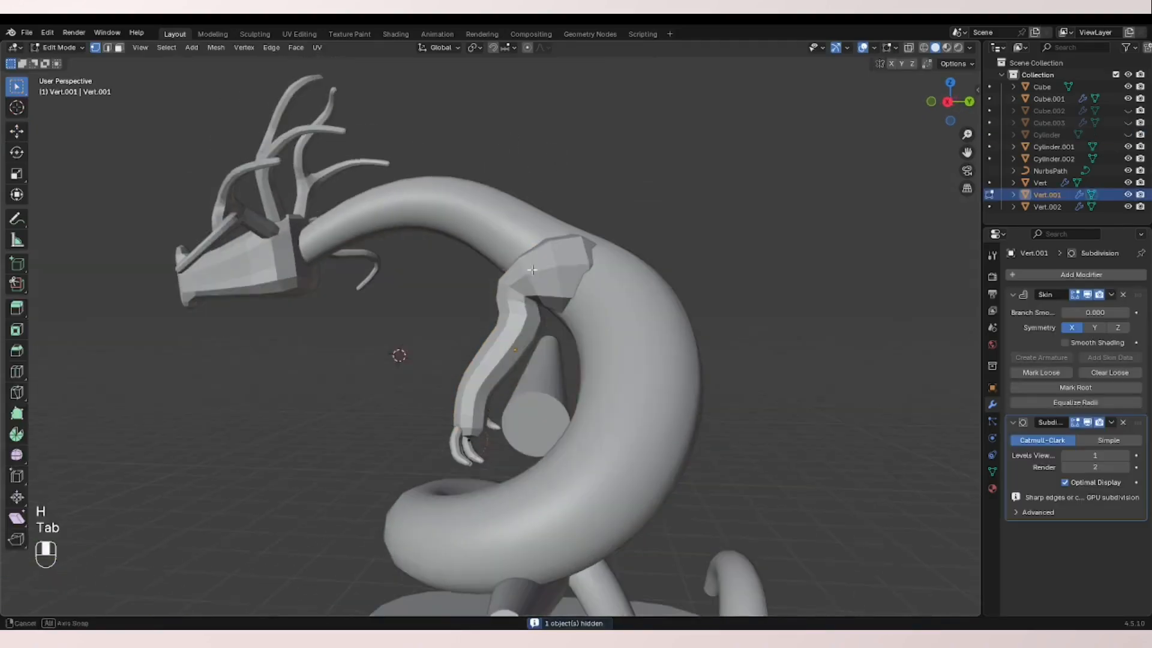
{"action": "left_click", "coordinate": [948, 102]}
{"action": "key", "text": "g"}
{"action": "left_click", "coordinate": [748, 235]}
- Move the limb's upper vertices, using X-ray where needed, to shape the shoulder against the dragon's body
{"action": "middle_click_drag", "start_coordinate": [606, 246], "coordinate": [705, 270]}
{"action": "key", "text": "g"}
{"action": "key", "text": "ctrl+z"}
{"action": "scroll", "coordinate": [600, 270], "scroll_direction": "up", "scroll_amount": 5}
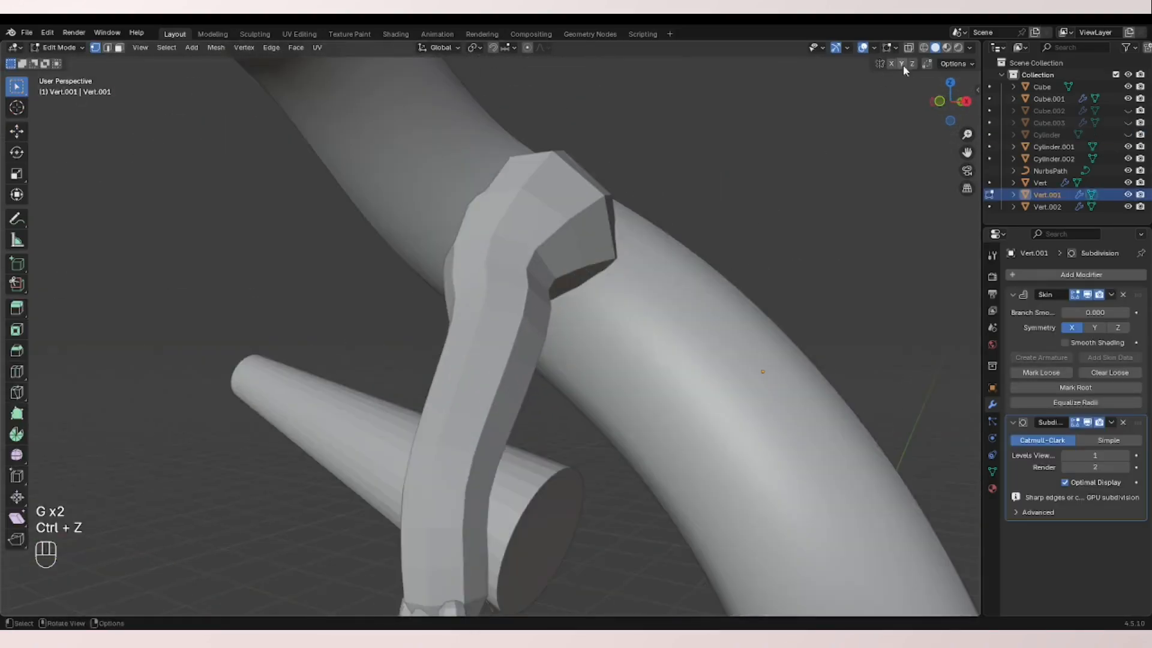
{"action": "left_click", "coordinate": [909, 48]}
{"action": "key", "text": "g"}
{"action": "left_click", "coordinate": [566, 275]}
{"action": "middle_click_drag", "start_coordinate": [572, 295], "coordinate": [391, 308]}
{"action": "key", "text": "g"}
{"action": "left_click", "coordinate": [909, 48]}
{"action": "key", "text": "g"}
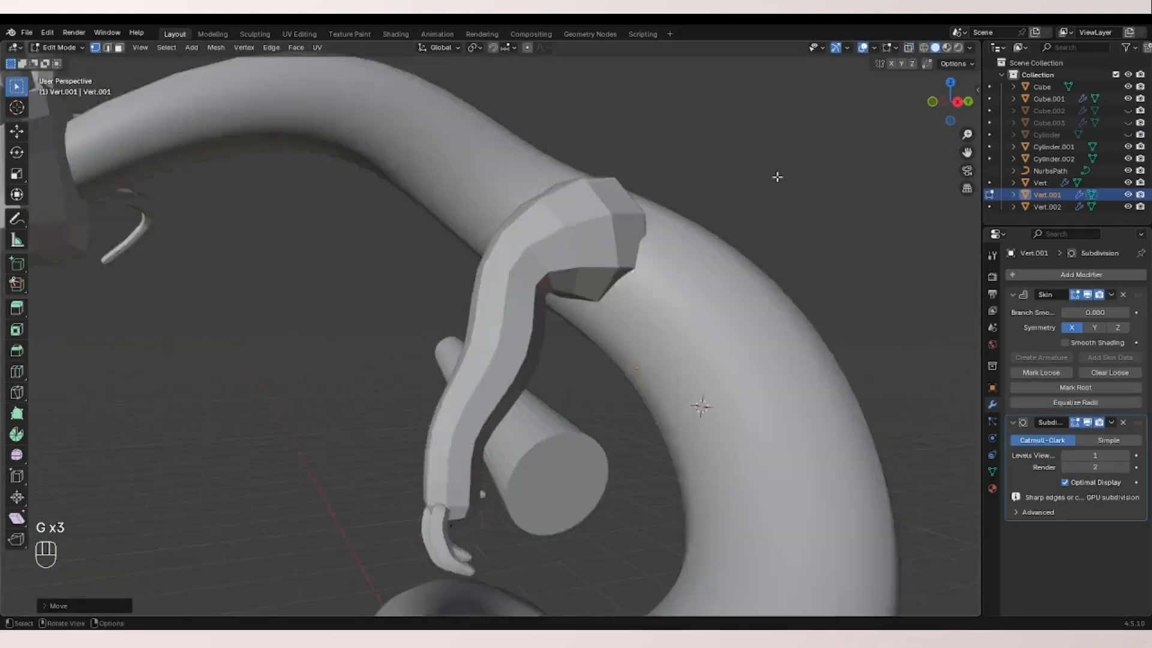
{"action": "key", "text": "g"}
{"action": "left_click", "coordinate": [709, 312]}
- Adjust the limb's bend and shoulder vertices in the right view
{"action": "middle_click_drag", "start_coordinate": [709, 312], "coordinate": [795, 396]}
{"action": "key", "text": "g"}
{"action": "key", "text": "ctrl+z"}
{"action": "left_click", "coordinate": [951, 103]}
{"action": "key", "text": "g"}
{"action": "left_click", "coordinate": [586, 231]}
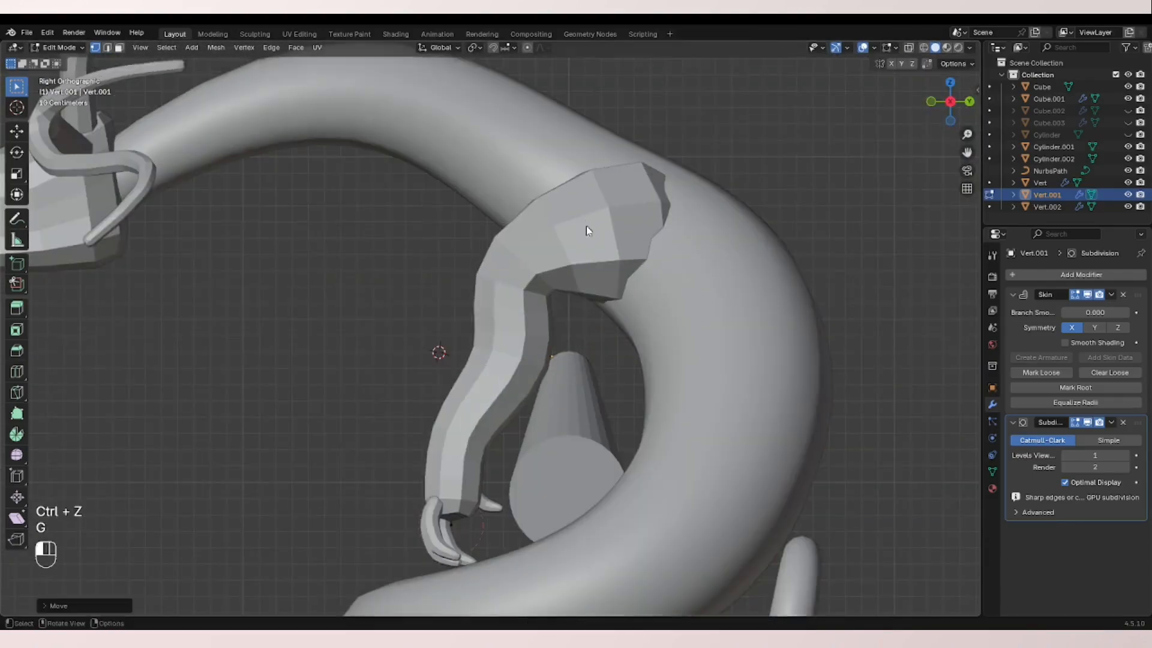
{"action": "scroll", "coordinate": [603, 259], "scroll_direction": "down", "scroll_amount": 3}
{"action": "scroll", "coordinate": [603, 259], "scroll_direction": "up", "scroll_amount": 4}
{"action": "key", "text": "g"}
{"action": "left_click", "coordinate": [702, 360]}
- Unhide the trunk and leave Edit Mode on the limb
{"action": "scroll", "coordinate": [702, 360], "scroll_direction": "down", "scroll_amount": 4}
{"action": "middle_click_drag", "start_coordinate": [648, 360], "coordinate": [888, 342]}
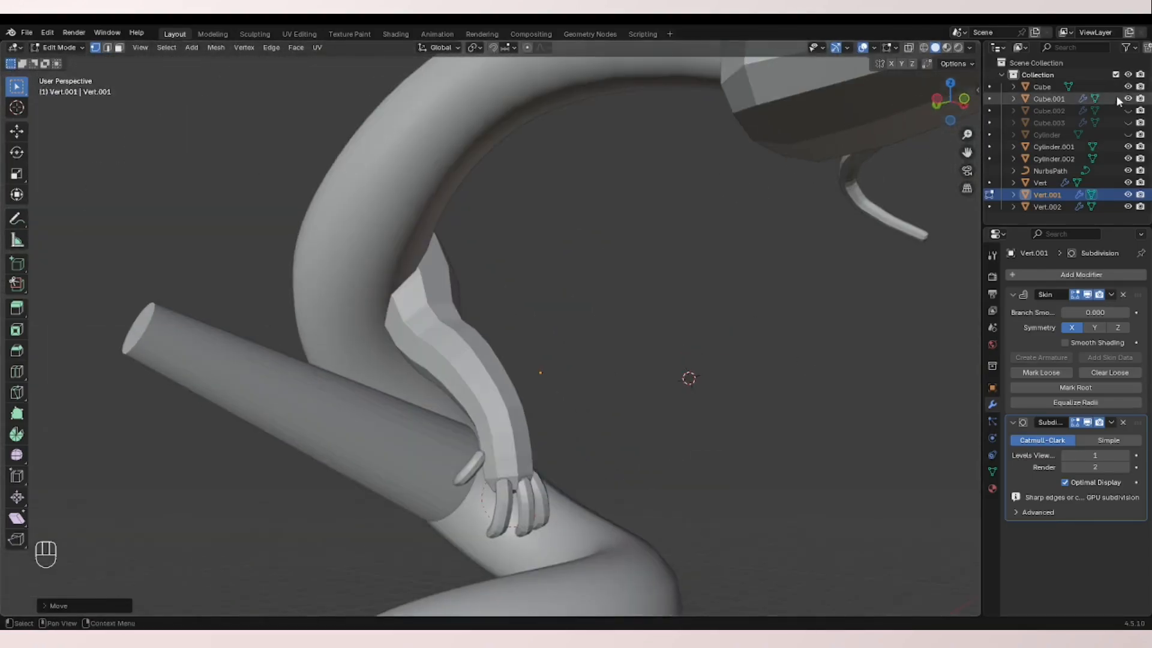
{"action": "left_click", "coordinate": [1129, 136]}
{"action": "scroll", "coordinate": [660, 330], "scroll_direction": "down", "scroll_amount": 4}
{"action": "mouse_move", "coordinate": [600, 330]}
{"action": "middle_mouse_down"}
{"action": "mouse_move", "coordinate": [384, 336]}
{"action": "mouse_move", "coordinate": [600, 336]}
{"action": "middle_mouse_up"}
{"action": "key", "text": "ctrl+Tab"}
- Duplicate the limb as a separate object for the dragon's other side, and rotate the copy's mesh
{"action": "scroll", "coordinate": [470, 334], "scroll_direction": "up", "scroll_amount": 3}
{"action": "left_click", "coordinate": [535, 324]}
{"action": "key", "text": "Tab"}
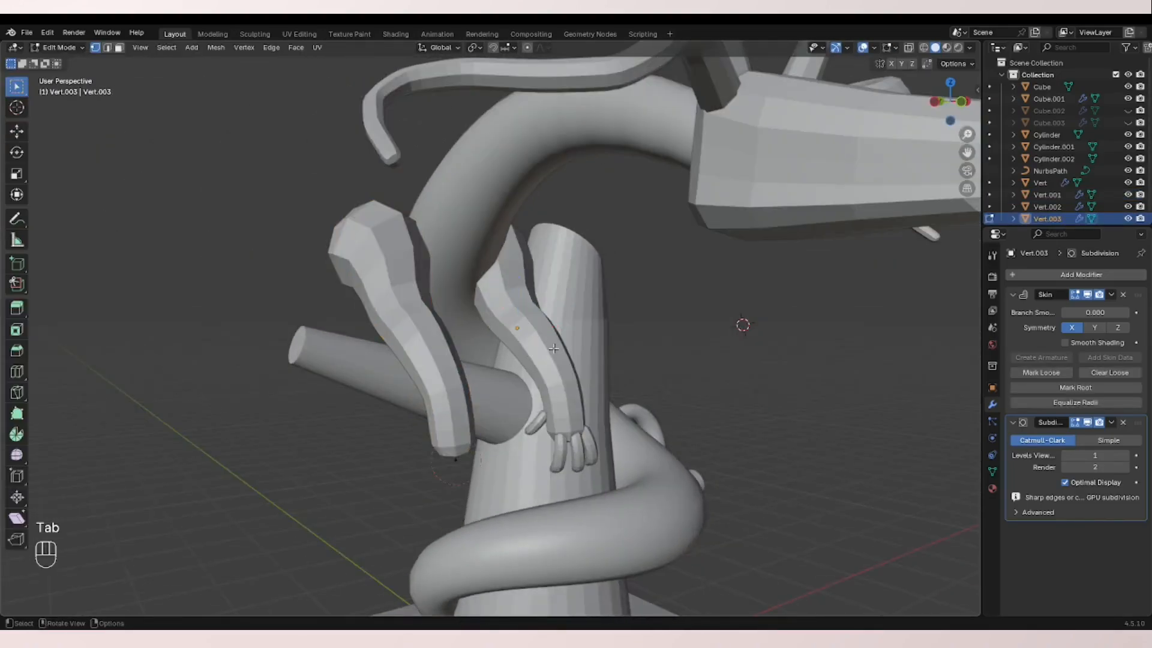
{"action": "key", "text": "a"}
{"action": "key", "text": "r"}
{"action": "key", "text": "x"}
{"action": "key", "text": "z"}
{"action": "left_click", "coordinate": [431, 376]}
- Move the second limb's vertices to join it to the body and bend it over the branch
{"action": "key", "text": "g"}
{"action": "middle_click_drag", "start_coordinate": [432, 376], "coordinate": [491, 359]}
{"action": "left_click", "coordinate": [510, 368]}
{"action": "left_click", "coordinate": [968, 97]}
{"action": "key", "text": "g"}
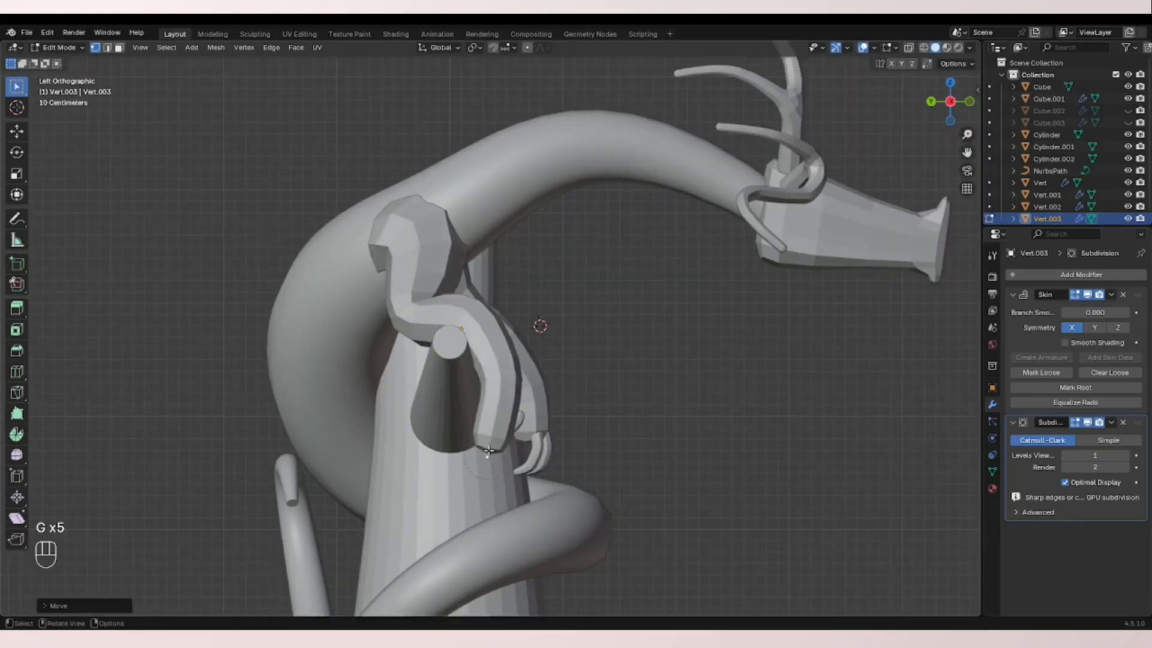
{"action": "middle_click_drag", "start_coordinate": [488, 450], "coordinate": [520, 449]}
{"action": "key", "text": "g"}
{"action": "middle_click_drag", "start_coordinate": [393, 222], "coordinate": [362, 290]}
{"action": "left_click", "coordinate": [488, 238]}
- Edit the claw object and duplicate all its claws onto the end of the second limb in the front view
{"action": "key", "text": "ctrl+Tab"}
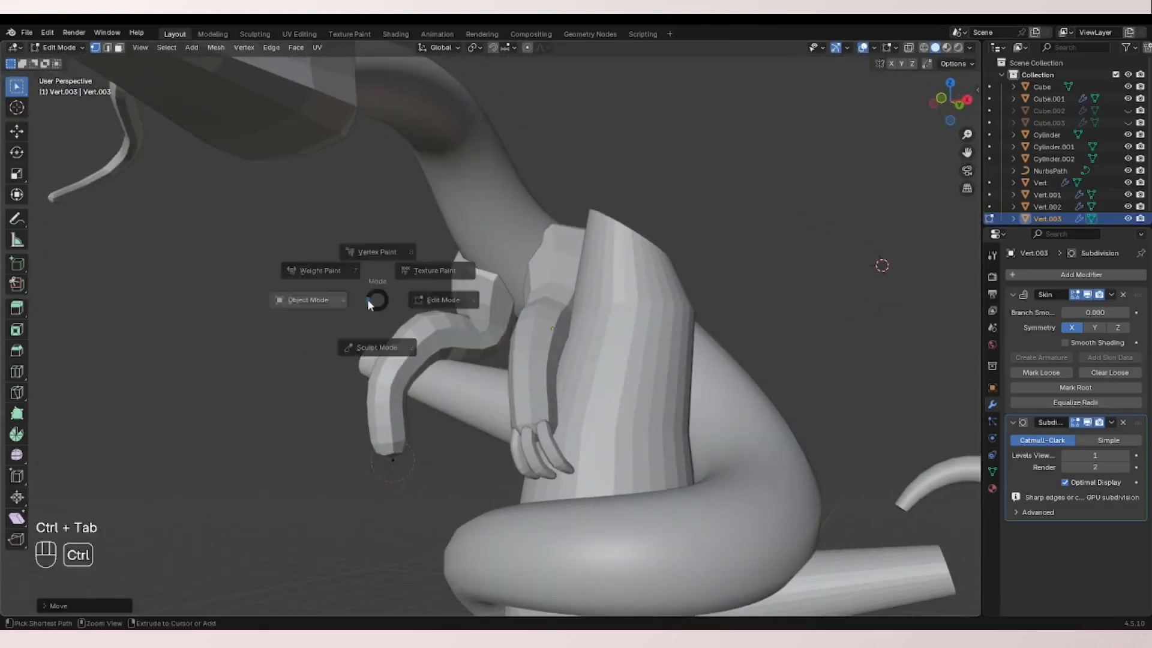
{"action": "left_click", "coordinate": [339, 301]}
{"action": "left_click", "coordinate": [541, 449]}
{"action": "middle_click_drag", "start_coordinate": [543, 445], "coordinate": [625, 441]}
{"action": "key", "text": "Tab"}
{"action": "key", "text": "a"}
{"action": "left_click", "coordinate": [953, 102]}
{"action": "middle_click_drag", "start_coordinate": [653, 358], "coordinate": [683, 341], "text": "shift"}
{"action": "key", "text": "shift+d"}
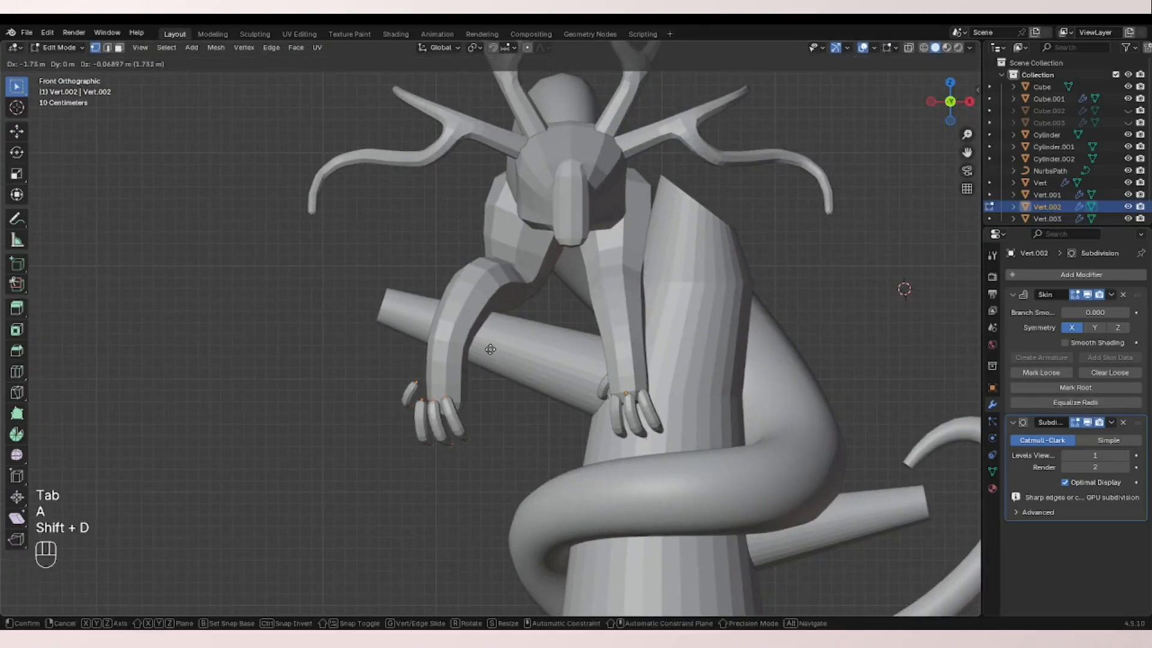
{"action": "left_click", "coordinate": [500, 358]}
- Move the duplicated claws into place at the second limb's end, working from the left view and an angled view
{"action": "middle_click_drag", "start_coordinate": [500, 357], "coordinate": [609, 345]}
{"action": "left_click", "coordinate": [948, 103]}
{"action": "middle_click_drag", "start_coordinate": [584, 291], "coordinate": [622, 234], "text": "shift"}
{"action": "scroll", "coordinate": [622, 240], "scroll_direction": "up", "scroll_amount": 3}
{"action": "key", "text": "g"}
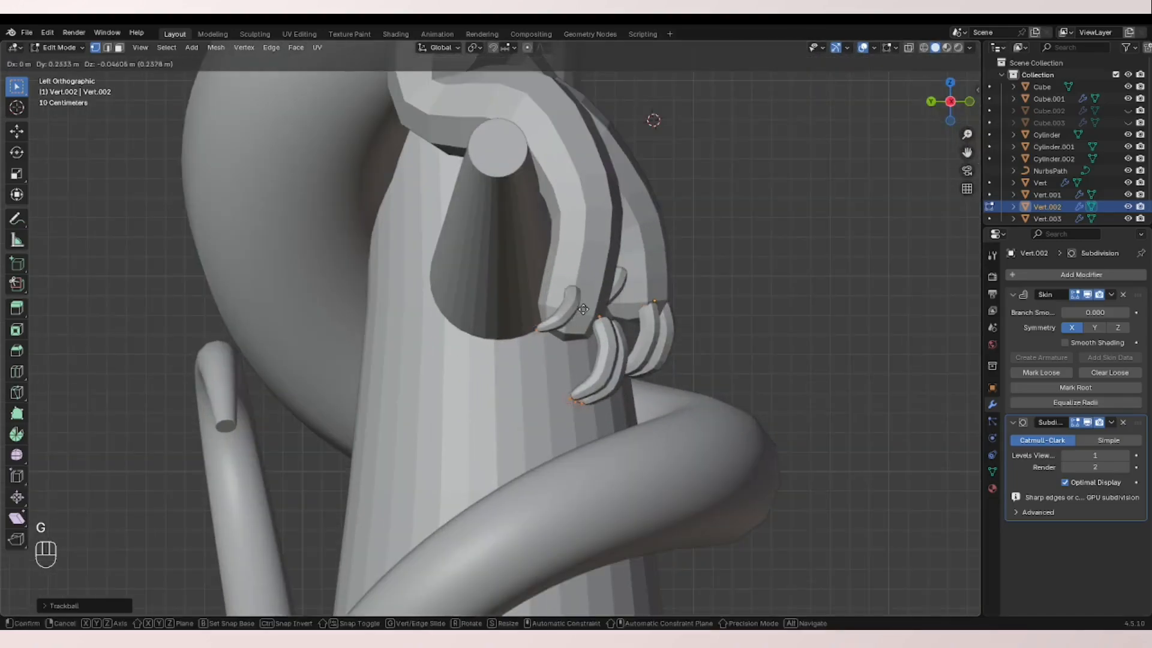
{"action": "left_click", "coordinate": [619, 294]}
{"action": "middle_click_drag", "start_coordinate": [618, 294], "coordinate": [506, 321]}
{"action": "key", "text": "g"}
{"action": "left_click", "coordinate": [504, 324]}
{"action": "key", "text": "g"}
{"action": "key", "text": "g"}
{"action": "left_click", "coordinate": [504, 315]}
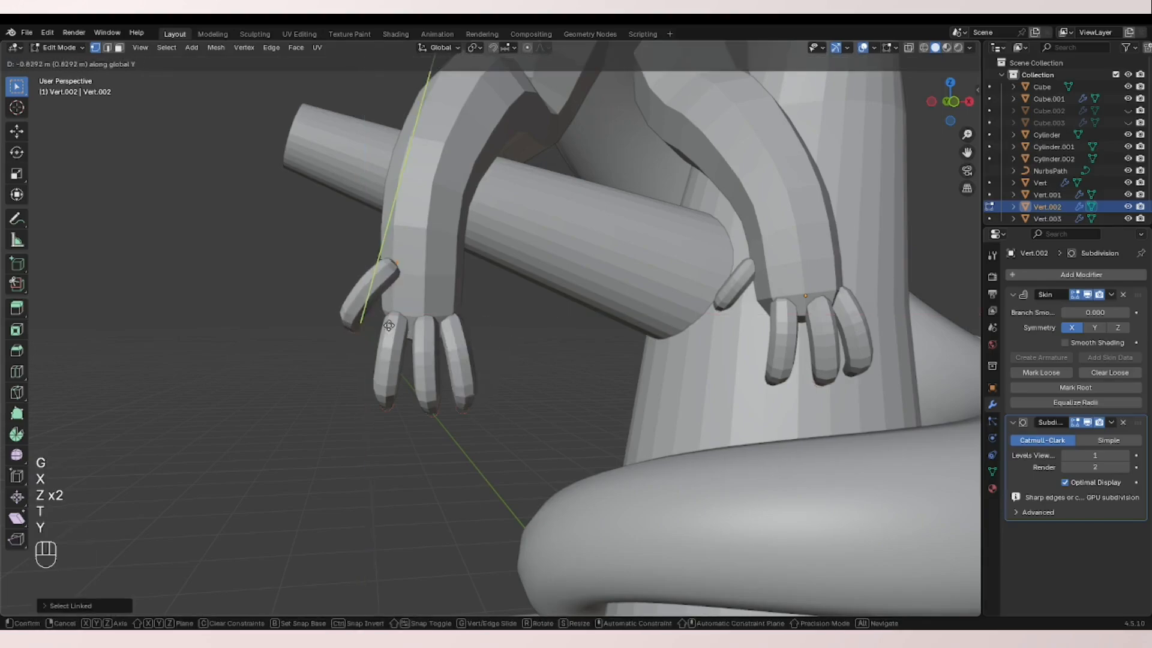
- Move and rotate the second limb's thumb claw to fit against the side of the limb
{"action": "left_click", "coordinate": [500, 227]}
{"action": "middle_click_drag", "start_coordinate": [500, 228], "coordinate": [423, 267]}
{"action": "key", "text": "g"}
{"action": "left_click", "coordinate": [414, 297]}
{"action": "key", "text": "g"}
{"action": "key", "text": "r"}
{"action": "left_click", "coordinate": [516, 300]}
{"action": "key", "text": "g"}
{"action": "left_click", "coordinate": [403, 265]}
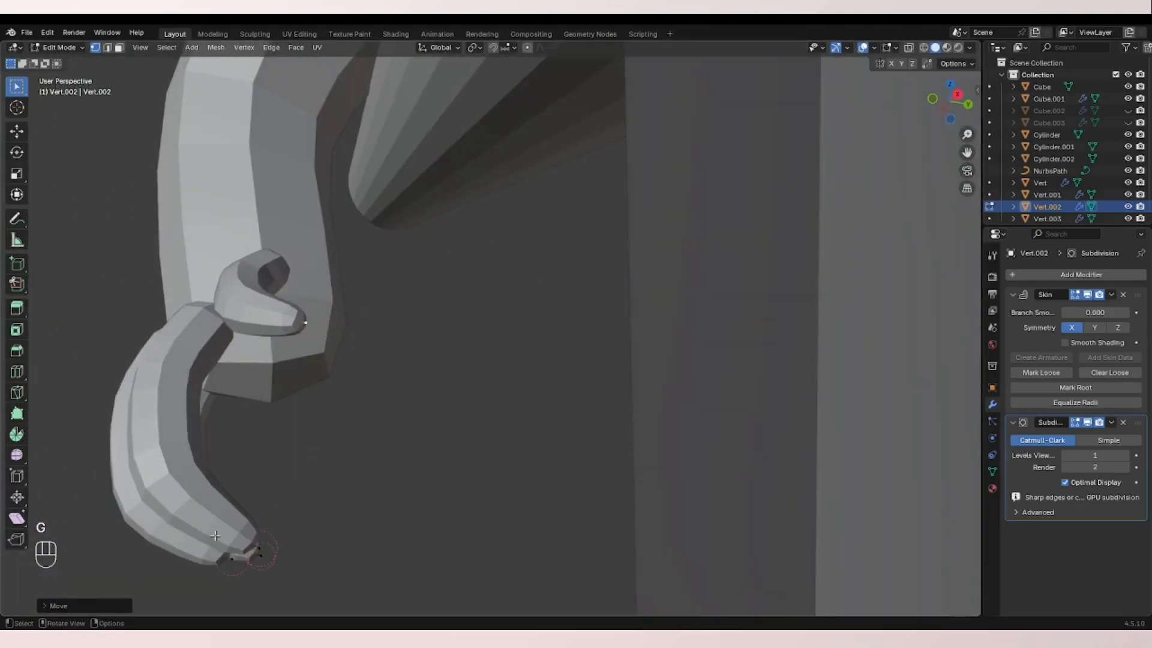
- Move the tips of the second limb's three front claws in the left view
{"action": "left_click", "coordinate": [943, 109]}
{"action": "middle_click_drag", "start_coordinate": [793, 240], "coordinate": [792, 225]}
{"action": "left_click", "coordinate": [953, 103]}
{"action": "middle_click_drag", "start_coordinate": [775, 409], "coordinate": [539, 339], "text": "shift"}
{"action": "key", "text": "g"}
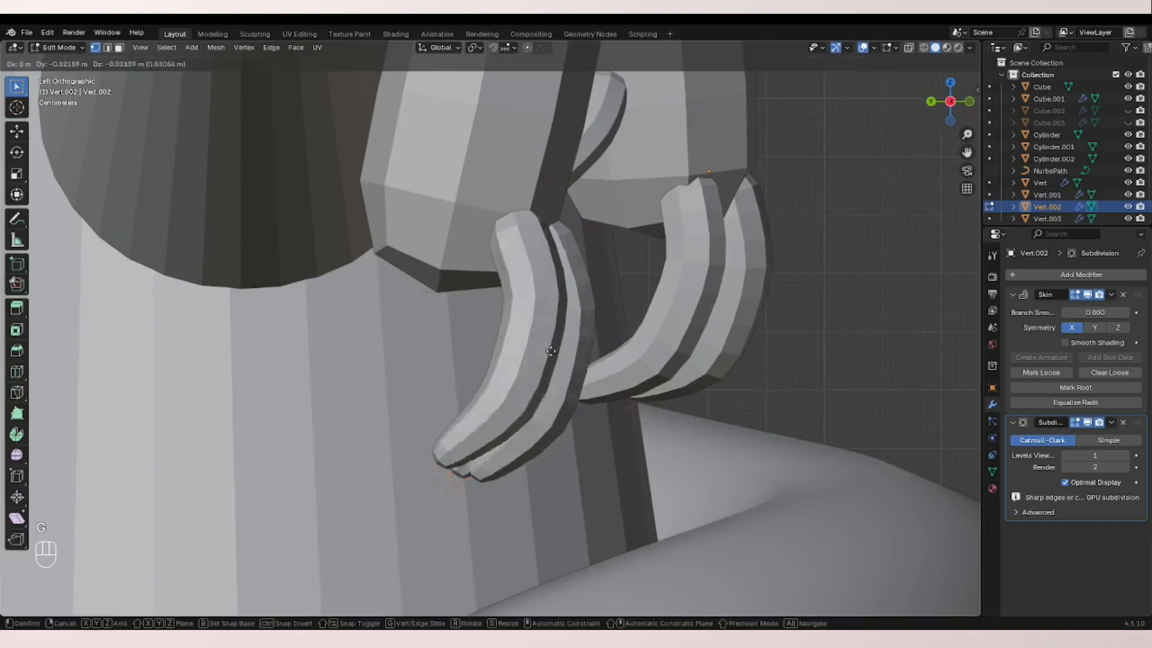
{"action": "left_click_drag", "start_coordinate": [482, 340], "coordinate": [583, 384]}
{"action": "key", "text": "g"}
{"action": "left_click", "coordinate": [591, 384]}
{"action": "key", "text": "ctrl+z"}
{"action": "middle_click_drag", "start_coordinate": [588, 378], "coordinate": [549, 369]}
{"action": "middle_click_drag", "start_coordinate": [549, 369], "coordinate": [616, 370], "text": "shift"}
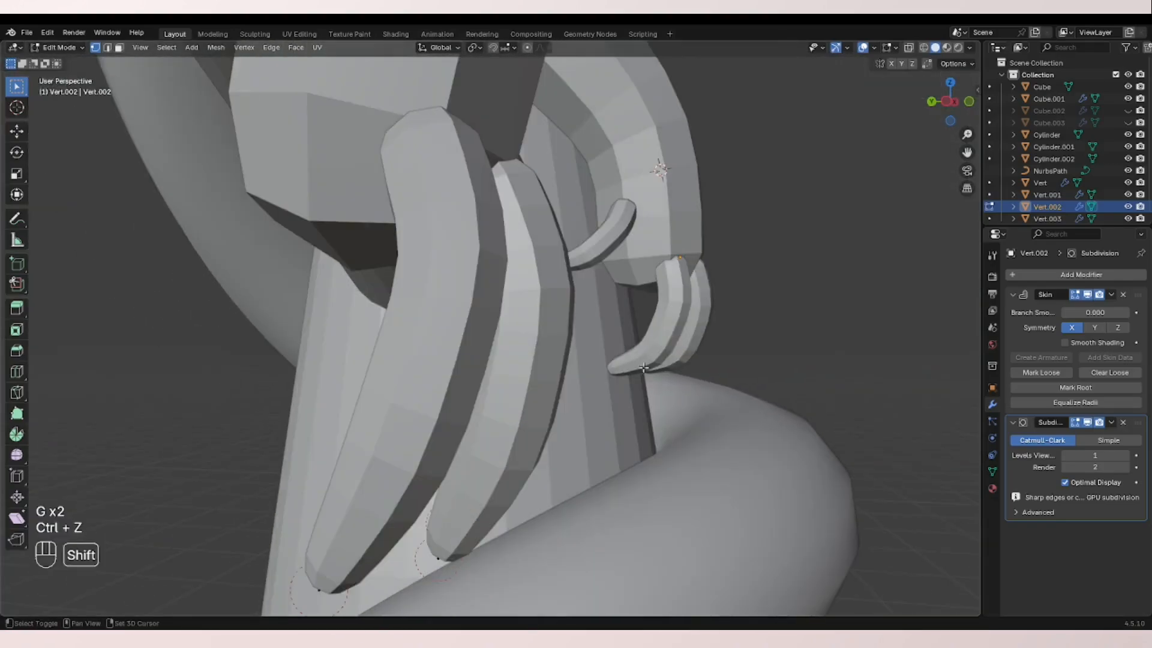
{"action": "key", "text": "g"}
{"action": "left_click", "coordinate": [672, 379]}
{"action": "key", "text": "ctrl+z"}
- Reposition the second limb's front claw tips closer to the trunk from the left view and return to Object Mode
{"action": "left_click", "coordinate": [947, 102]}
{"action": "key", "text": "g"}
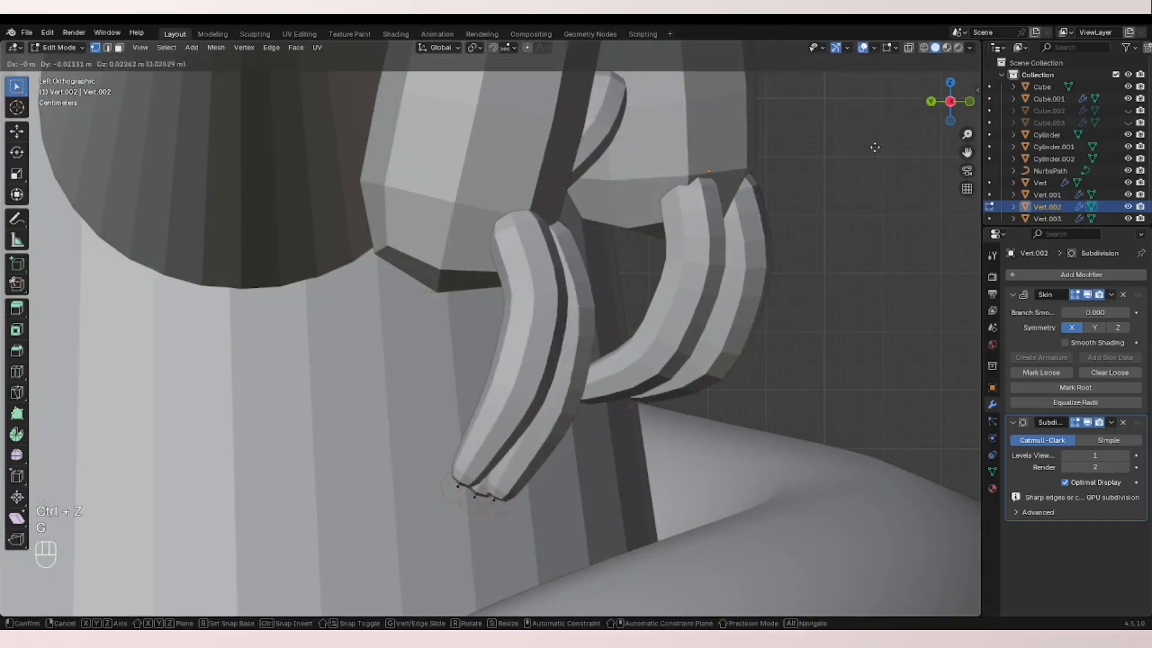
{"action": "left_click", "coordinate": [885, 148]}
{"action": "scroll", "coordinate": [888, 149], "scroll_direction": "down", "scroll_amount": 6}
{"action": "middle_click_drag", "start_coordinate": [887, 148], "coordinate": [733, 267]}
{"action": "scroll", "coordinate": [712, 257], "scroll_direction": "up", "scroll_amount": 2}
{"action": "key", "text": "ctrl+Tab"}
{"action": "left_click", "coordinate": [789, 258]}
{"action": "scroll", "coordinate": [790, 258], "scroll_direction": "down", "scroll_amount": 5}
{"action": "scroll", "coordinate": [733, 268], "scroll_direction": "up", "scroll_amount": 1}
- Edit the front limb object, move its points in two passes to refine its shape, and return to Object Mode
{"action": "left_click", "coordinate": [963, 191]}
{"action": "middle_click_drag", "start_coordinate": [678, 240], "coordinate": [700, 279]}
{"action": "scroll", "coordinate": [480, 267], "scroll_direction": "up", "scroll_amount": 4}
{"action": "left_click", "coordinate": [486, 267]}
{"action": "key", "text": "Tab"}
{"action": "key", "text": "g"}
{"action": "middle_click_drag", "start_coordinate": [414, 276], "coordinate": [528, 309]}
{"action": "left_click", "coordinate": [442, 283]}
{"action": "key", "text": "g"}
{"action": "left_click", "coordinate": [450, 316]}
{"action": "scroll", "coordinate": [660, 312], "scroll_direction": "down", "scroll_amount": 4}
{"action": "key", "text": "ctrl+Tab"}
{"action": "mouse_move", "coordinate": [714, 312]}
{"action": "middle_mouse_down"}
{"action": "mouse_move", "coordinate": [557, 327]}
{"action": "mouse_move", "coordinate": [509, 309]}
{"action": "mouse_move", "coordinate": [699, 332]}
{"action": "mouse_move", "coordinate": [405, 321]}
{"action": "mouse_move", "coordinate": [643, 188]}
{"action": "mouse_move", "coordinate": [694, 274]}
{"action": "middle_mouse_up"}
{"action": "left_click", "coordinate": [570, 315]}
{"action": "scroll", "coordinate": [694, 275], "scroll_direction": "up", "scroll_amount": 2}
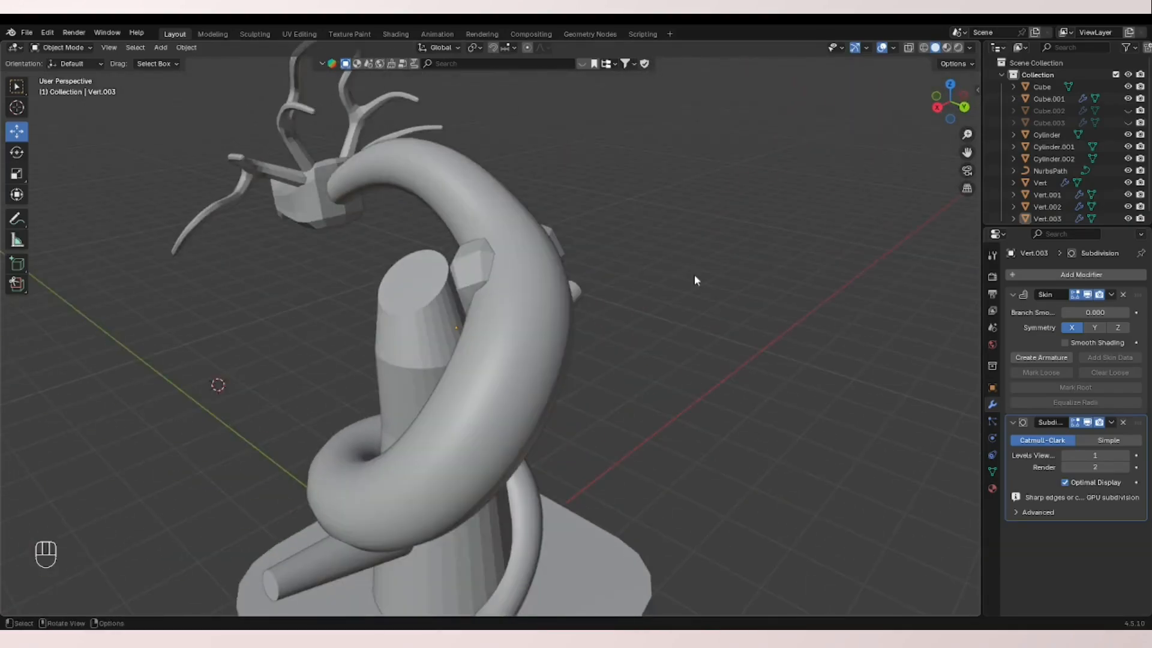
- Edit the horn object, duplicate one of its linked branches, and rotate the copy behind the head
{"action": "left_click", "coordinate": [292, 174]}
{"action": "middle_click_drag", "start_coordinate": [293, 174], "coordinate": [453, 264]}
{"action": "key", "text": "Tab"}
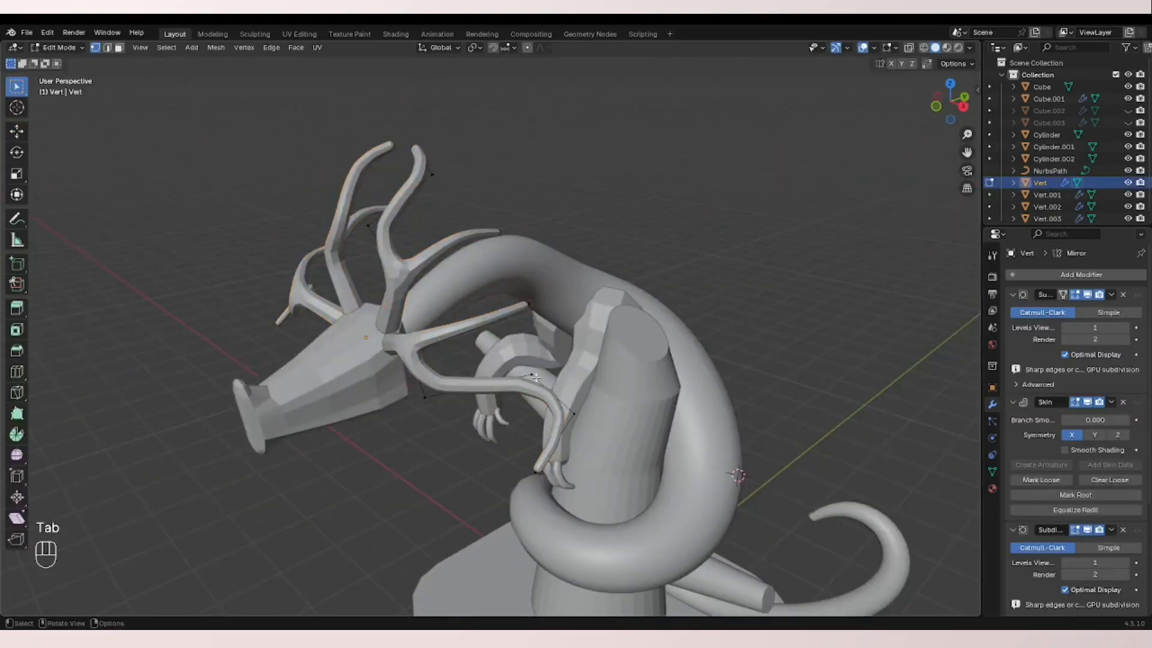
{"action": "key", "text": "l"}
{"action": "key", "text": "shift+d"}
{"action": "left_click", "coordinate": [533, 353]}
{"action": "middle_click_drag", "start_coordinate": [533, 353], "coordinate": [480, 252]}
{"action": "key", "text": "r"}
{"action": "left_click", "coordinate": [470, 190]}
{"action": "middle_click_drag", "start_coordinate": [471, 189], "coordinate": [588, 210]}
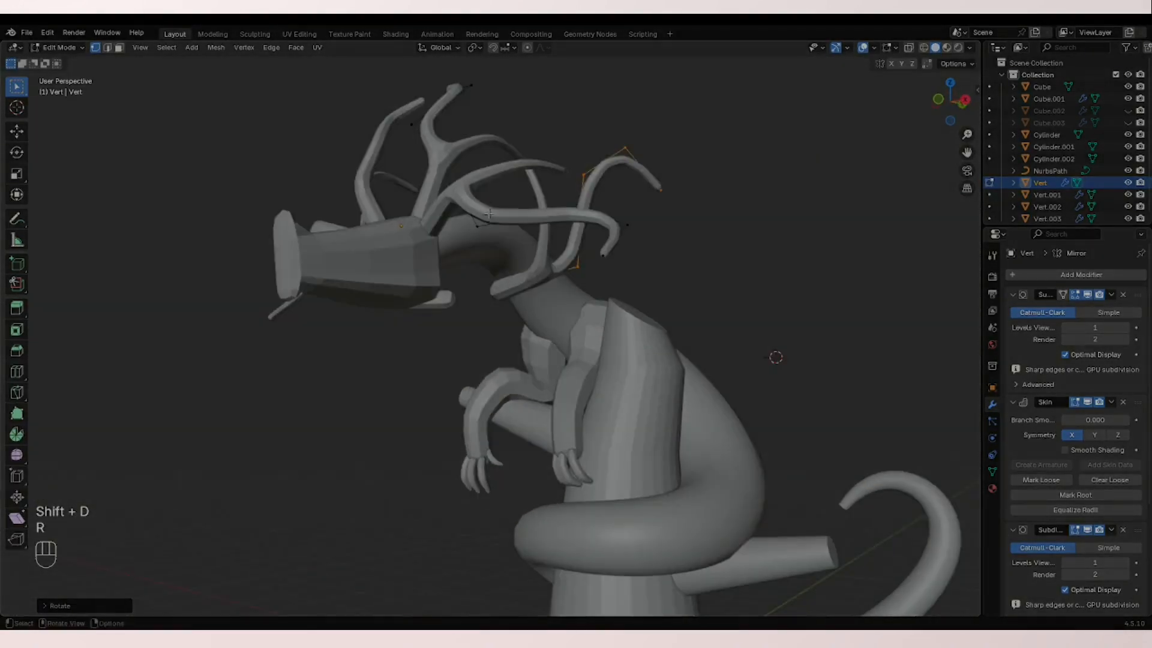
- Move the duplicated horn branch toward the existing horns and rotate it to fit
{"action": "key", "text": "g"}
{"action": "left_click", "coordinate": [648, 222]}
{"action": "key", "text": "r"}
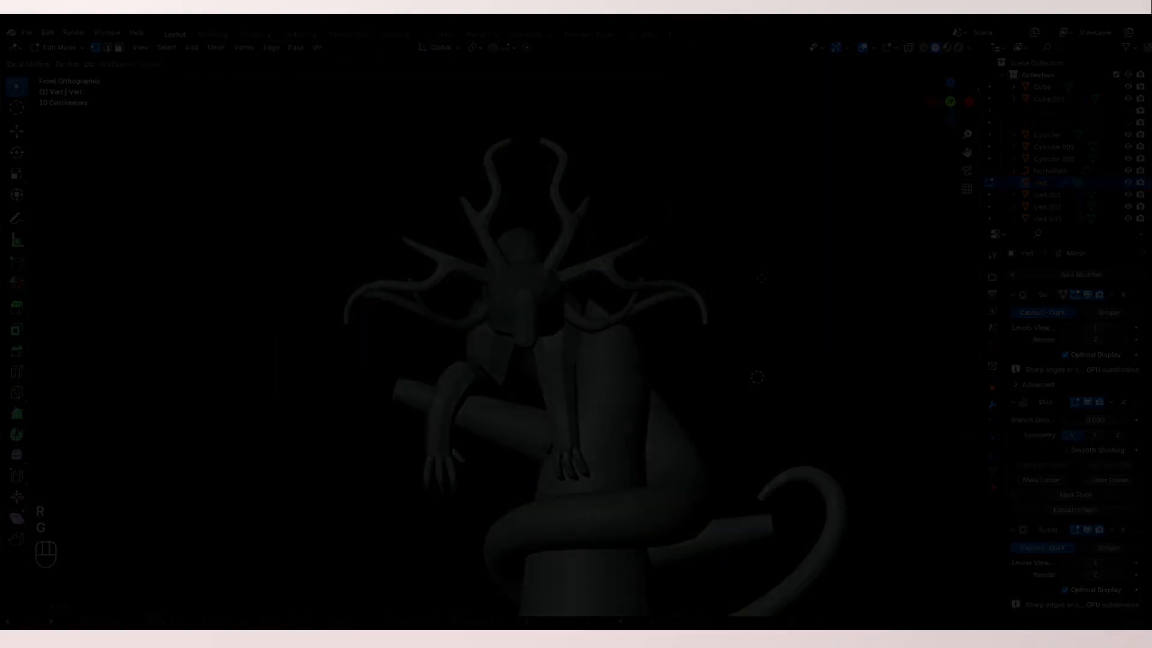